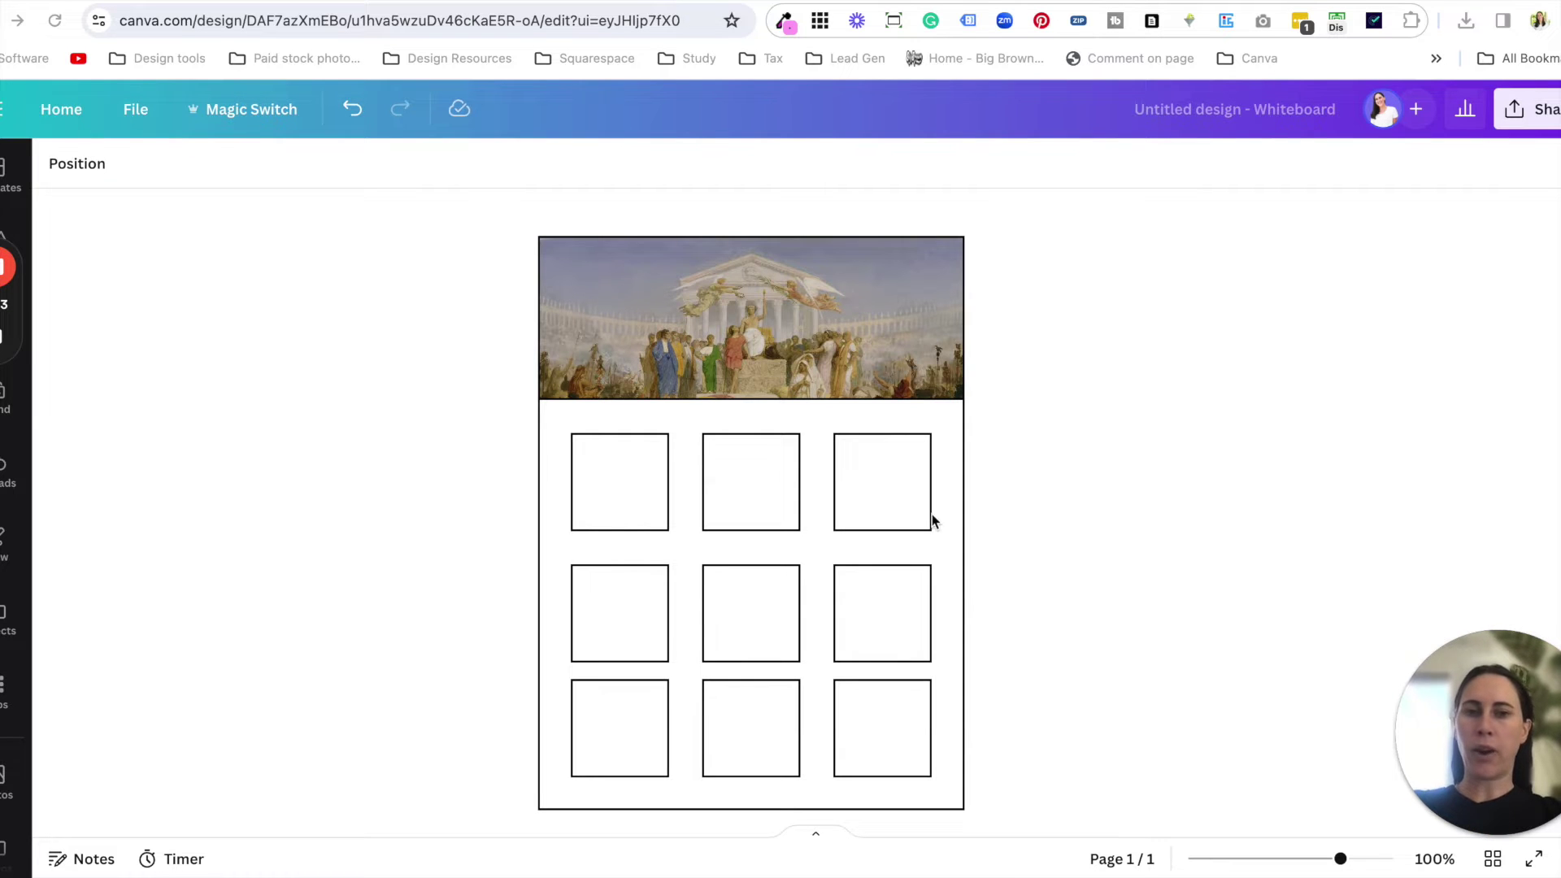
pyautogui.click(650, 612)
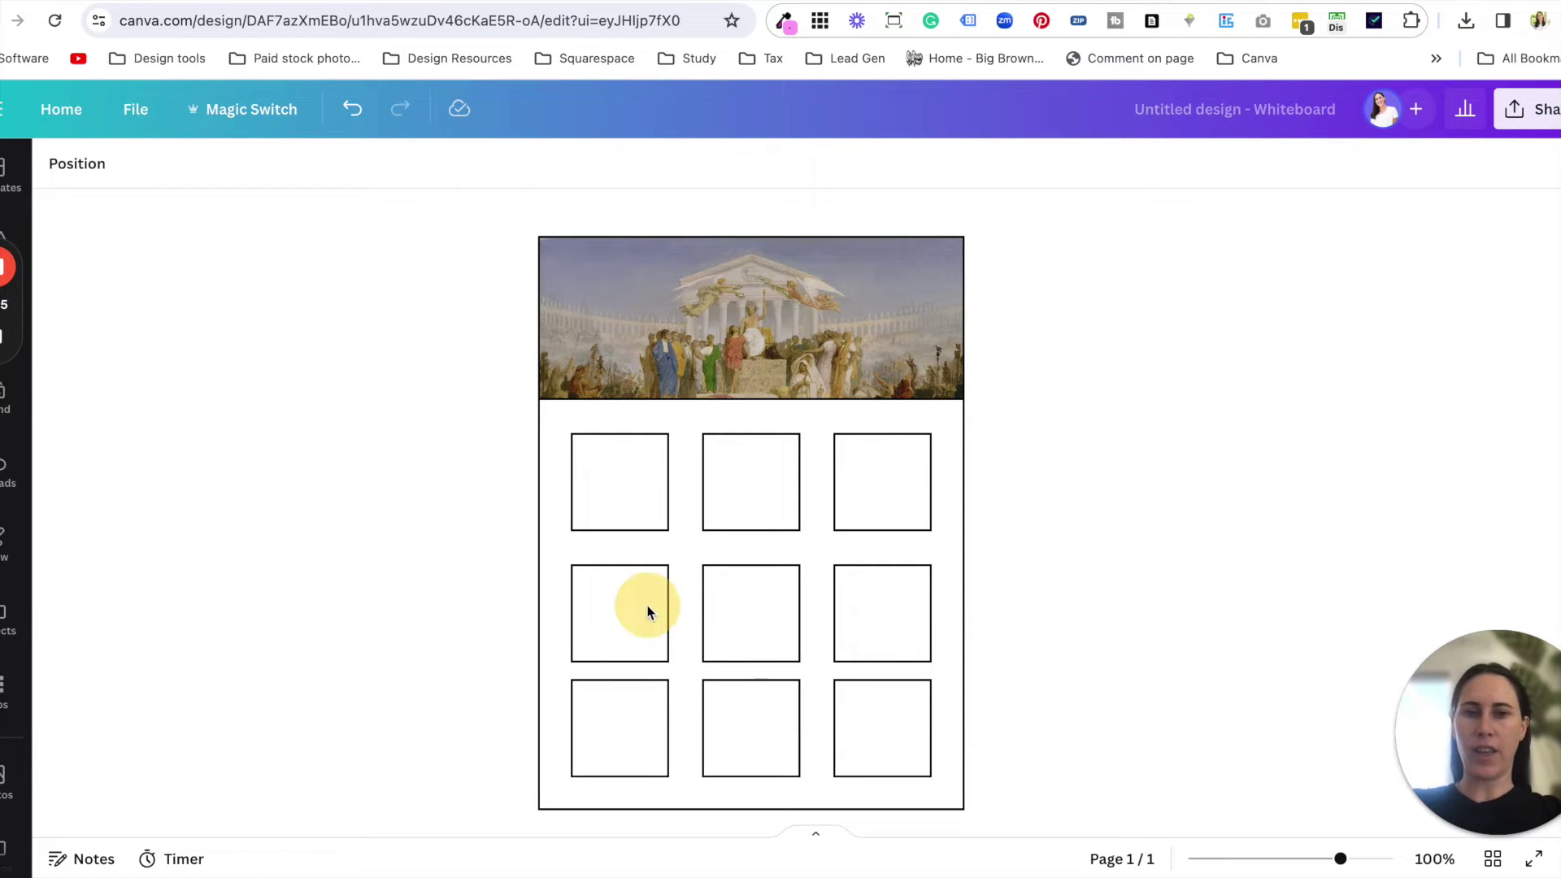
pyautogui.moveTo(927, 618); pyautogui.dragTo(675, 602)
pyautogui.hotkey('ctrl', 'z')
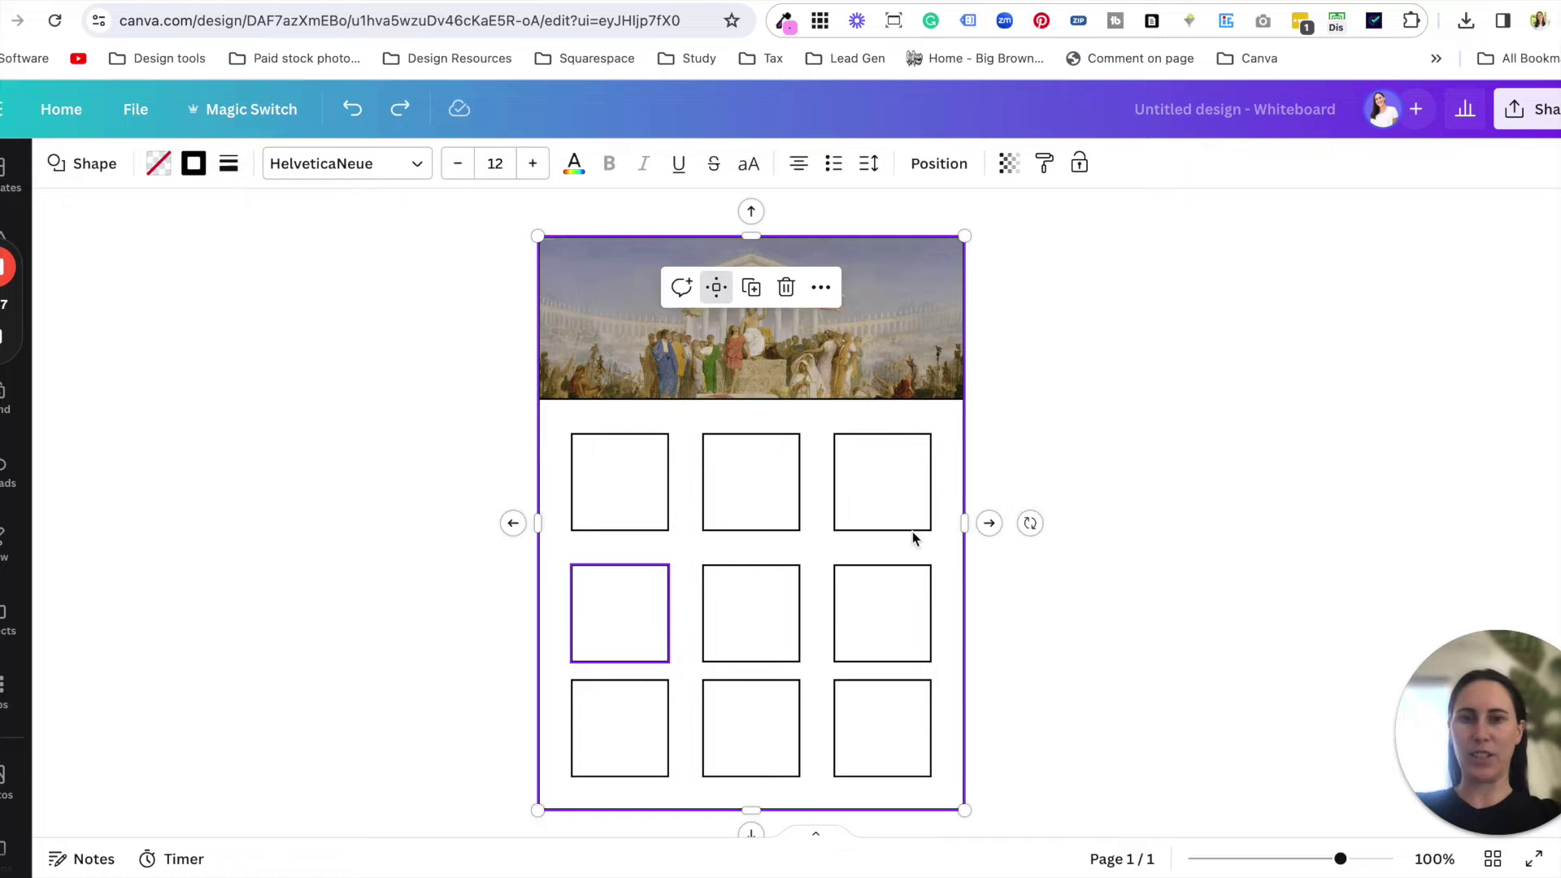
pyautogui.click(1010, 547)
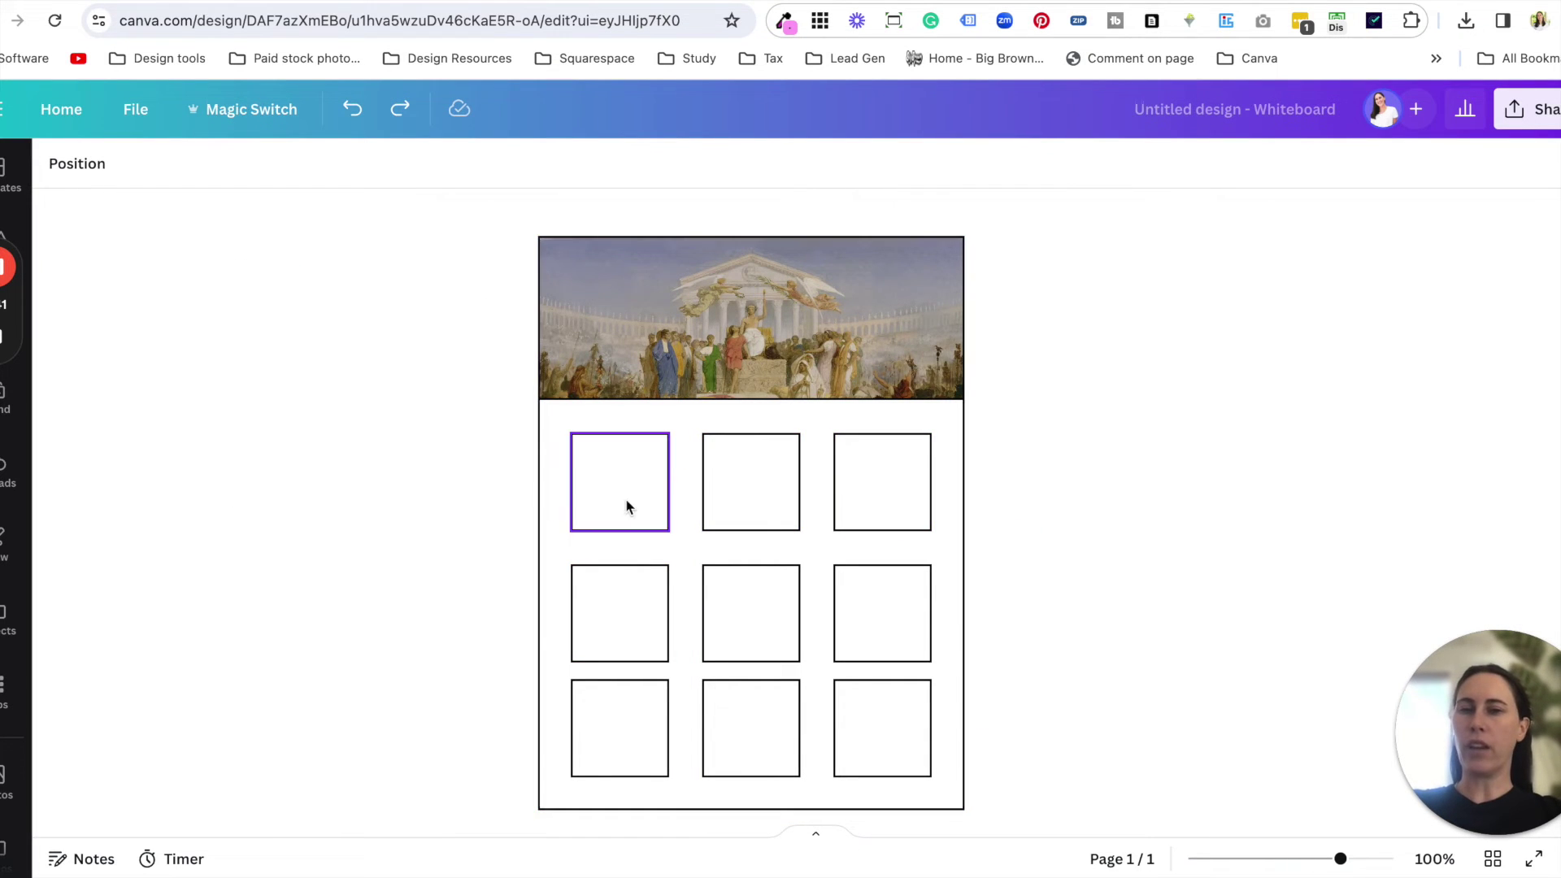
# Go through the three-by-three grid of square boxes below the header image in the whiteboard wireframe, box by box
pyautogui.click(646, 485)
pyautogui.click(749, 482)
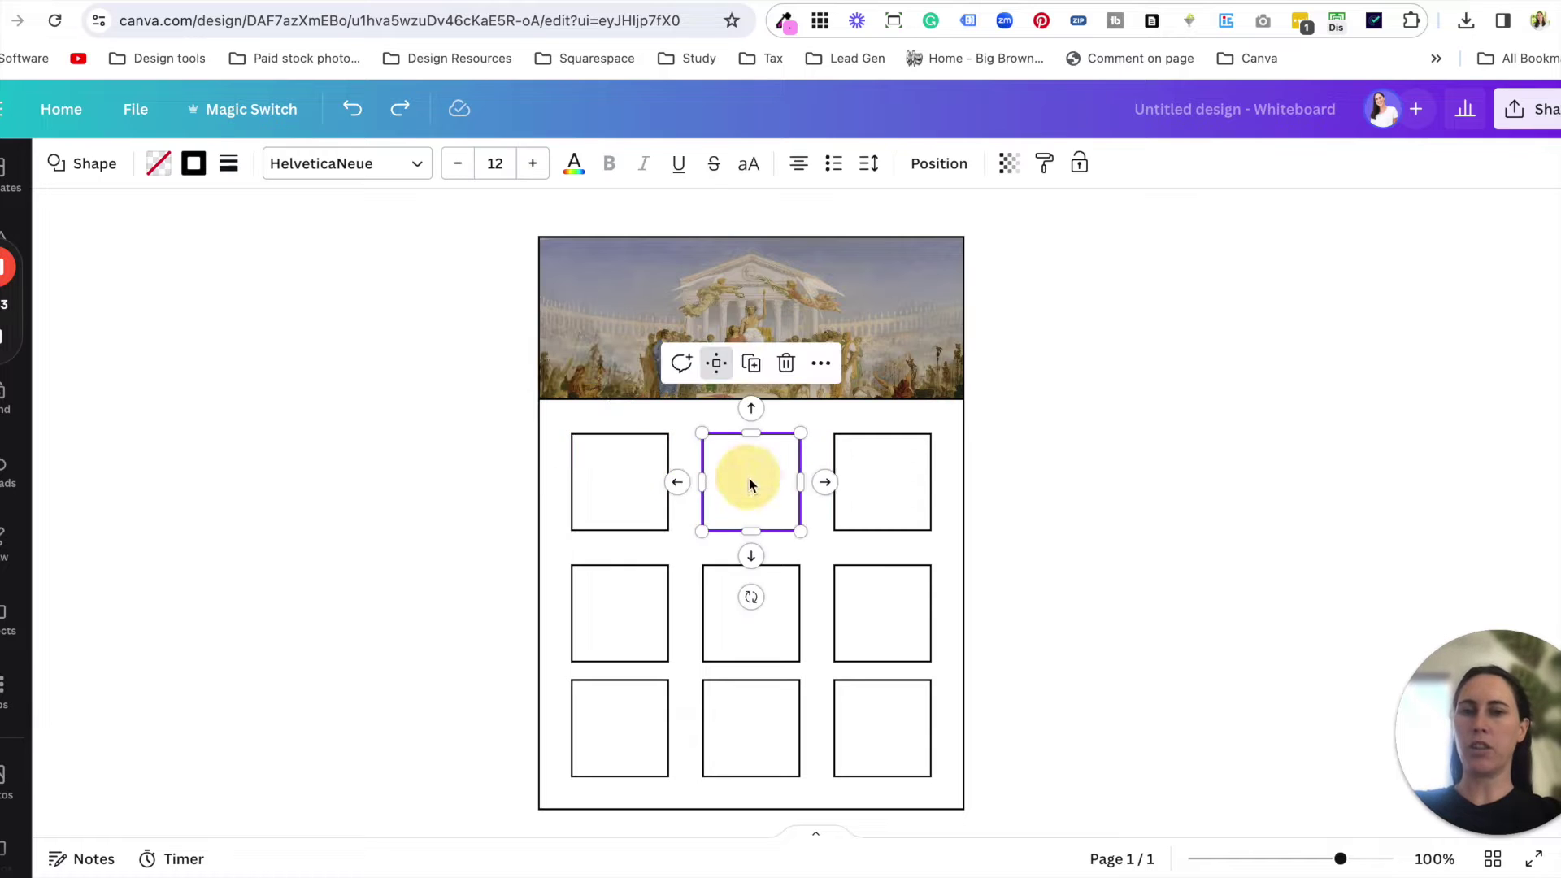
pyautogui.click(867, 492)
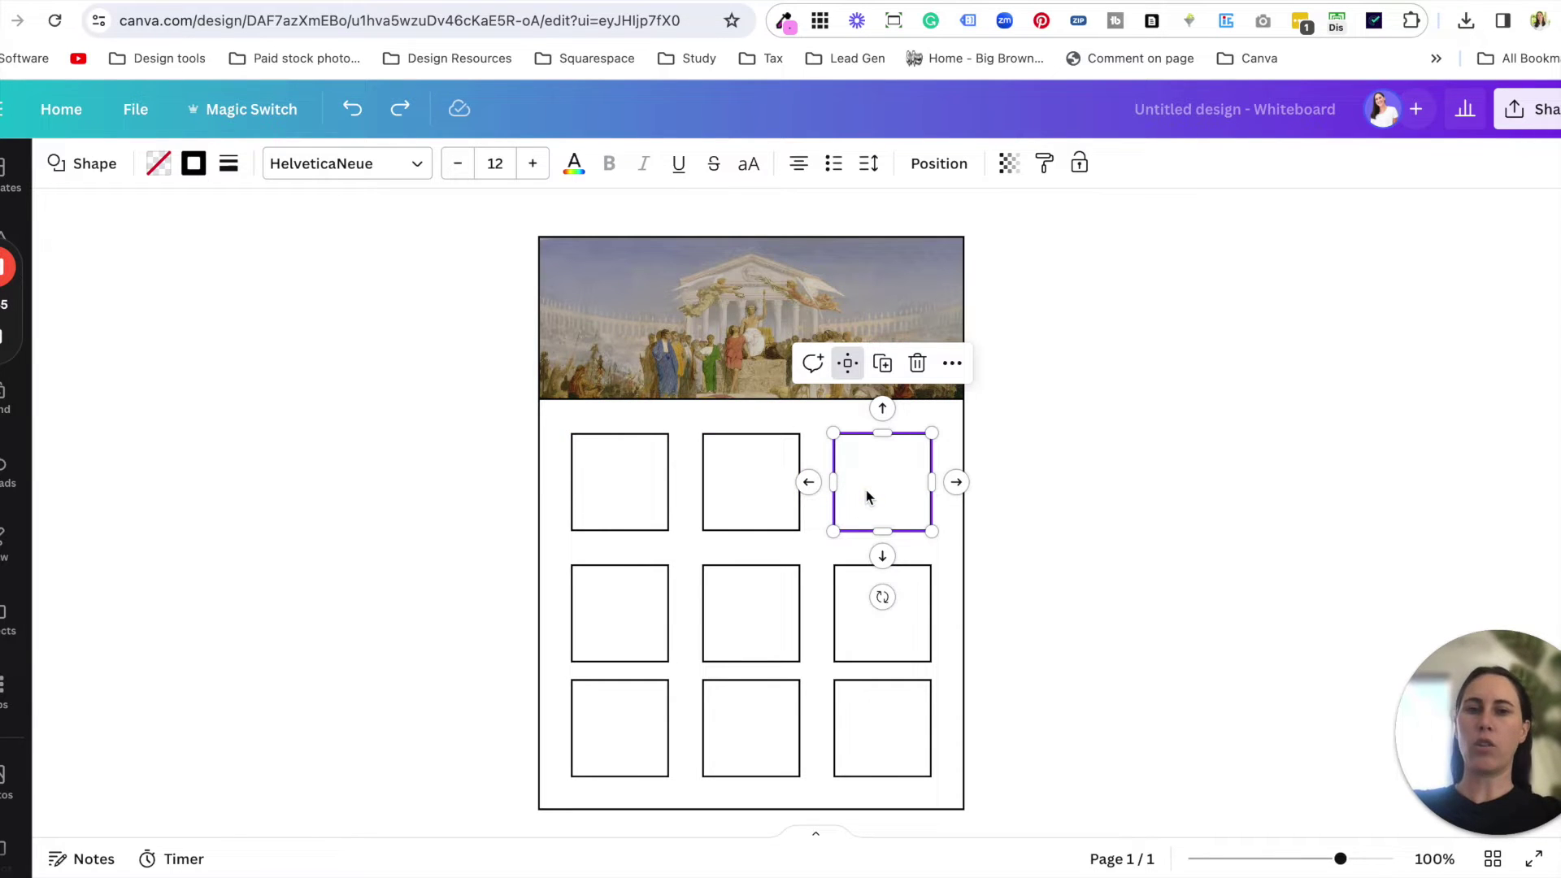
pyautogui.click(733, 628)
pyautogui.click(876, 633)
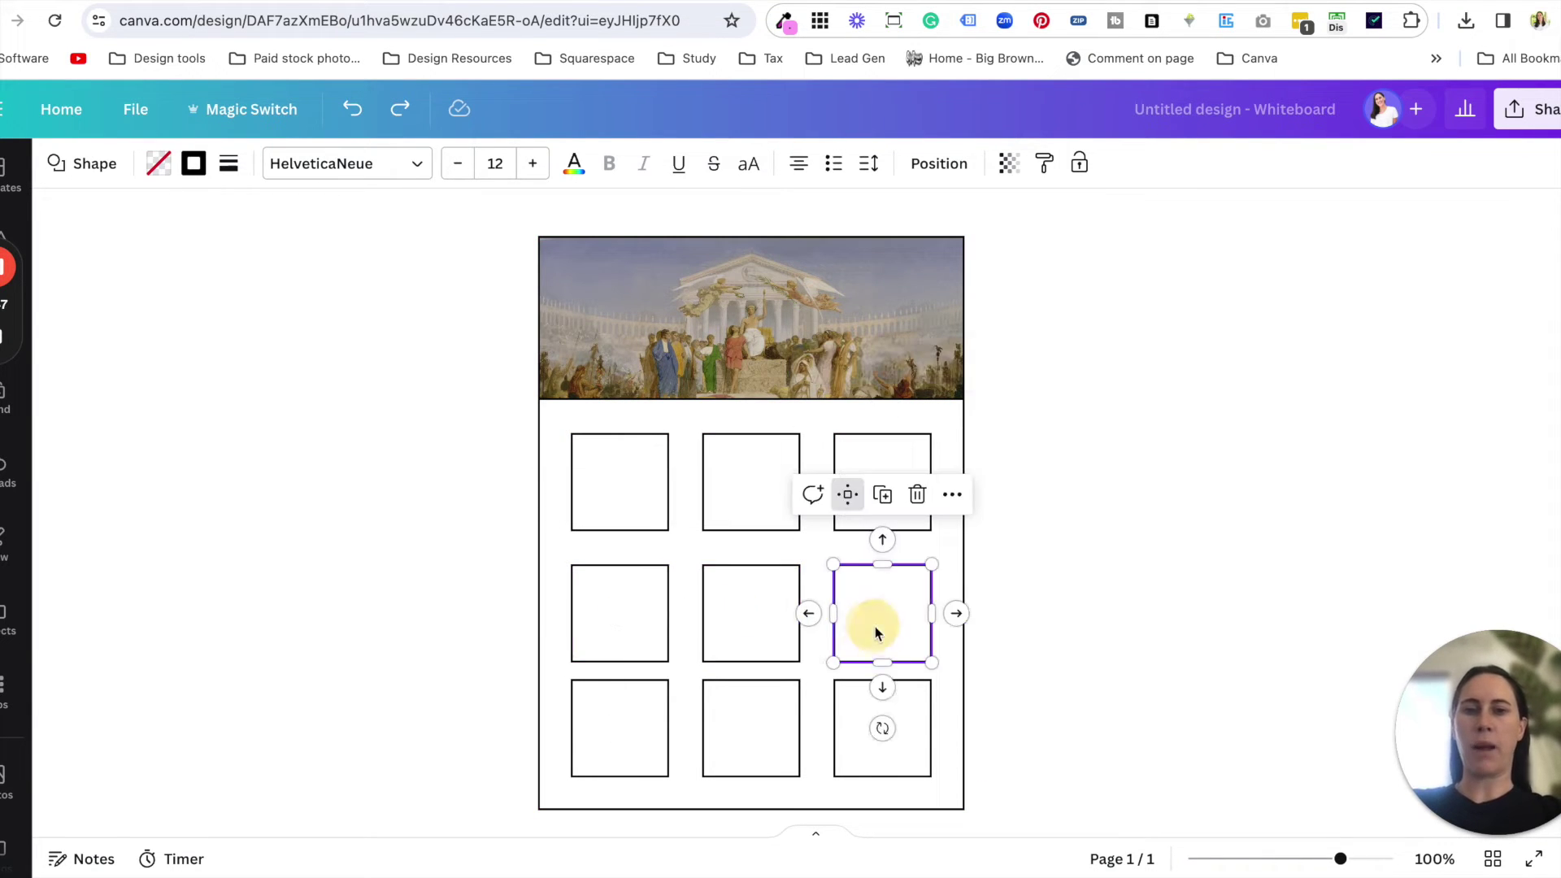
pyautogui.click(653, 726)
pyautogui.click(769, 747)
pyautogui.click(899, 746)
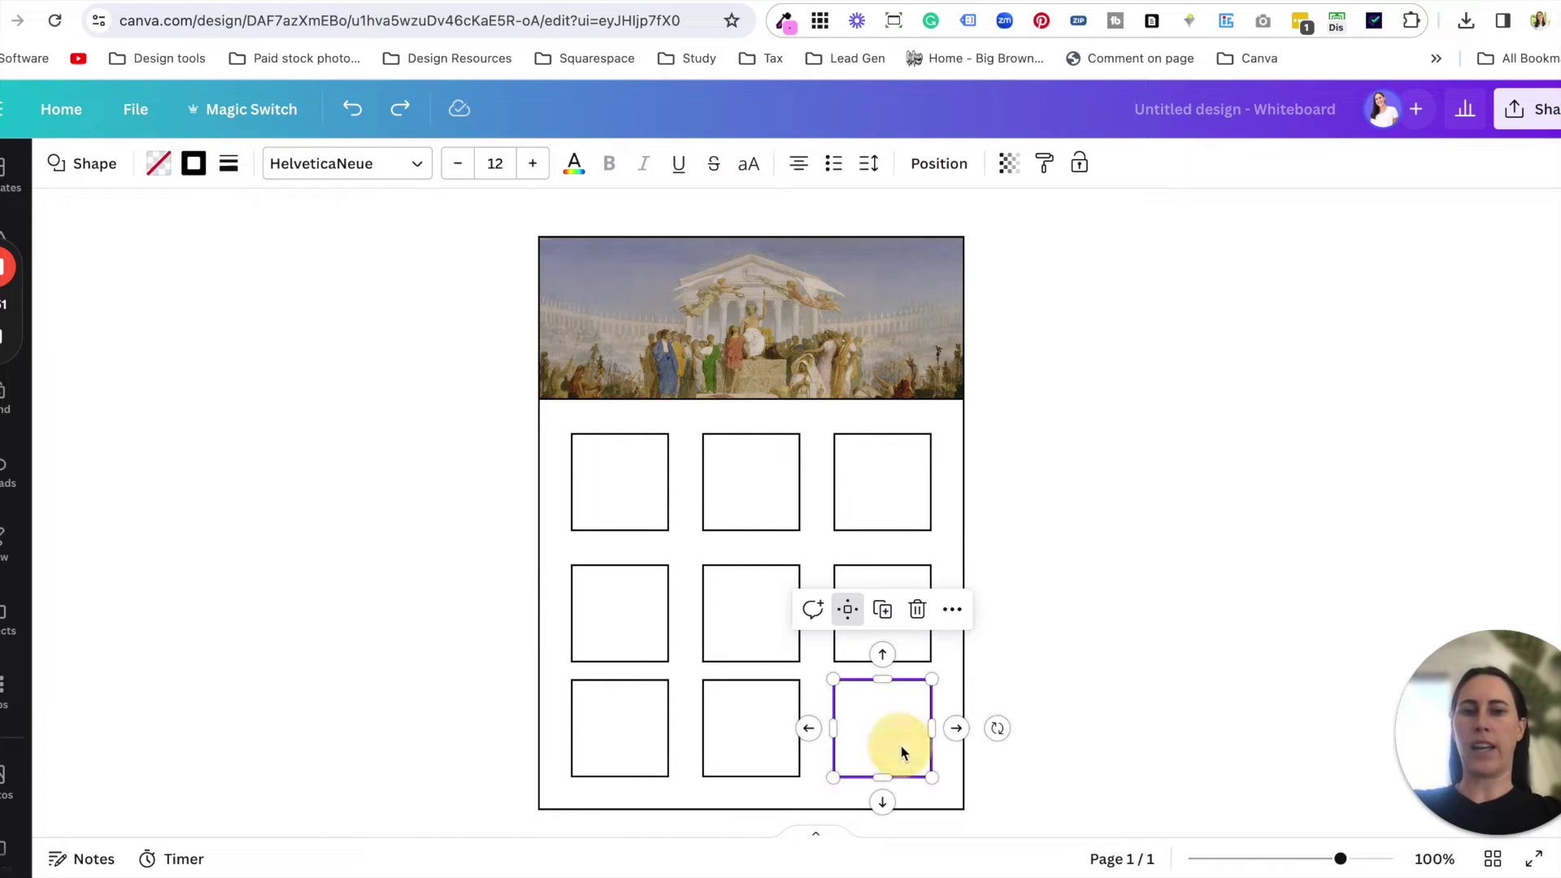
pyautogui.click(1046, 617)
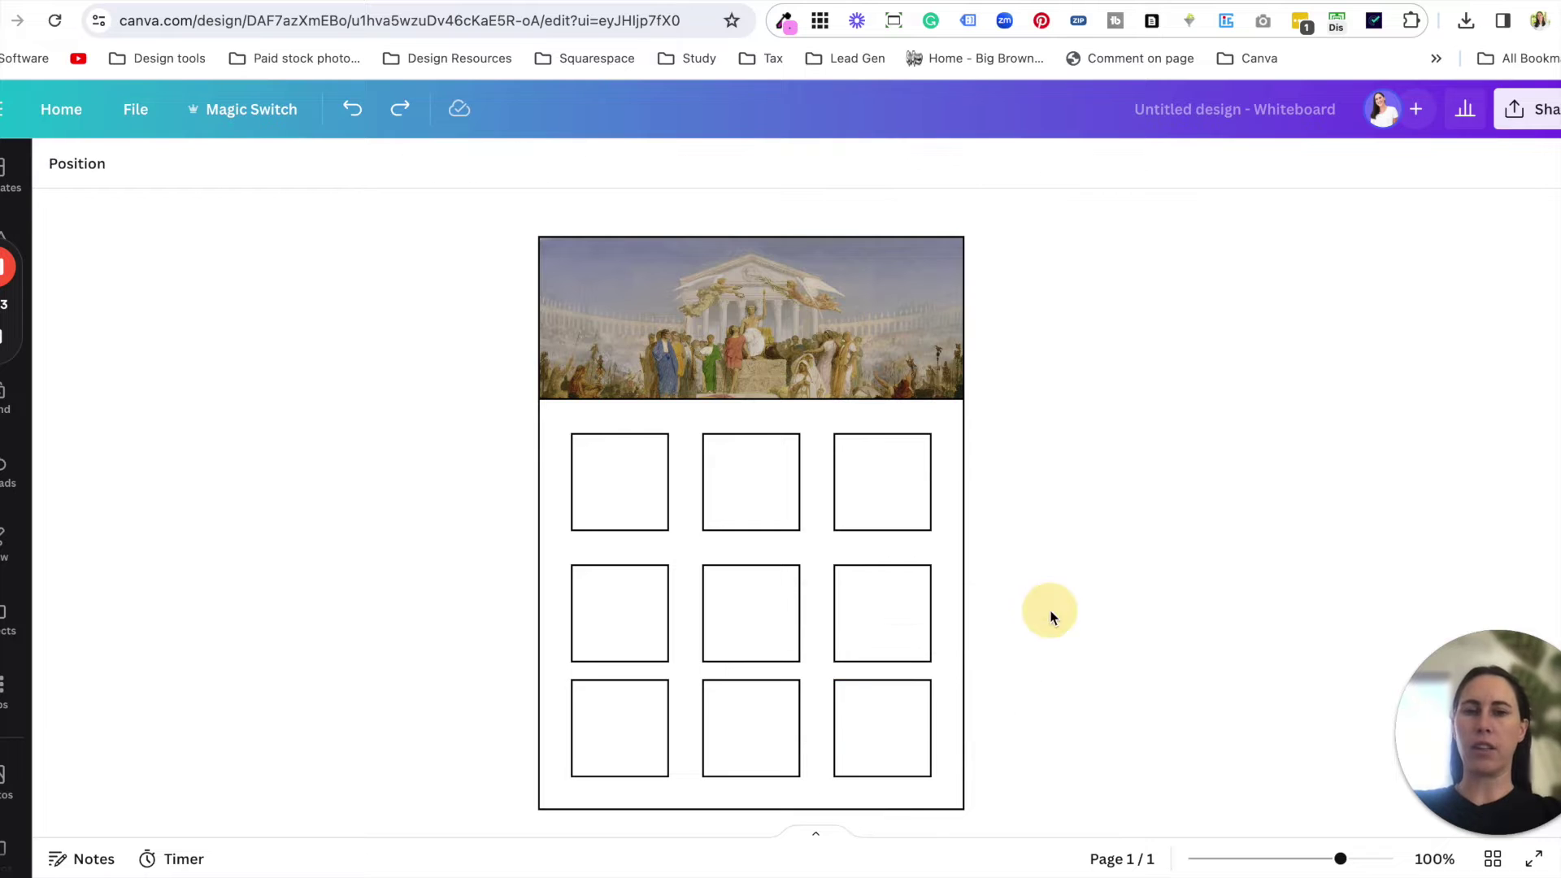
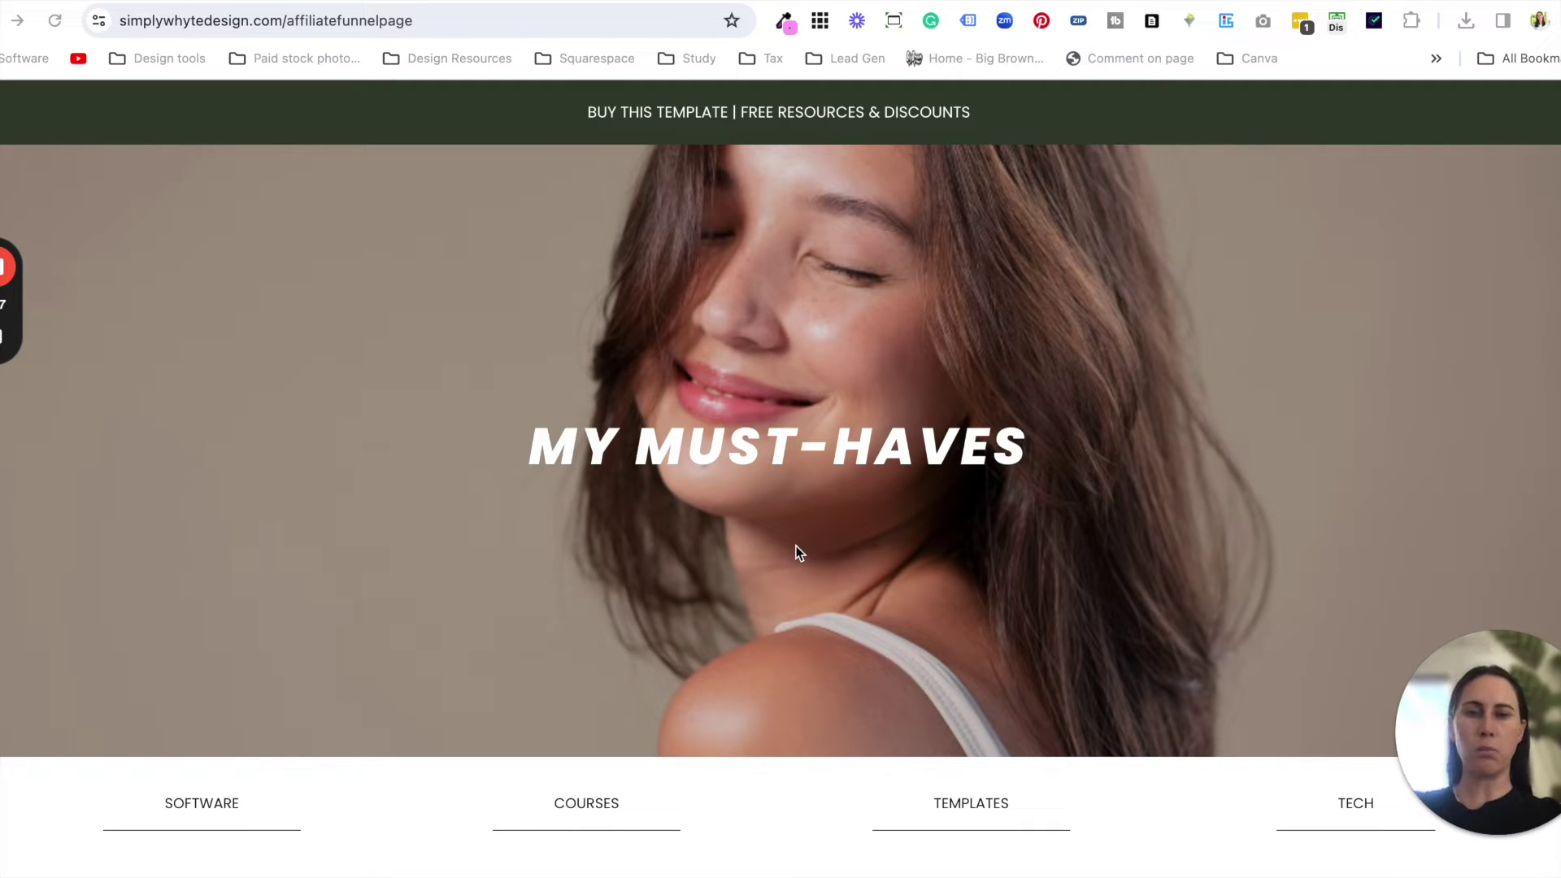
# Switch to the live affiliate funnel page and review its My Must-Haves banner, category links and Featured section
pyautogui.scroll(-5, 796, 546)
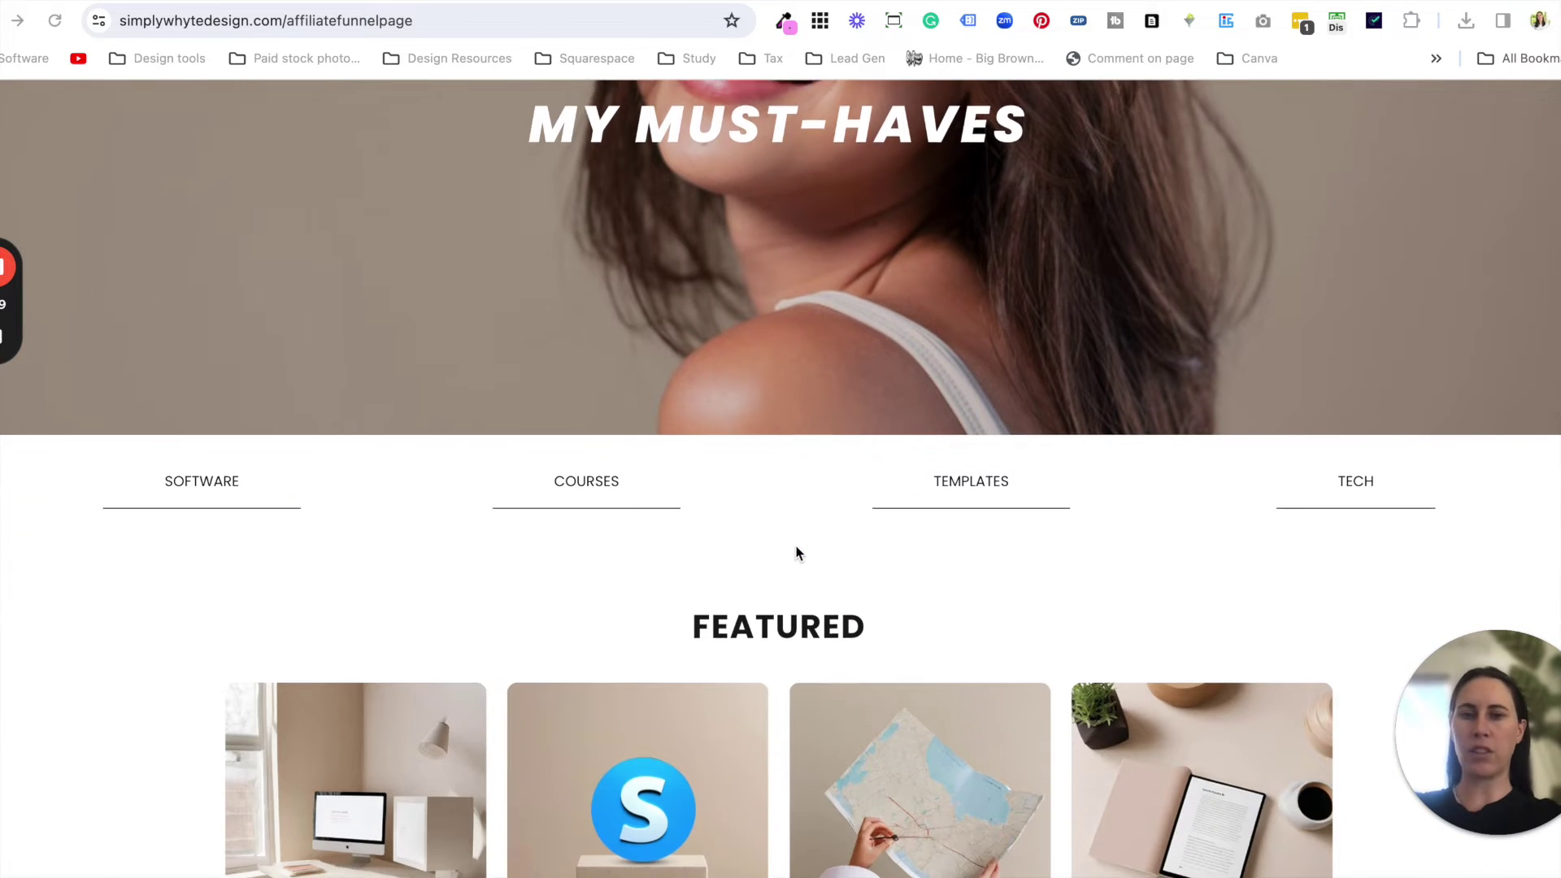
pyautogui.scroll(-1, 796, 553)
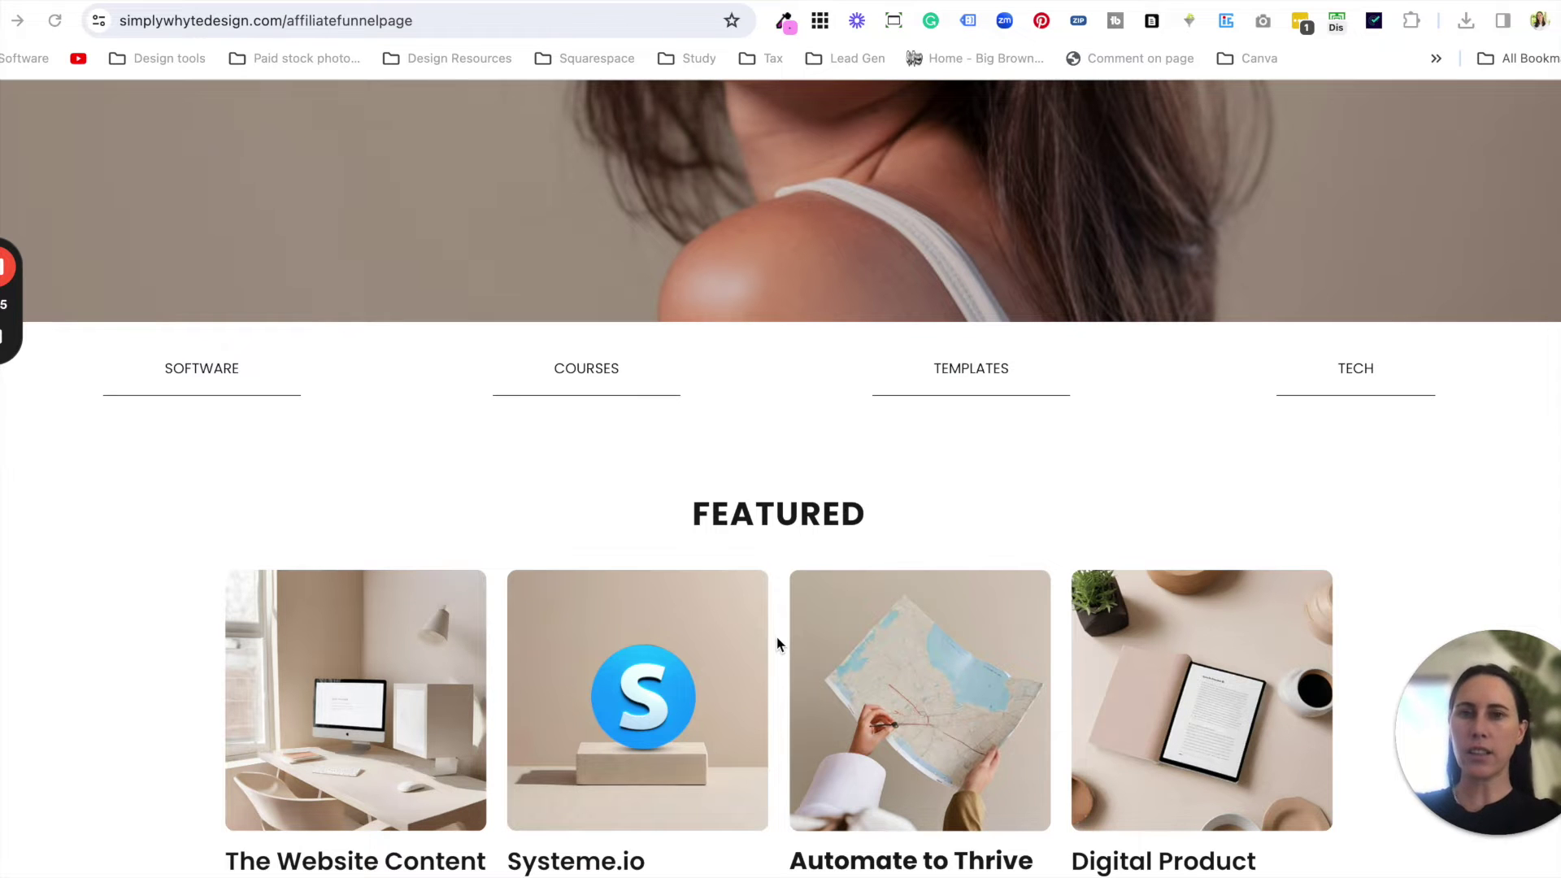
pyautogui.scroll(6, 777, 637)
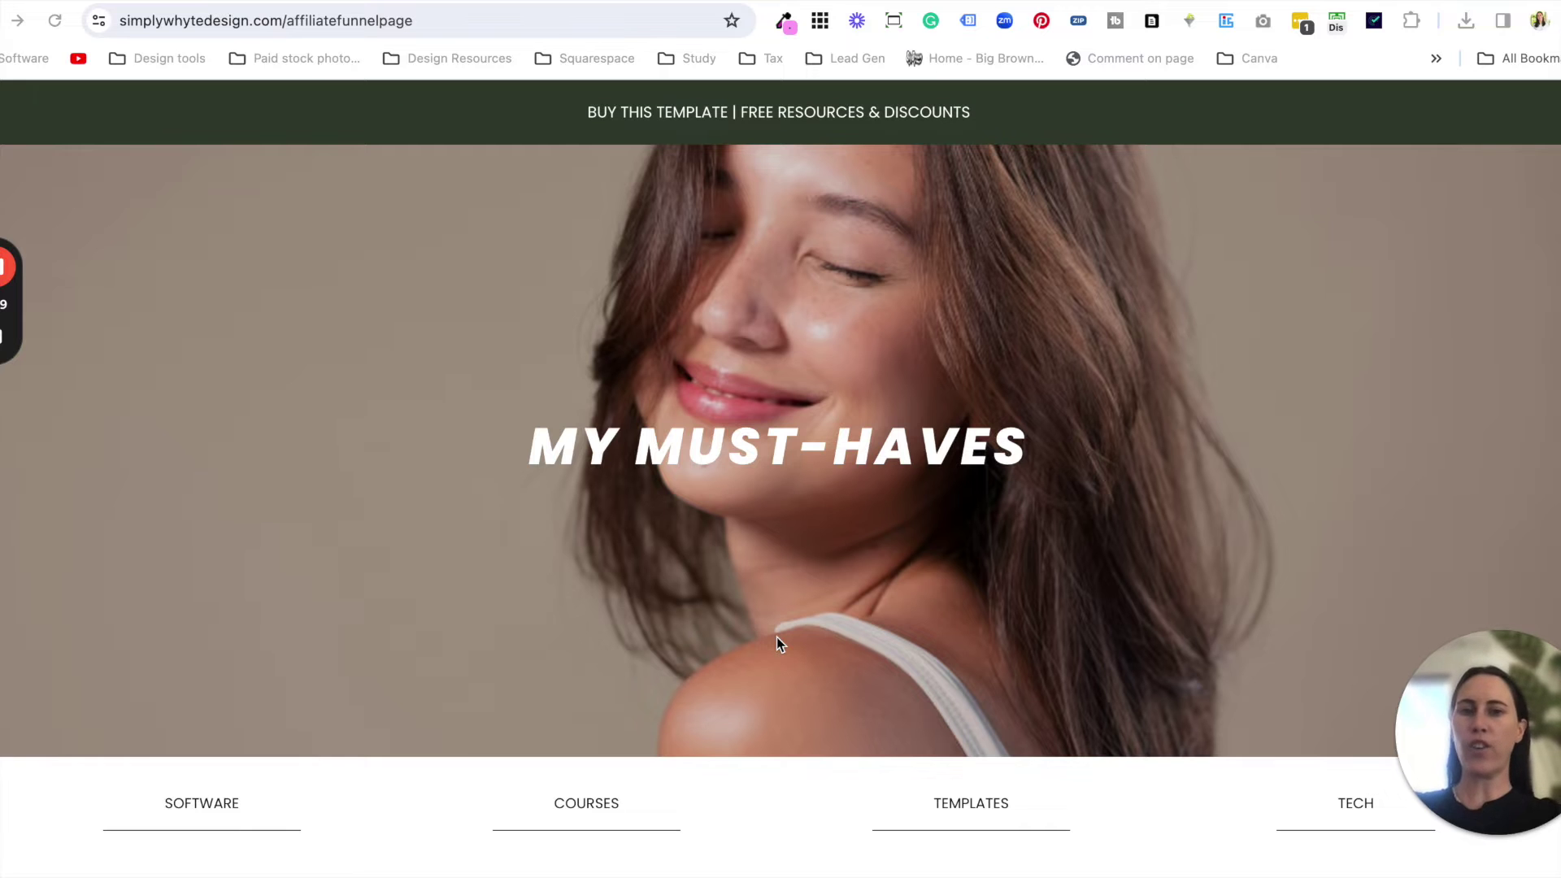
pyautogui.scroll(-1, 777, 637)
pyautogui.scroll(1, 777, 637)
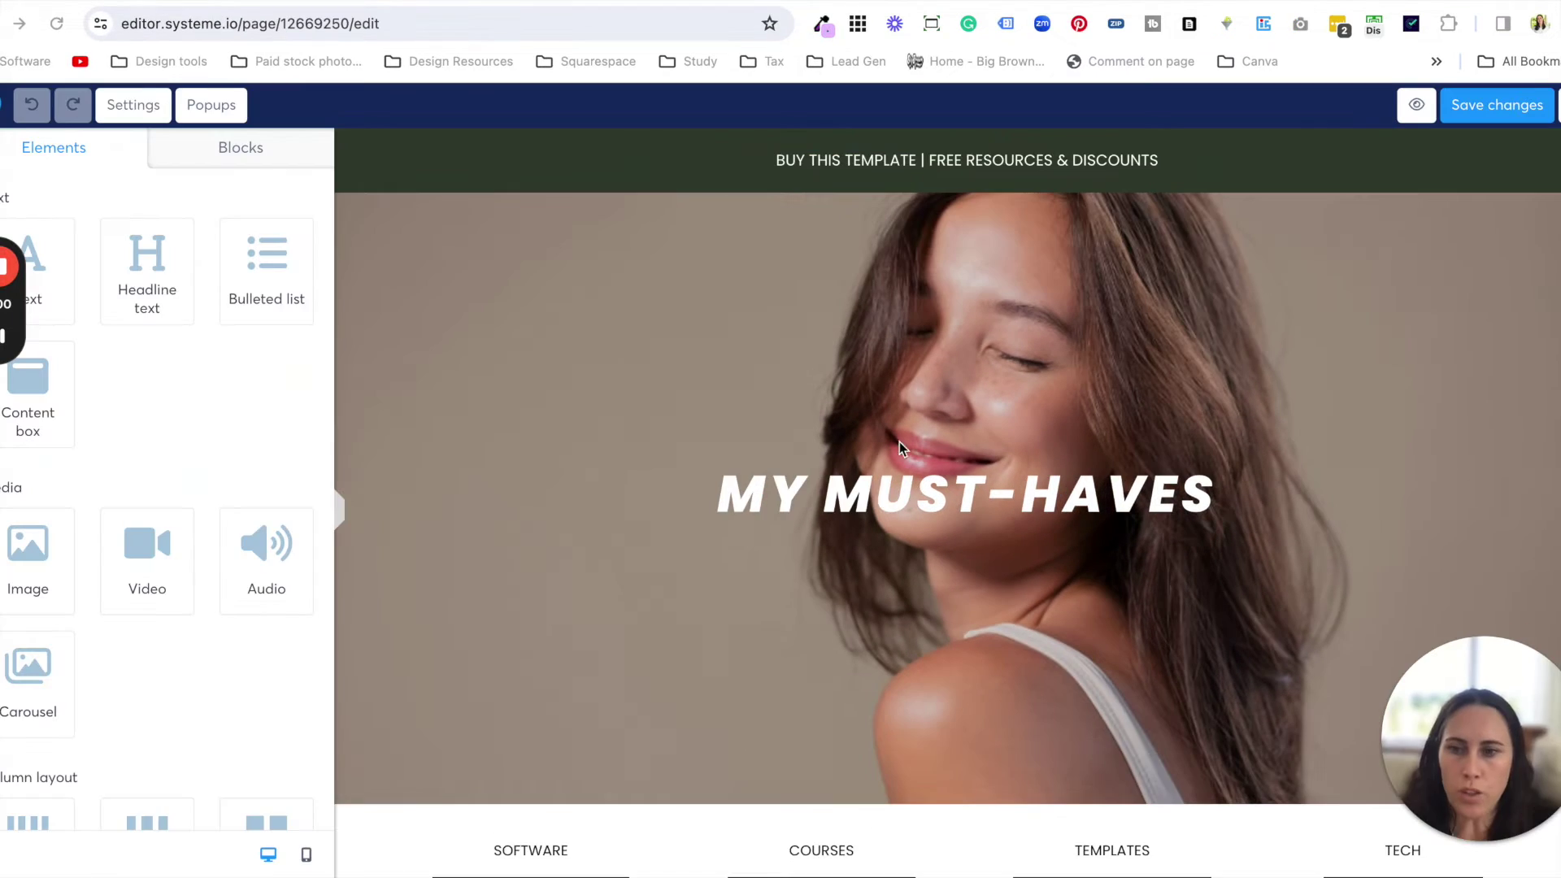
# In the systeme.io editor, replace the URL of the Website Content Toolkit's View button with the copied address of the ebook-edge-template page
pyautogui.scroll(-3, 888, 440)
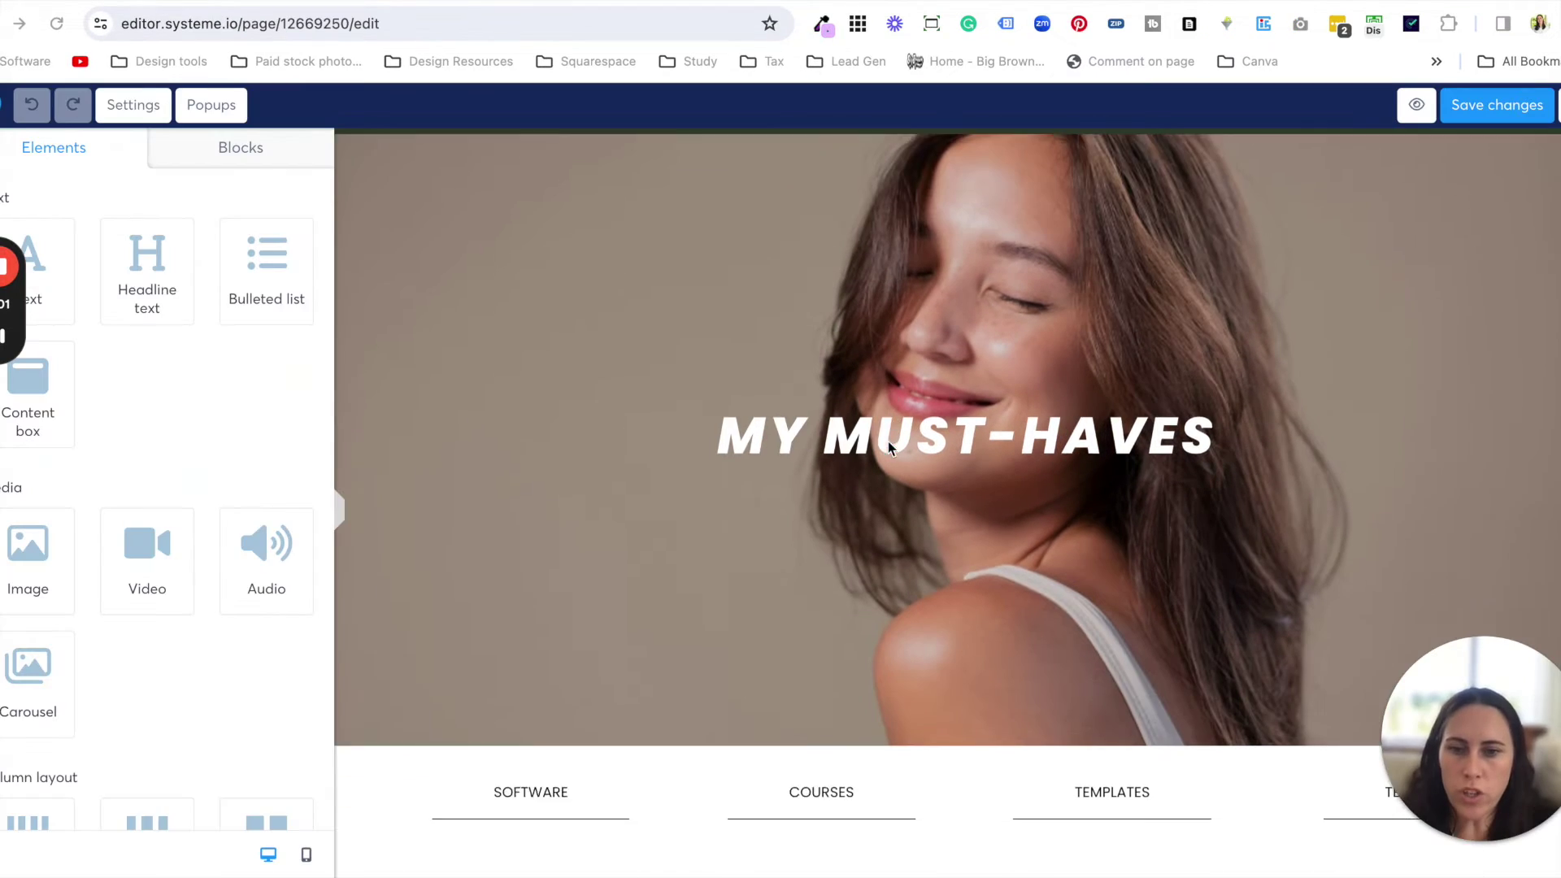
pyautogui.scroll(-5, 888, 441)
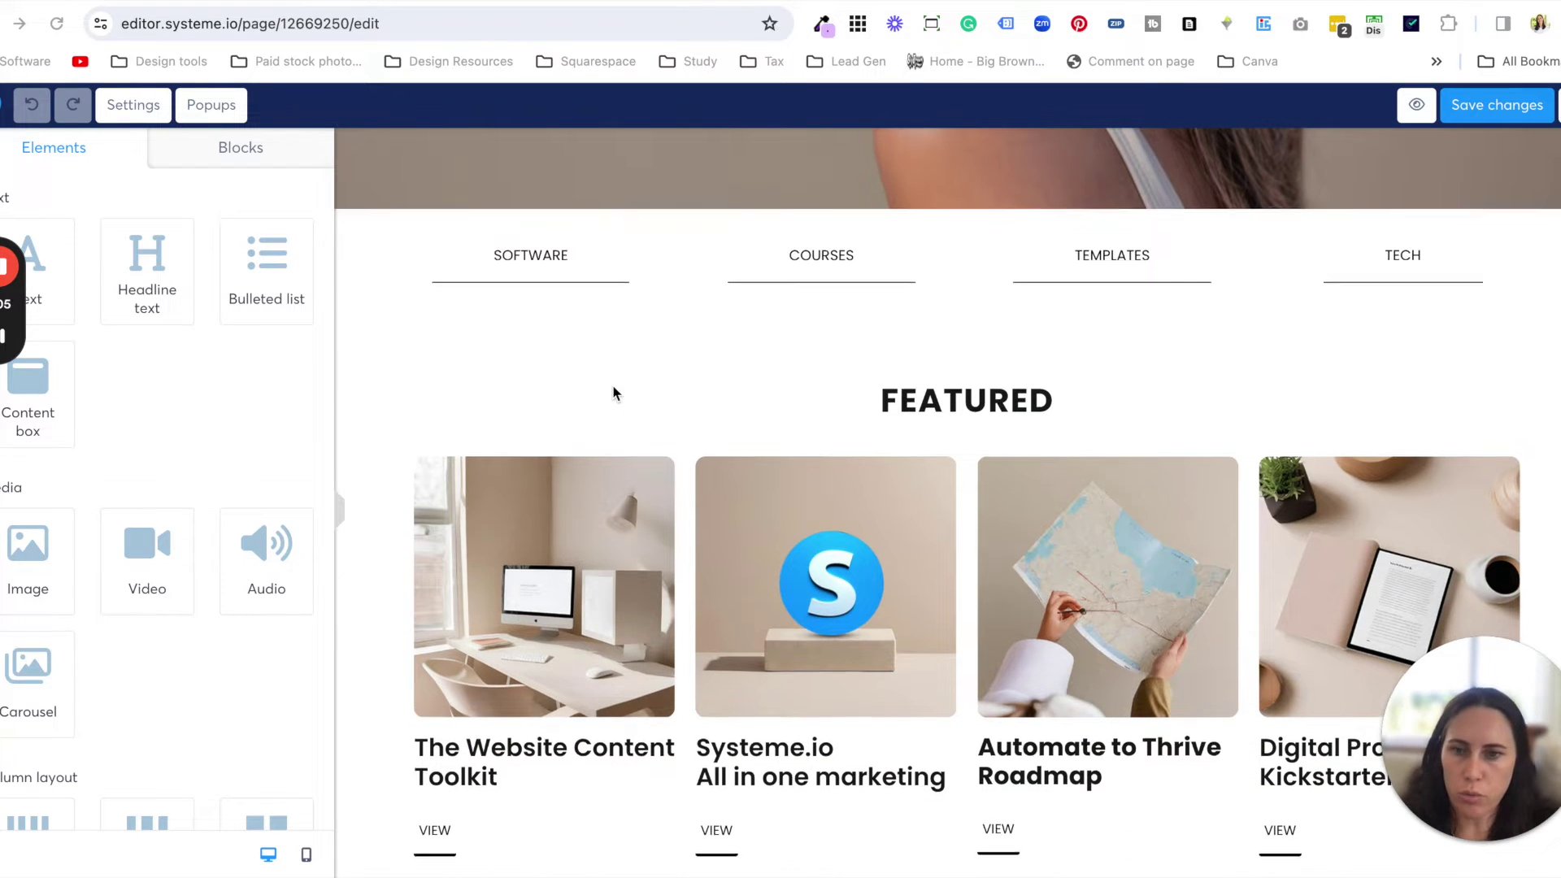
pyautogui.scroll(-1, 613, 394)
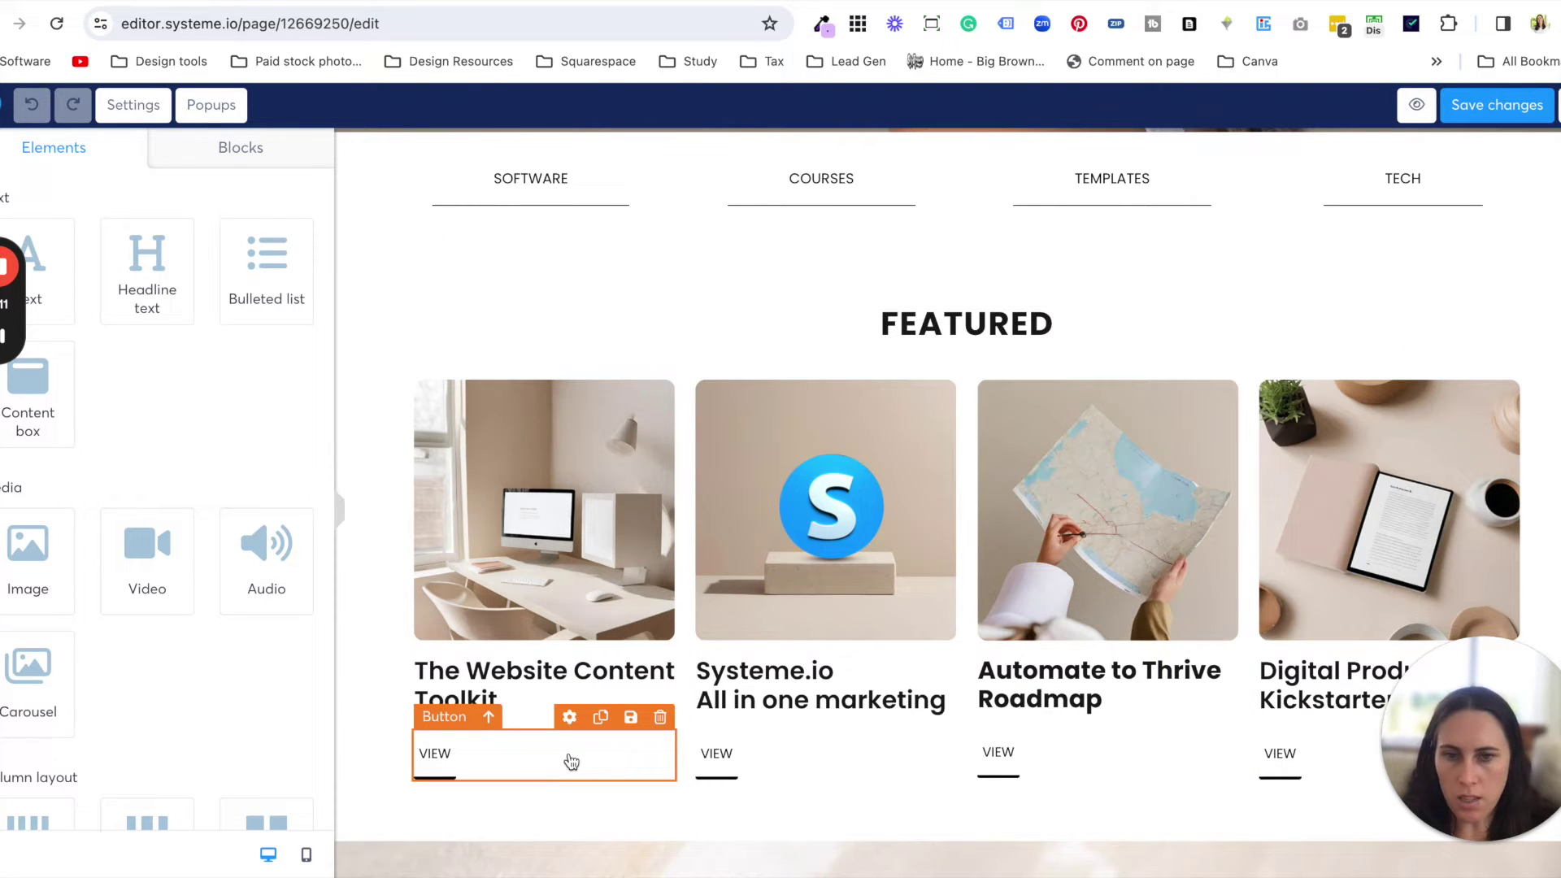
pyautogui.click(529, 774)
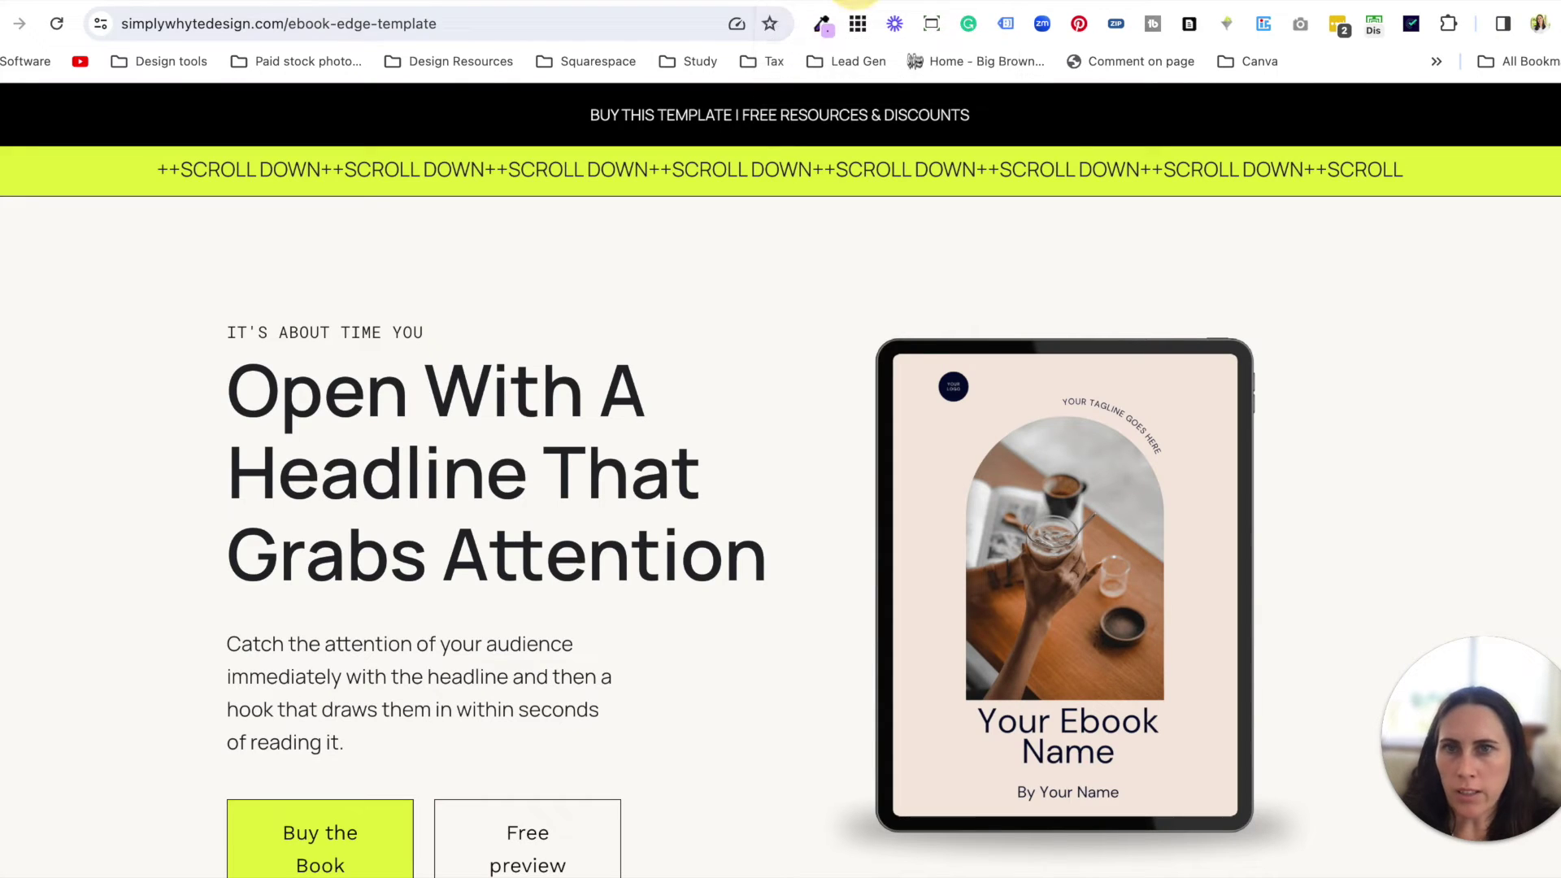
pyautogui.click(657, 23)
pyautogui.hotkey('ctrl', 'c')
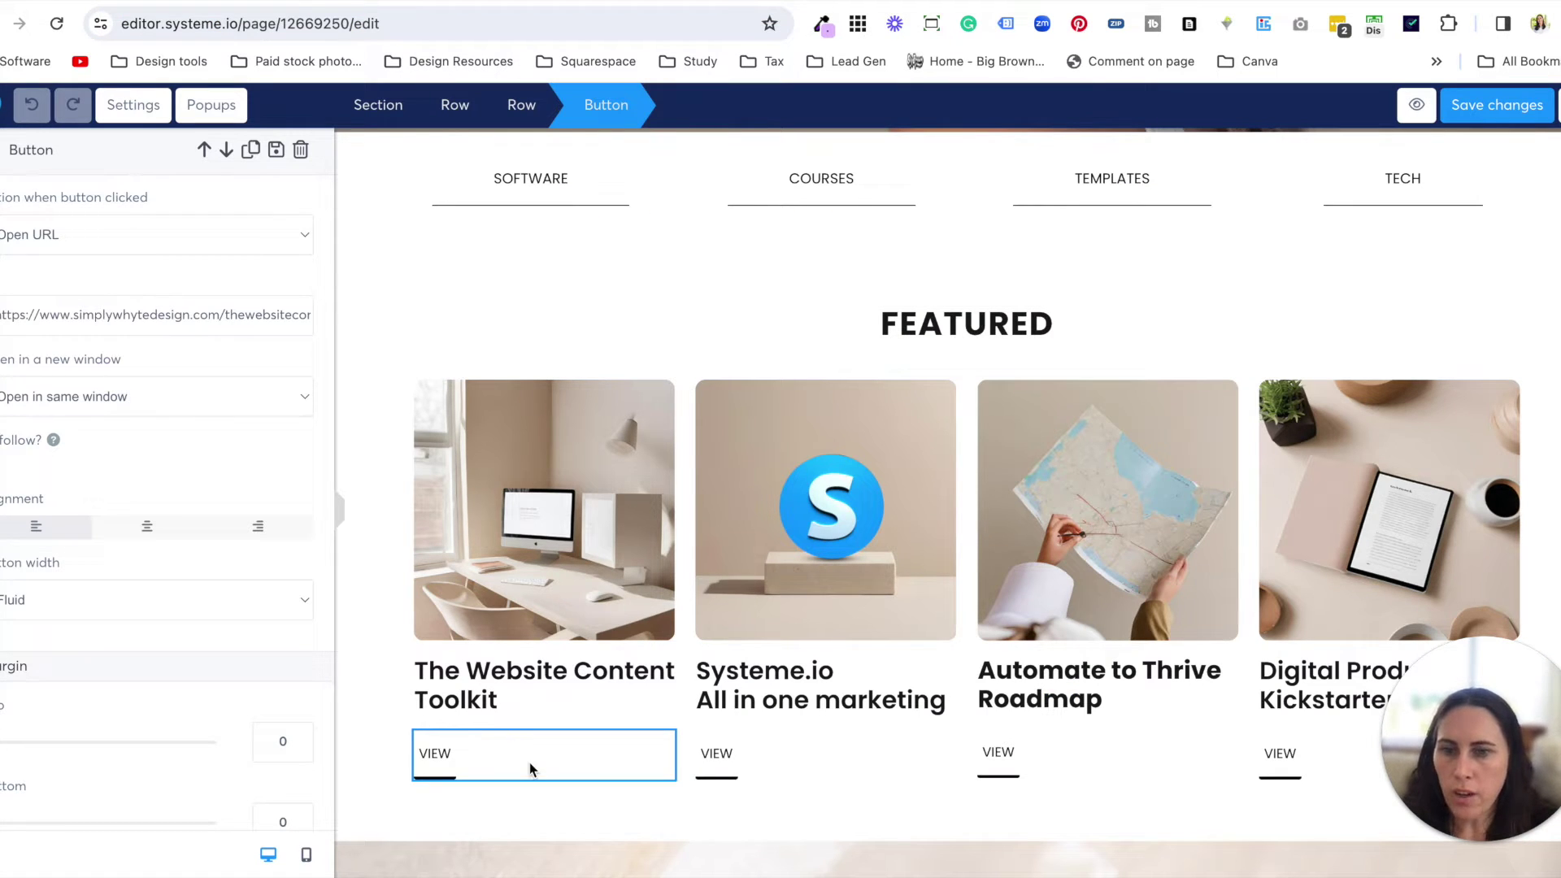
pyautogui.press('Escape')
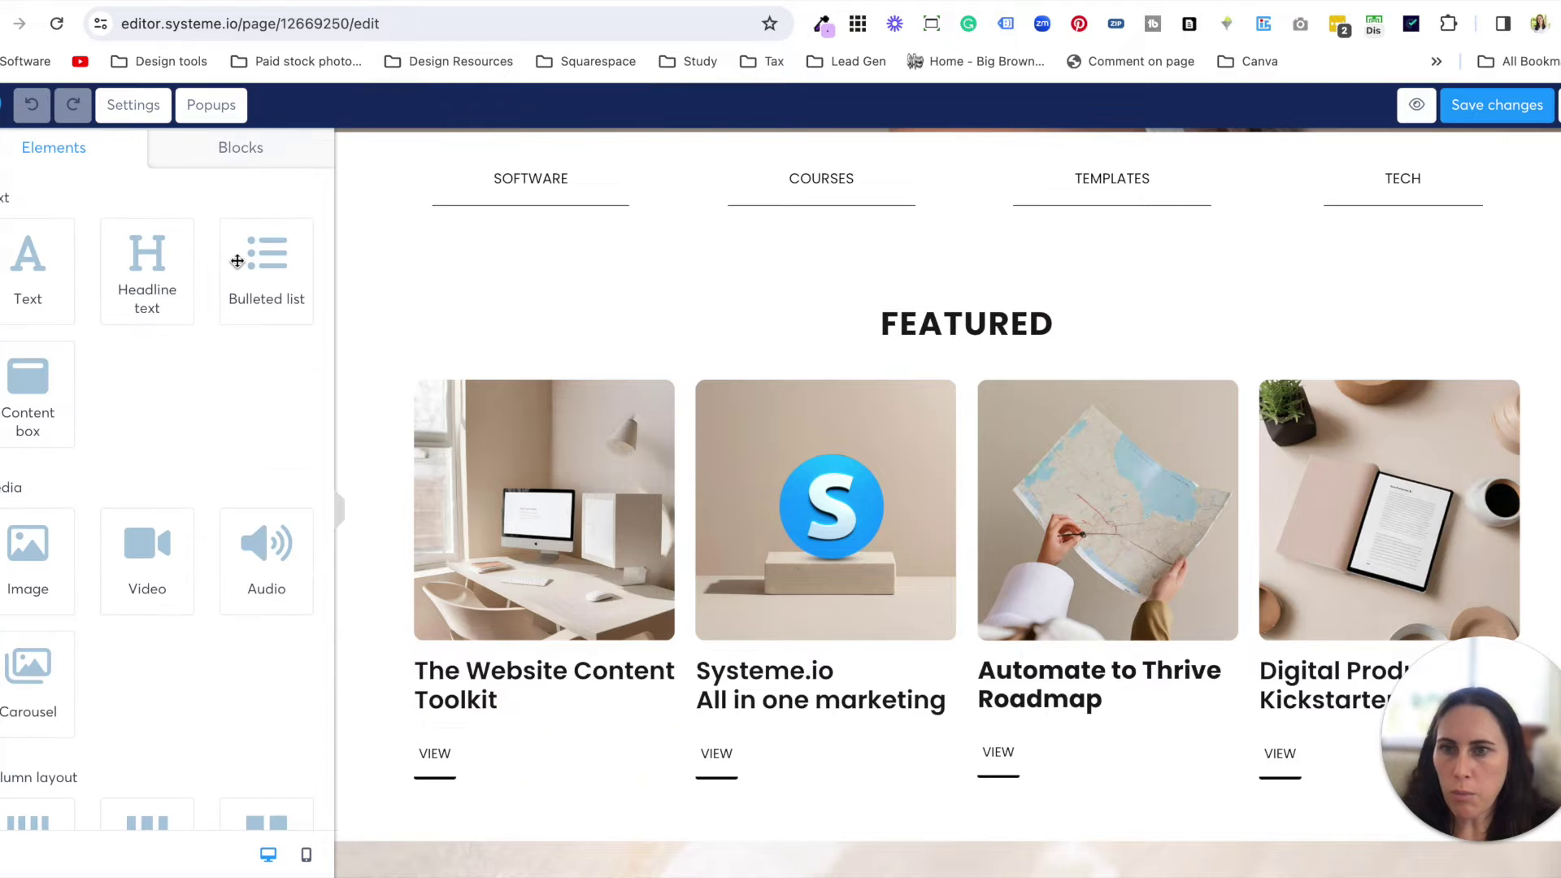
pyautogui.click(509, 774)
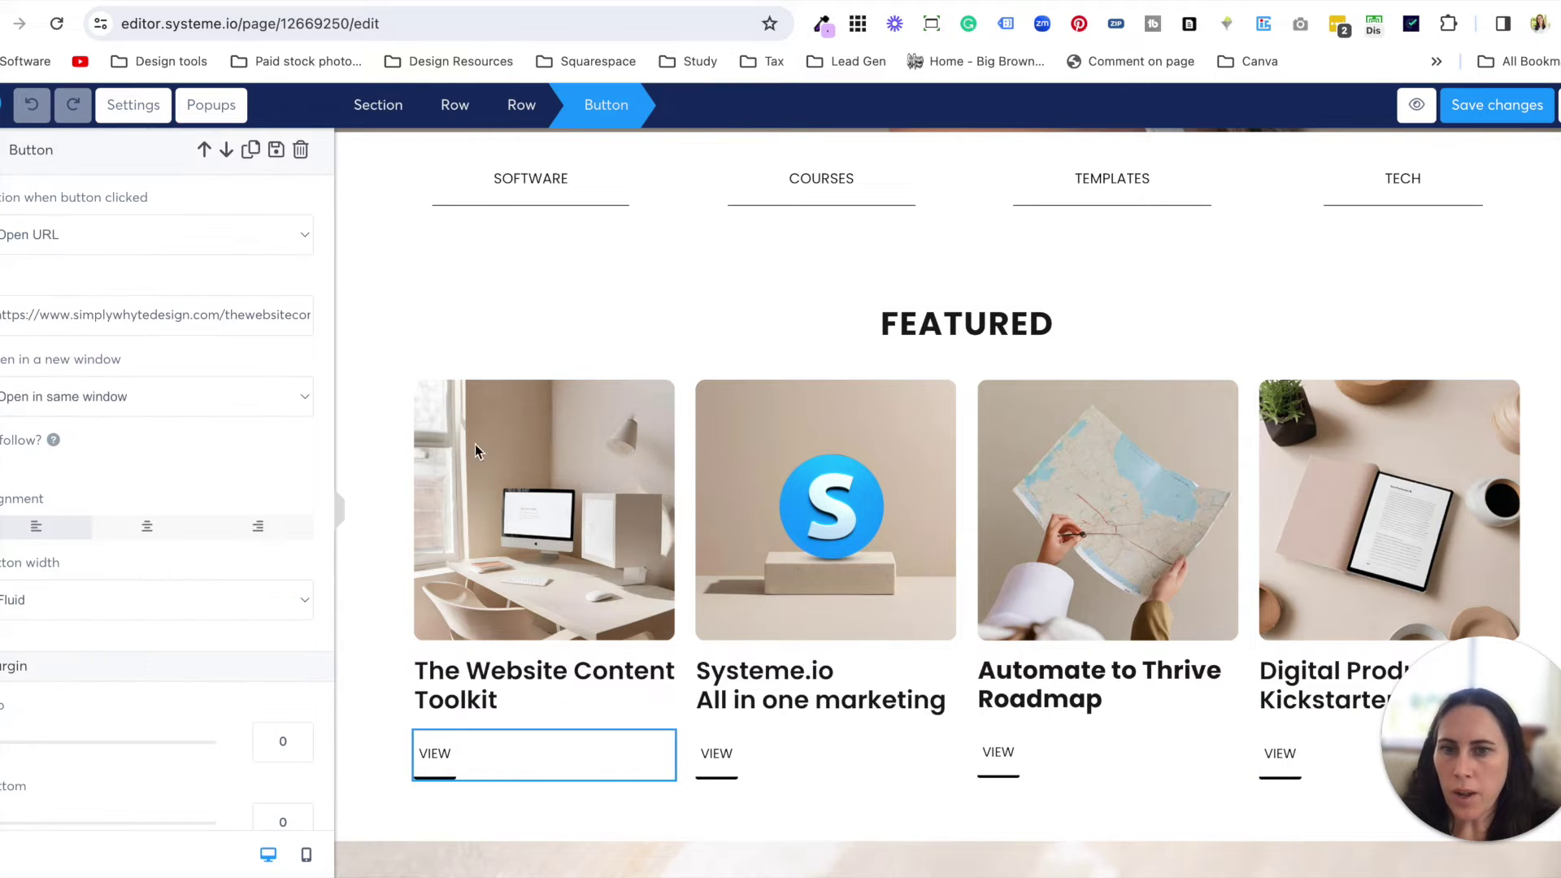
pyautogui.tripleClick(221, 305)
pyautogui.hotkey('ctrl', 'v')
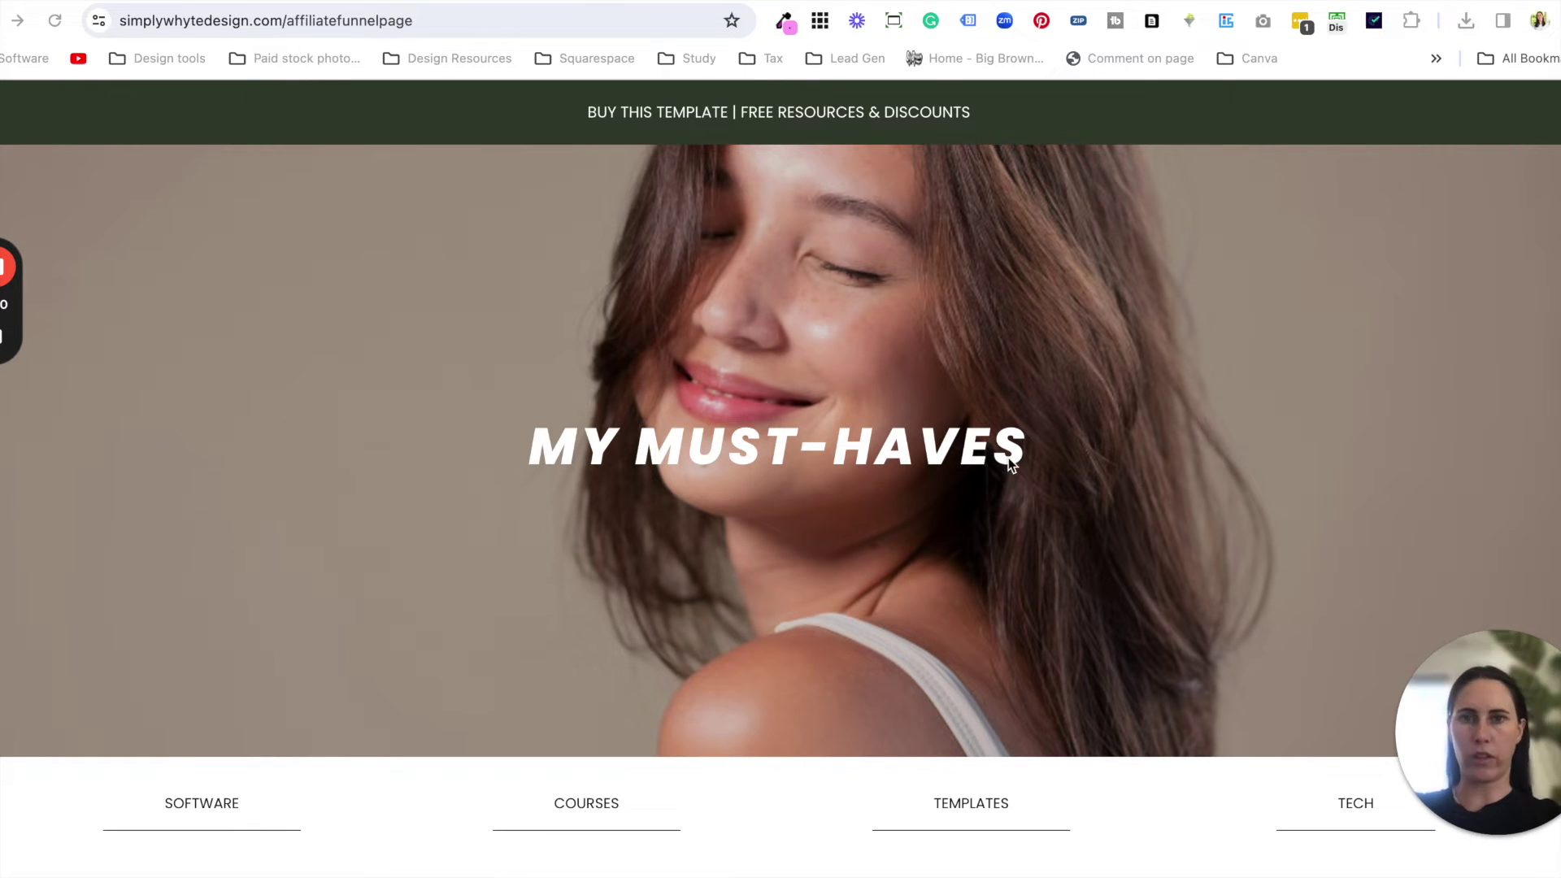
# Return to the live affiliate funnel page and follow its Courses link to test the jump to that section
pyautogui.scroll(-4, 1011, 464)
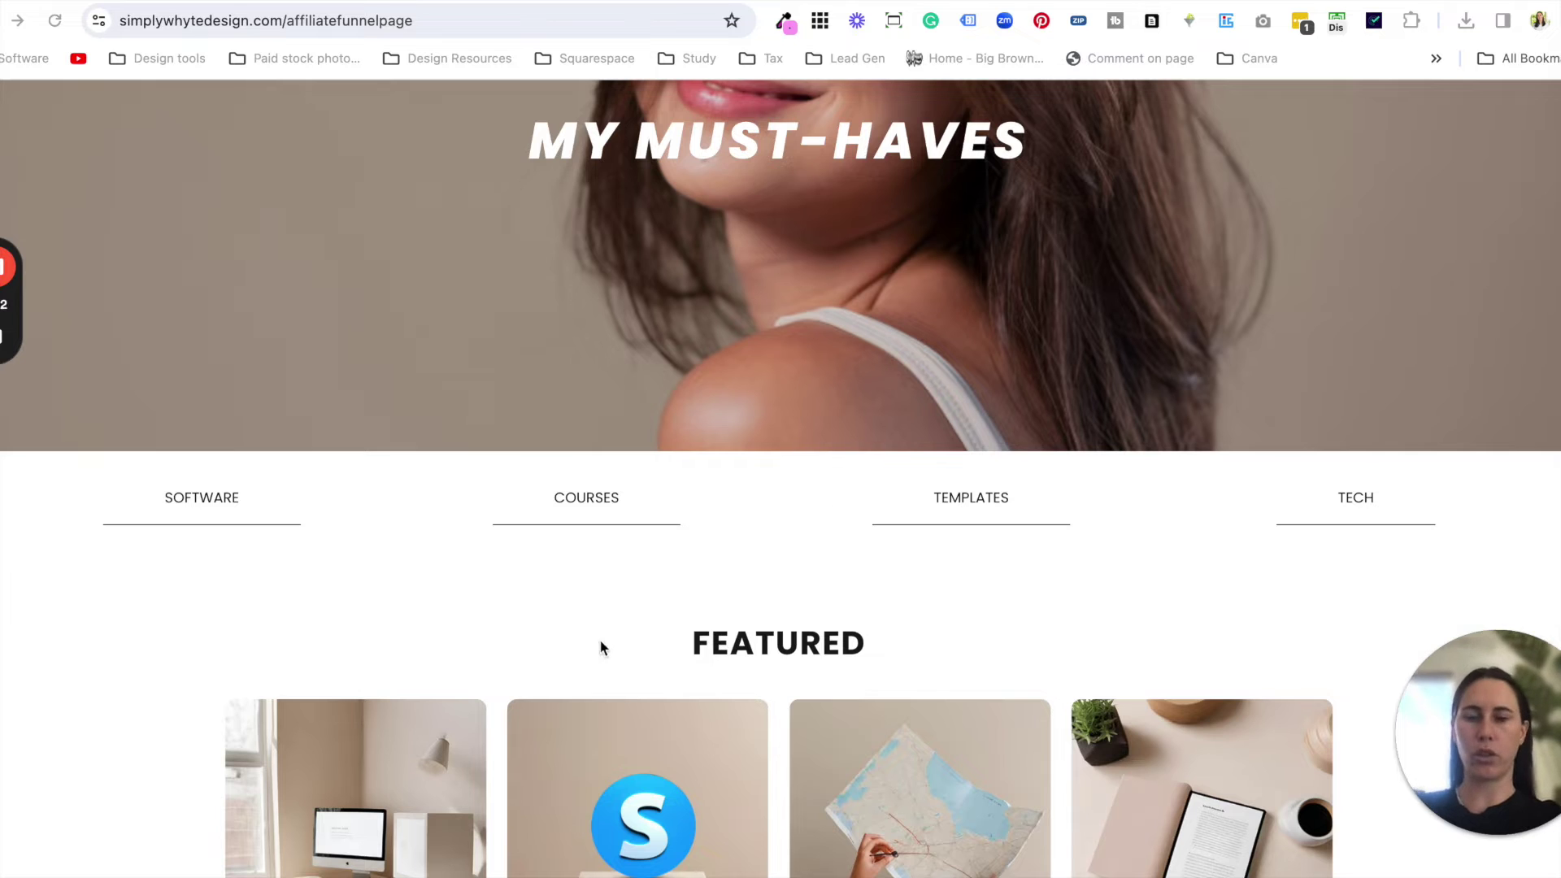
pyautogui.scroll(-1, 522, 627)
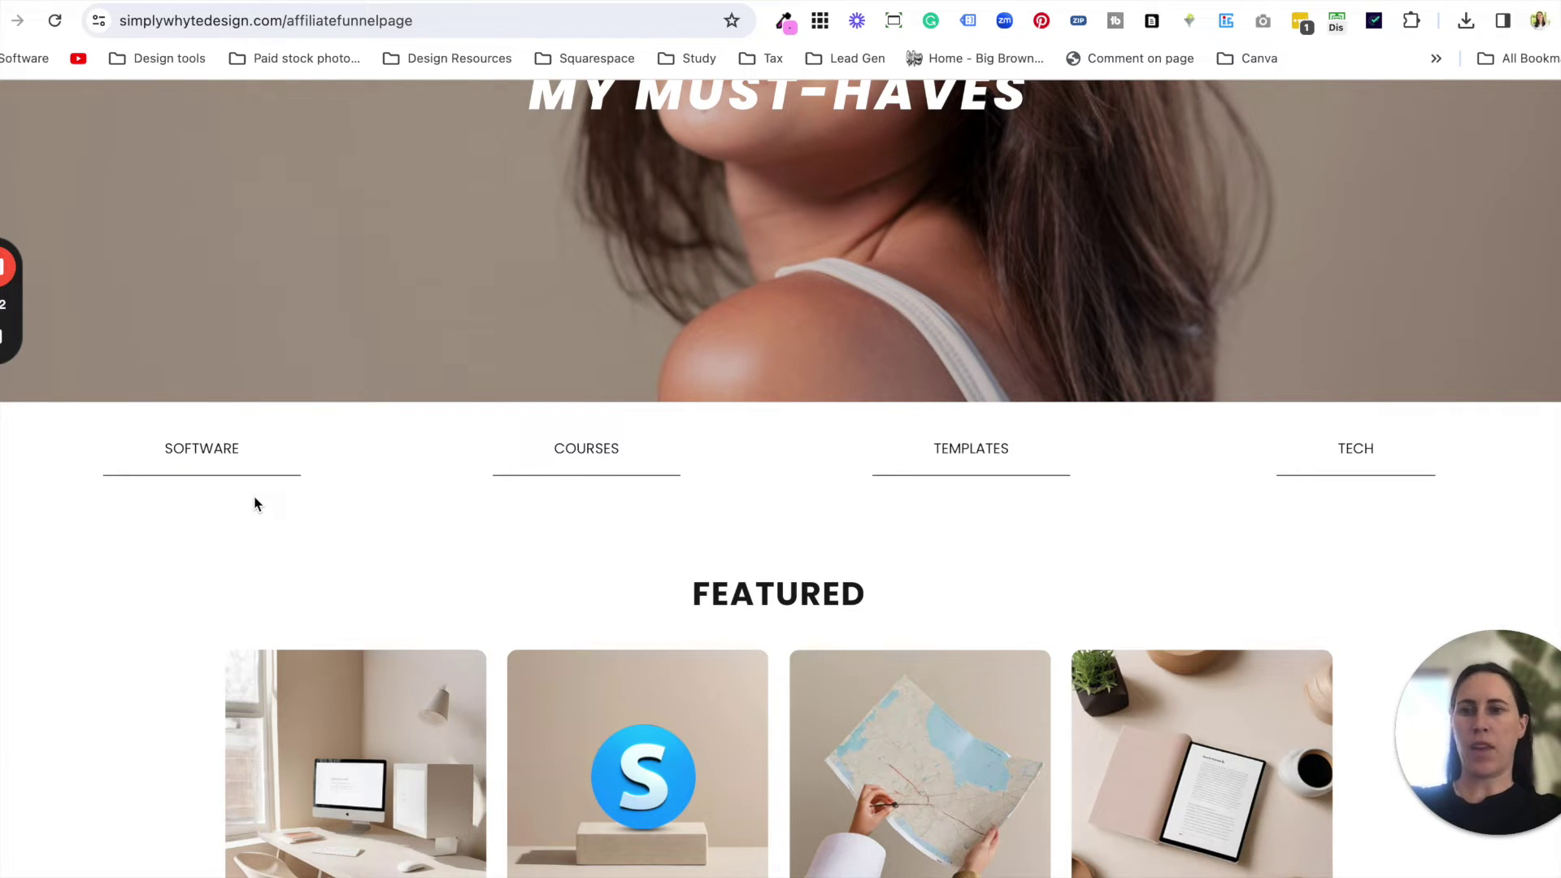
pyautogui.click(596, 463)
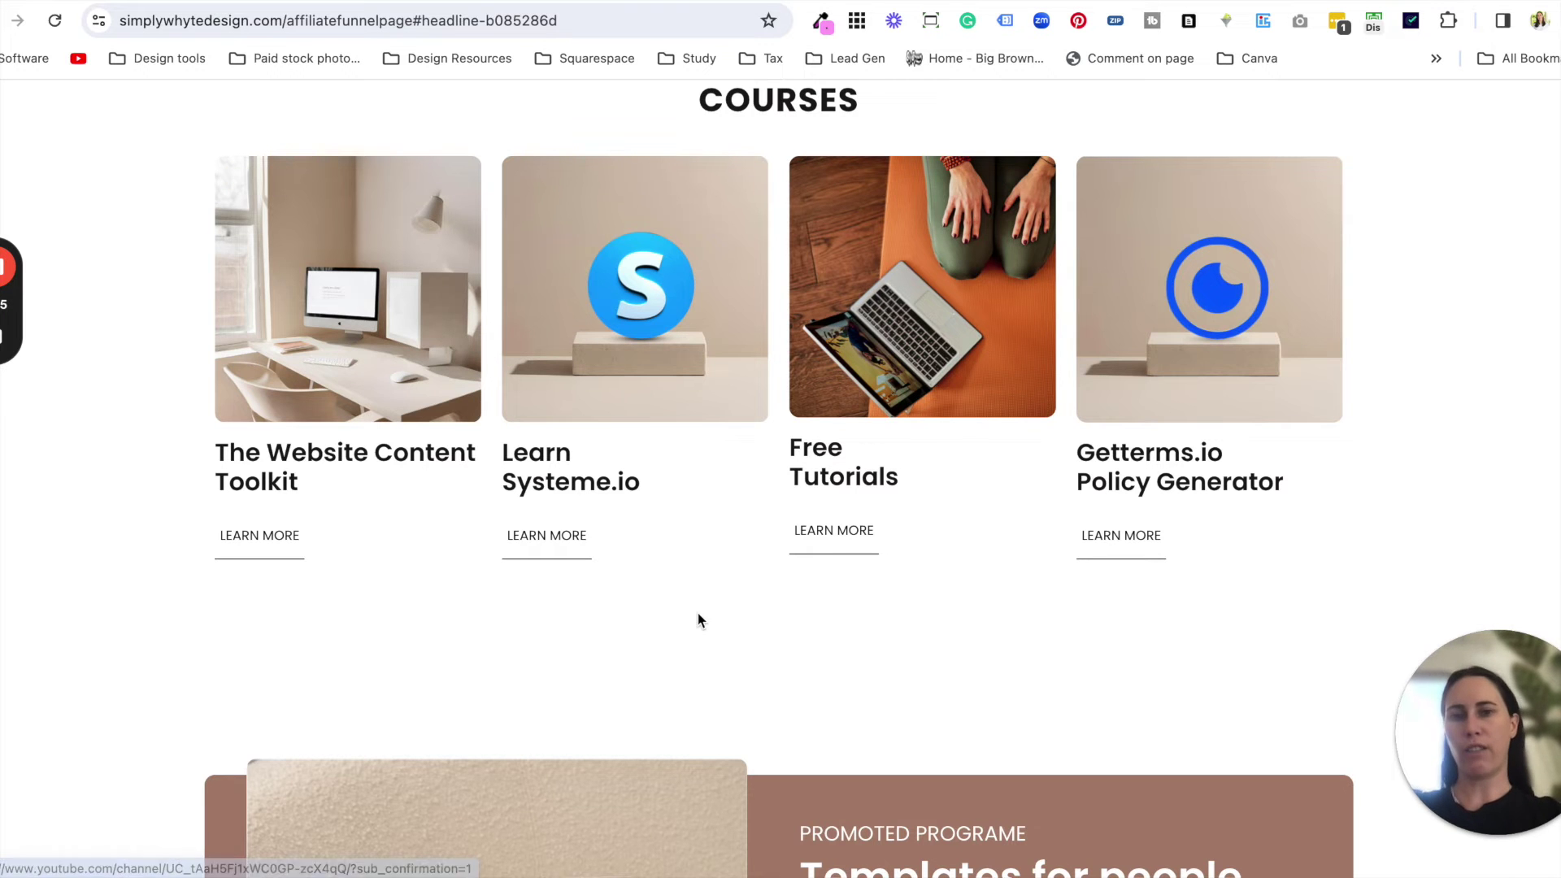
# Open the View link of the featured Systeme.io product in a new tab and switch to it
pyautogui.scroll(15, 697, 620)
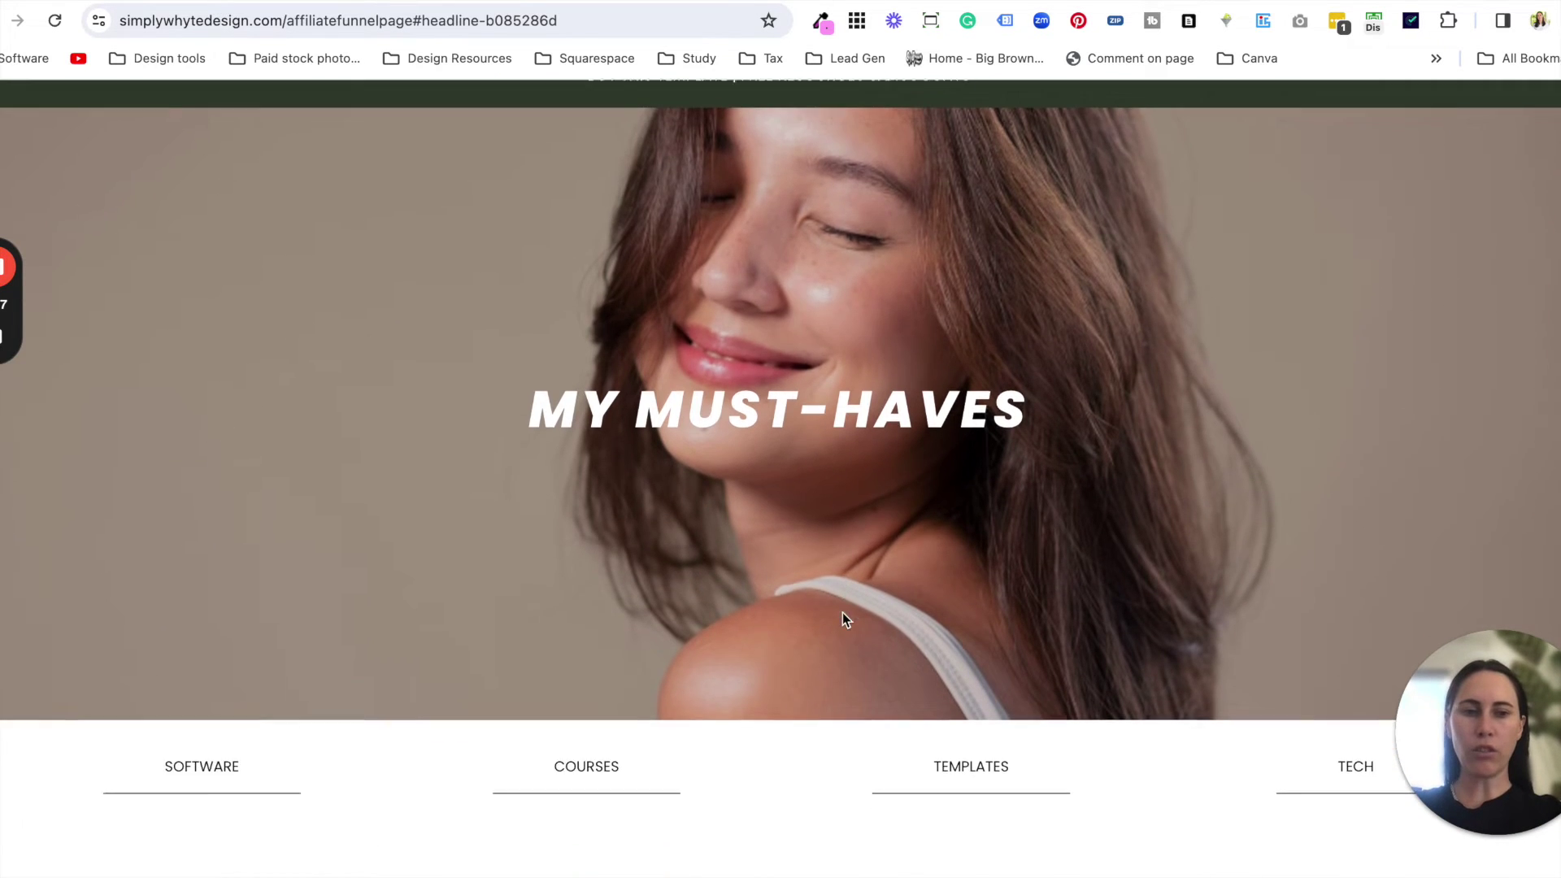
pyautogui.scroll(-4, 843, 619)
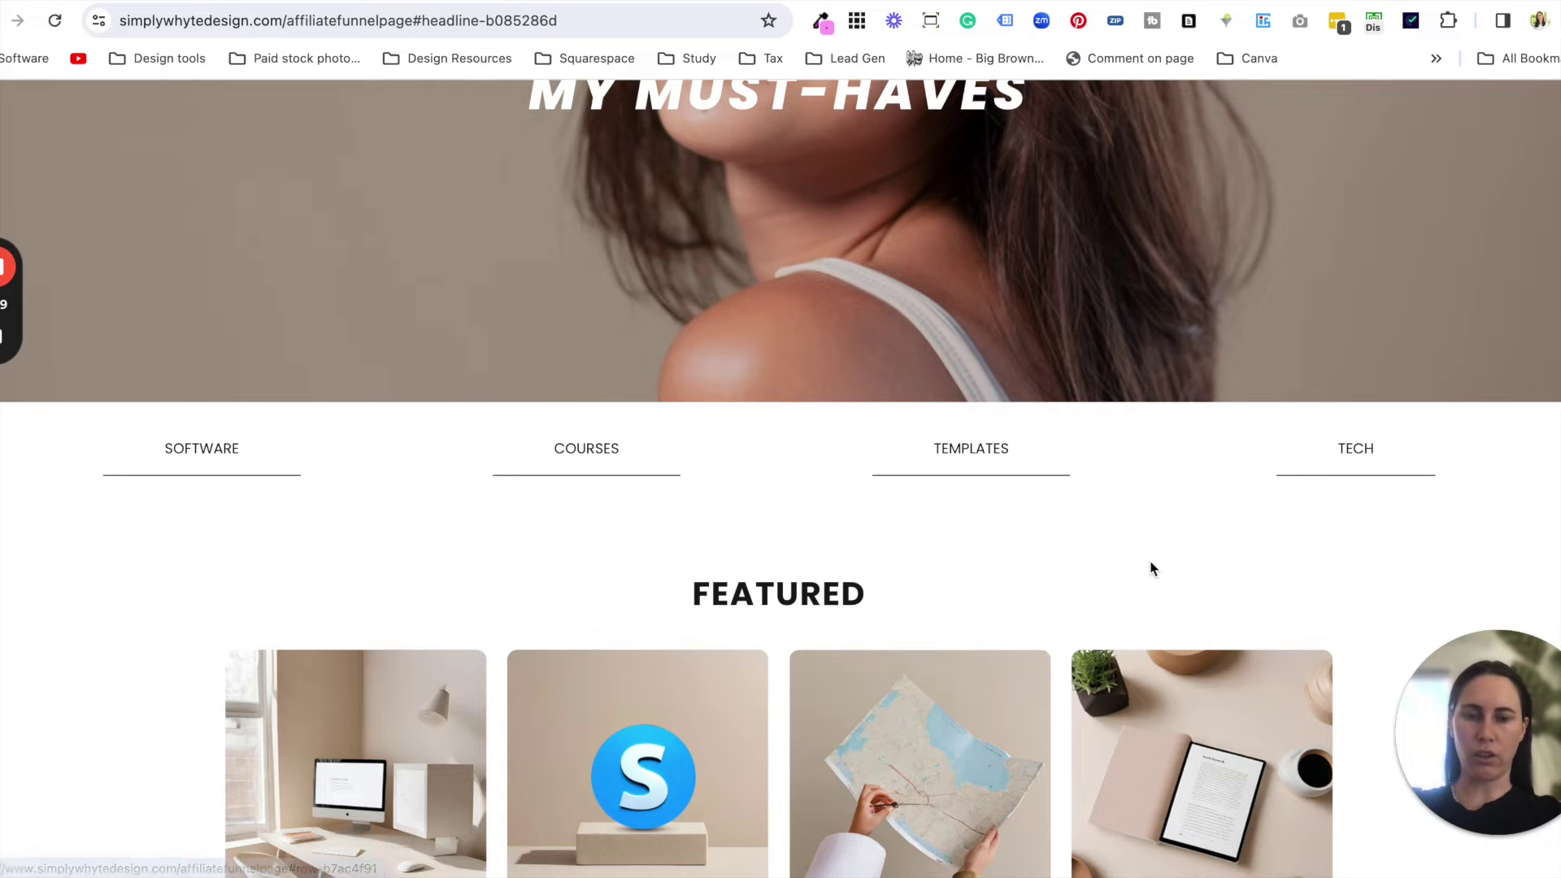
pyautogui.scroll(-1, 1129, 547)
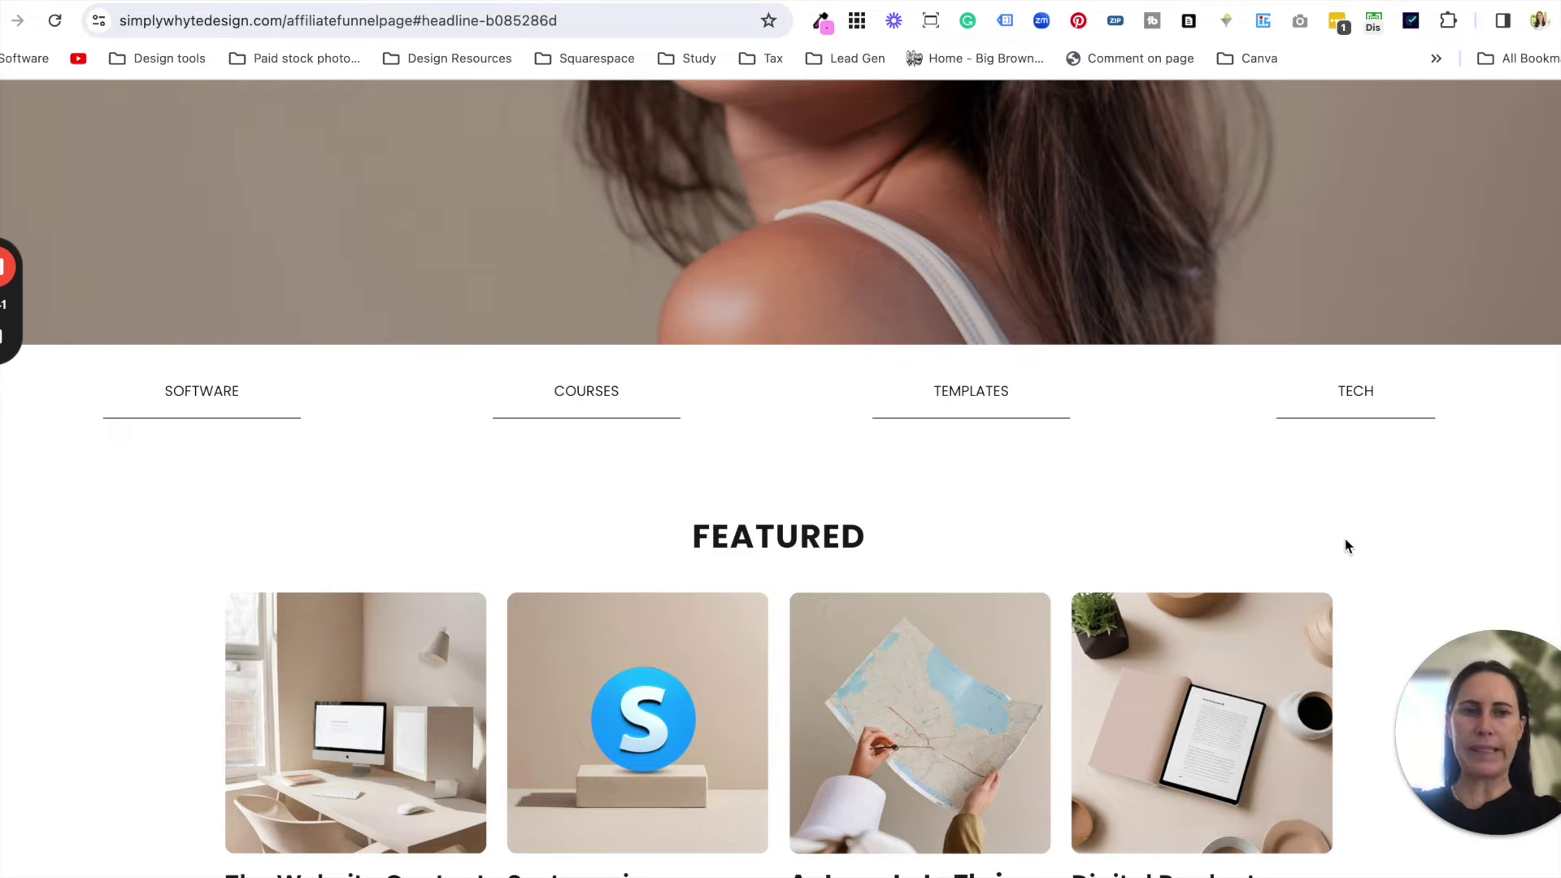
pyautogui.scroll(-3, 1344, 540)
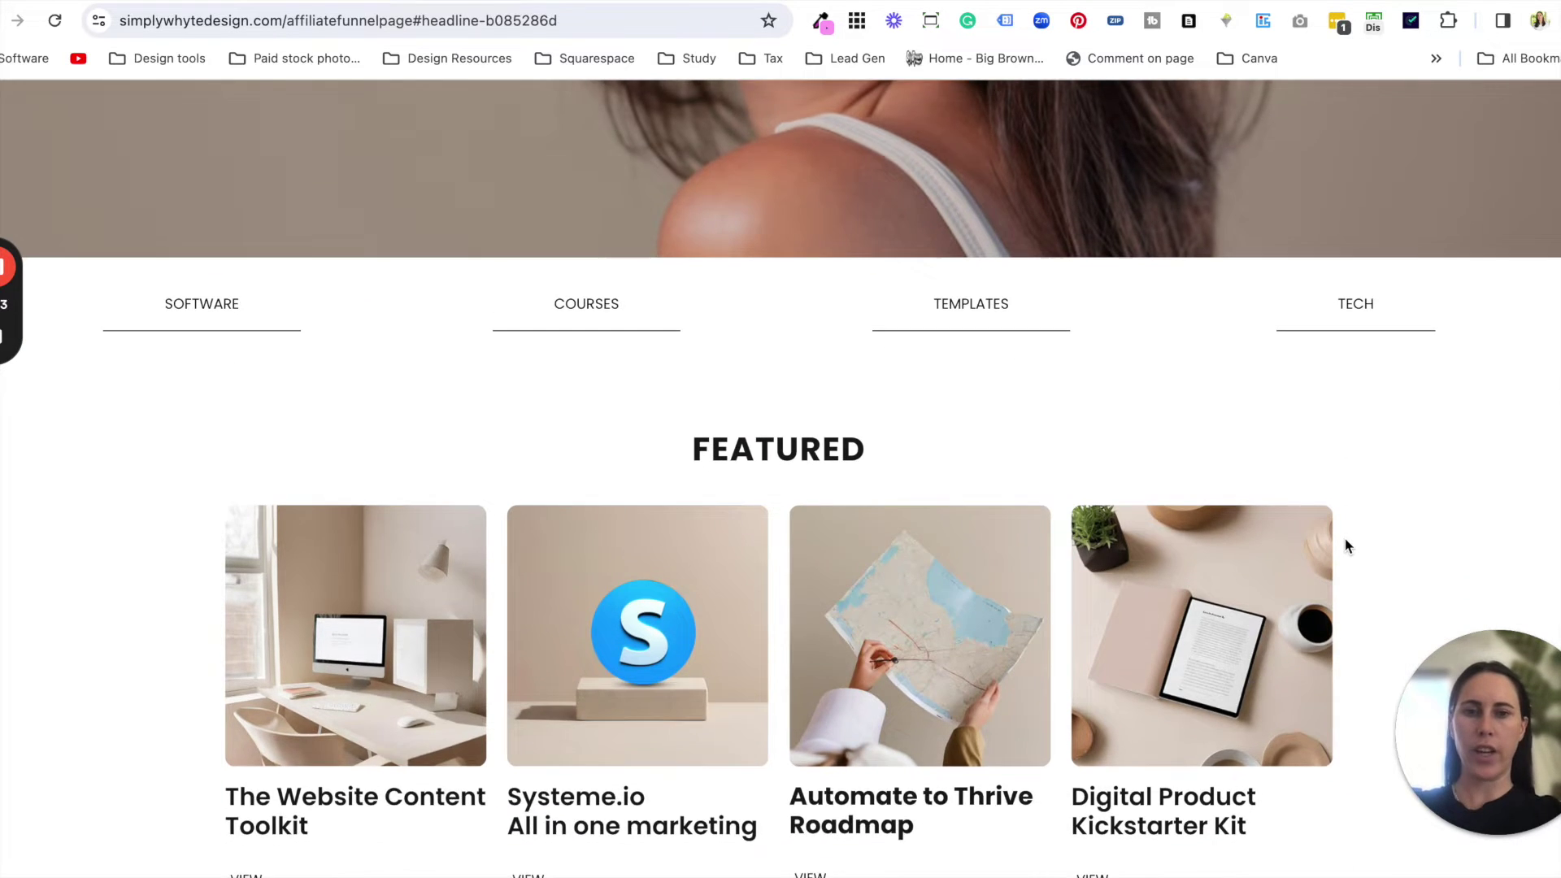
pyautogui.scroll(-1, 1345, 539)
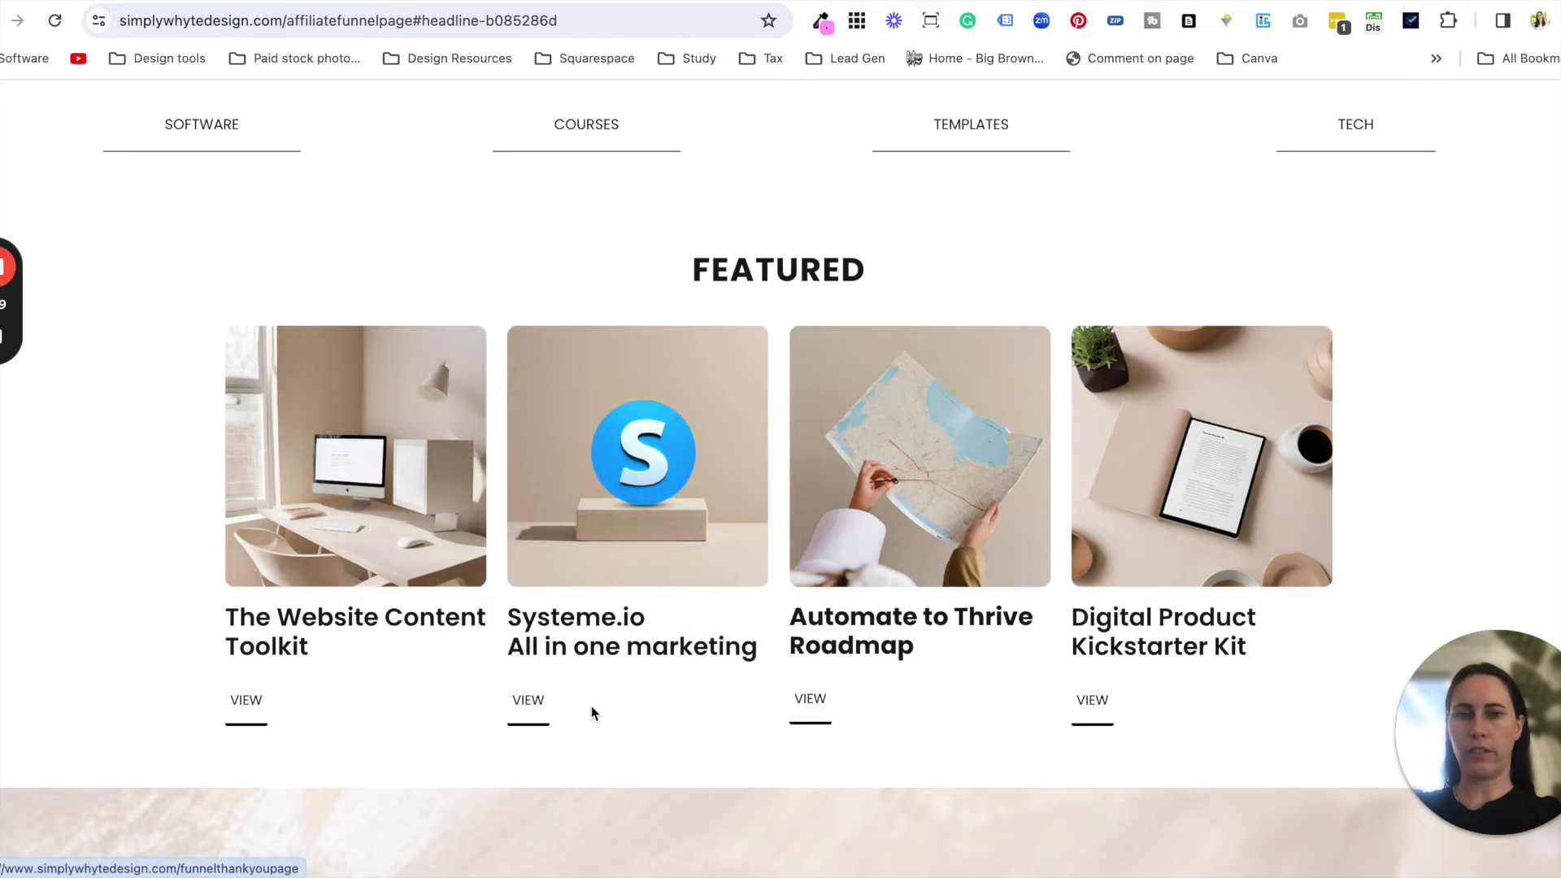
pyautogui.rightClick(542, 717)
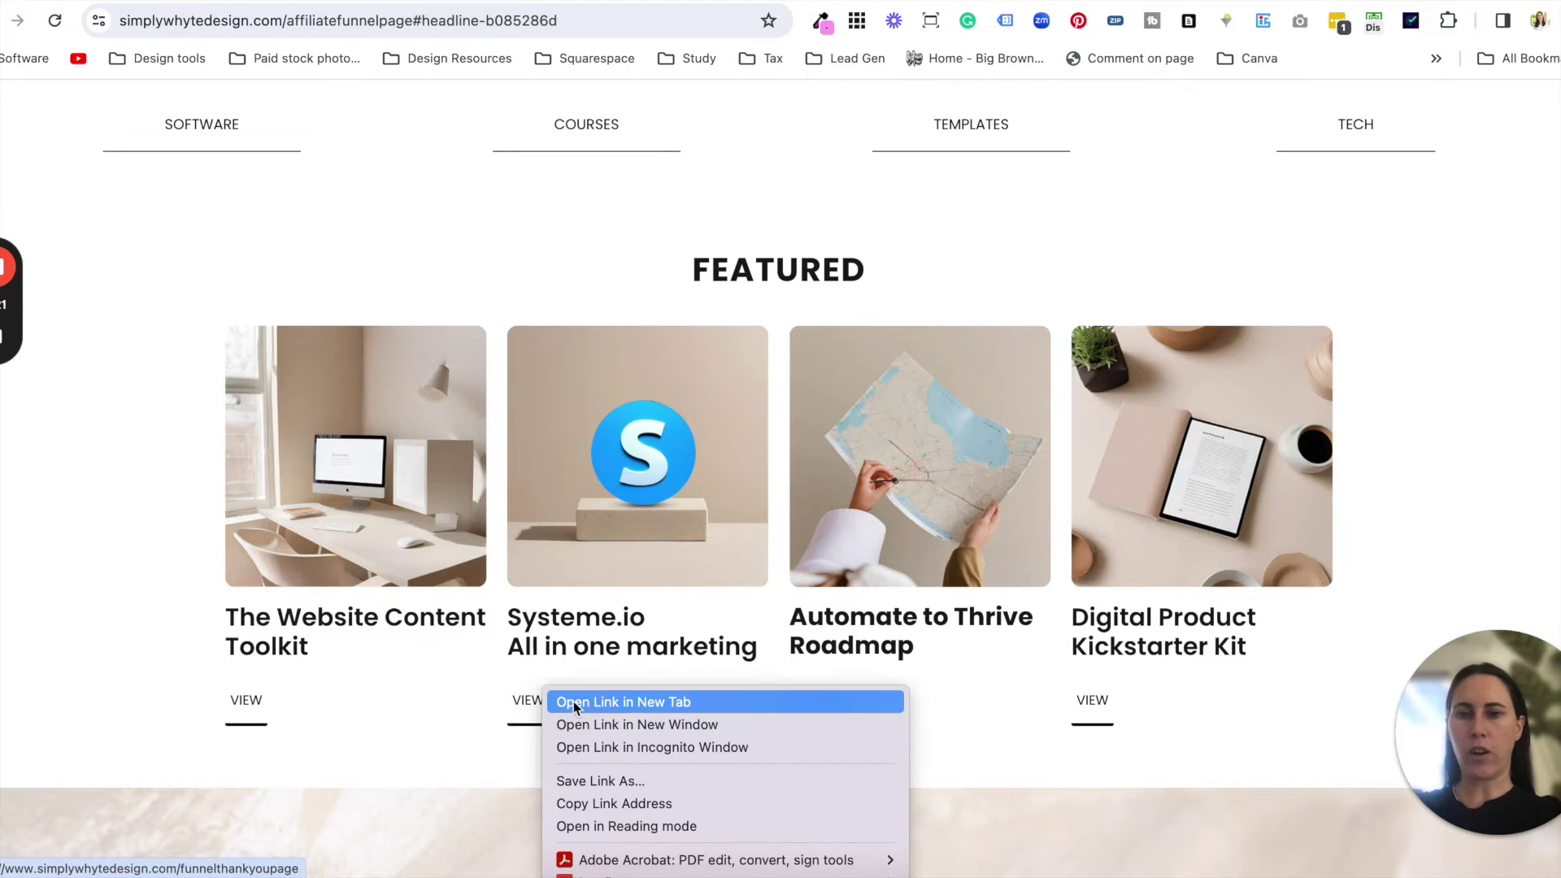
pyautogui.click(580, 702)
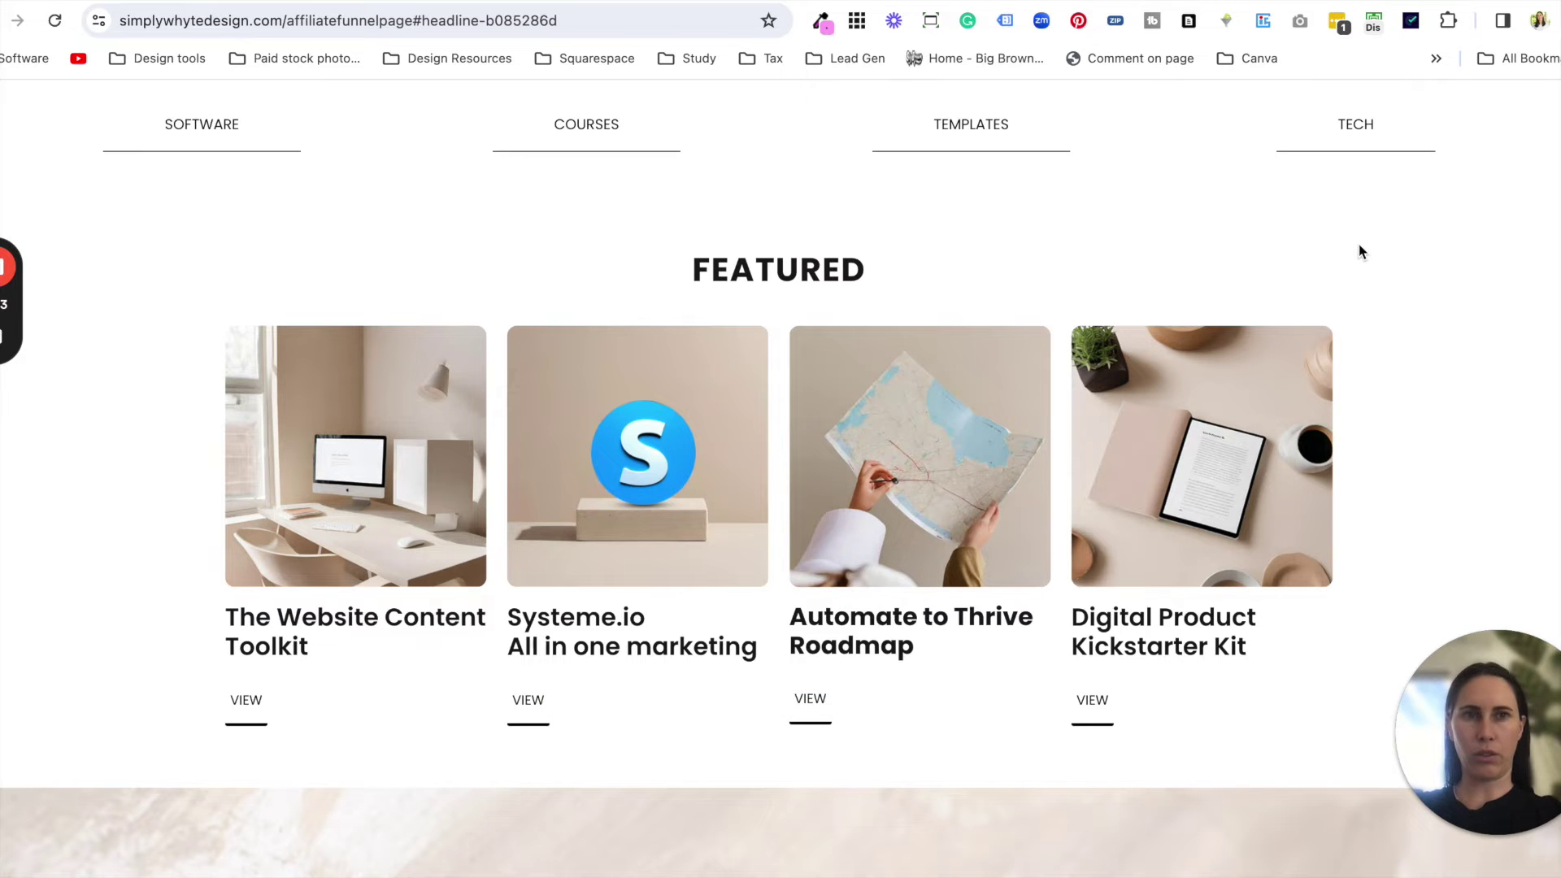
pyautogui.hotkey('ctrl', 'Tab')
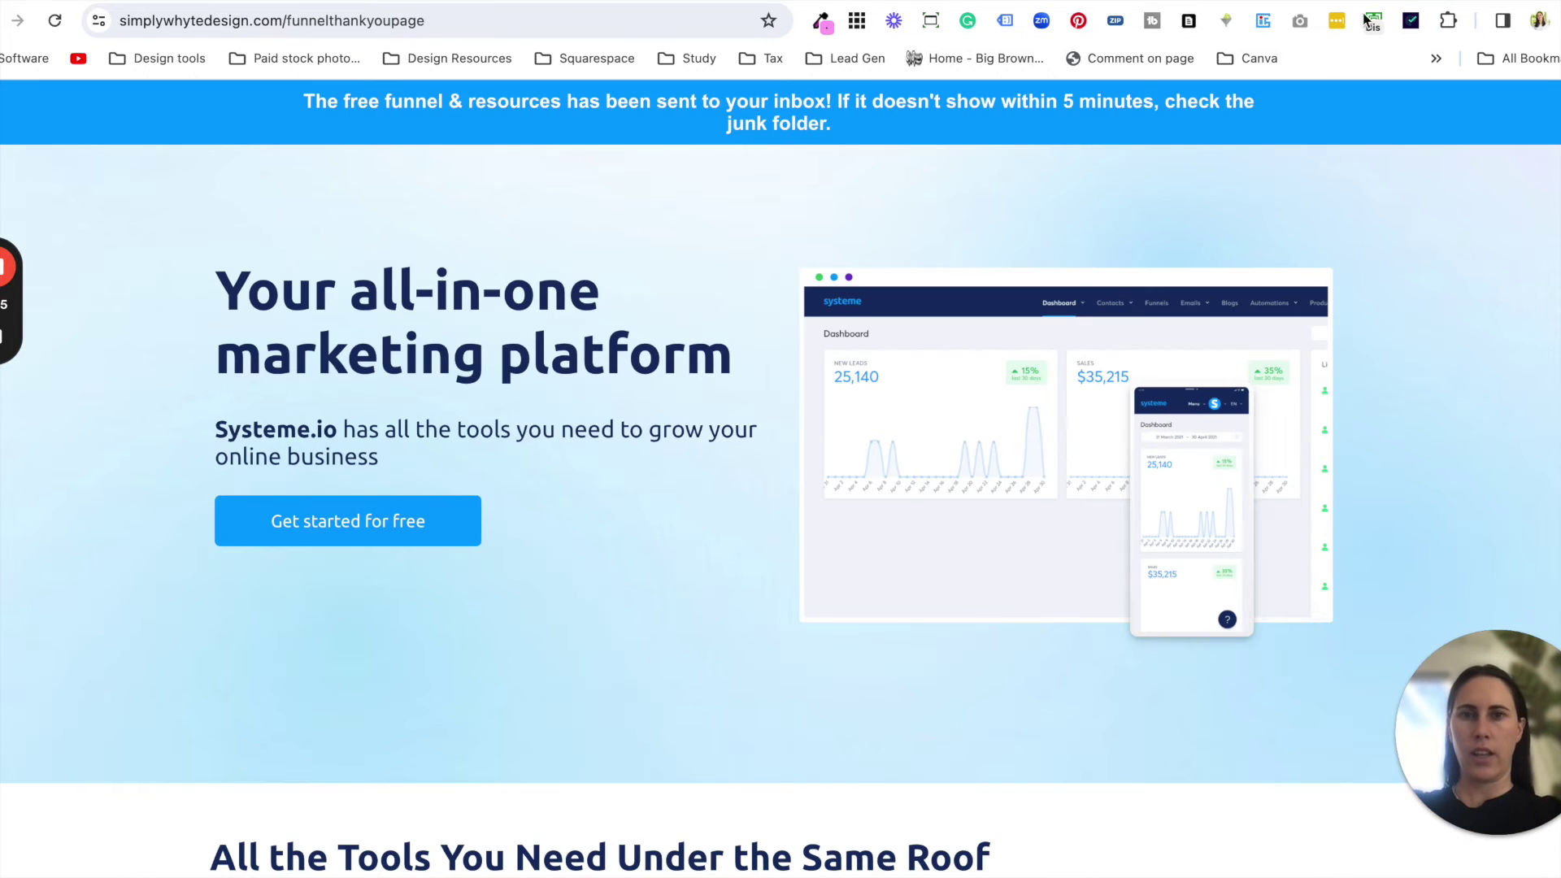
# Look over the Systeme.io landing page and return to the affiliate funnel page
pyautogui.scroll(-5, 1055, 465)
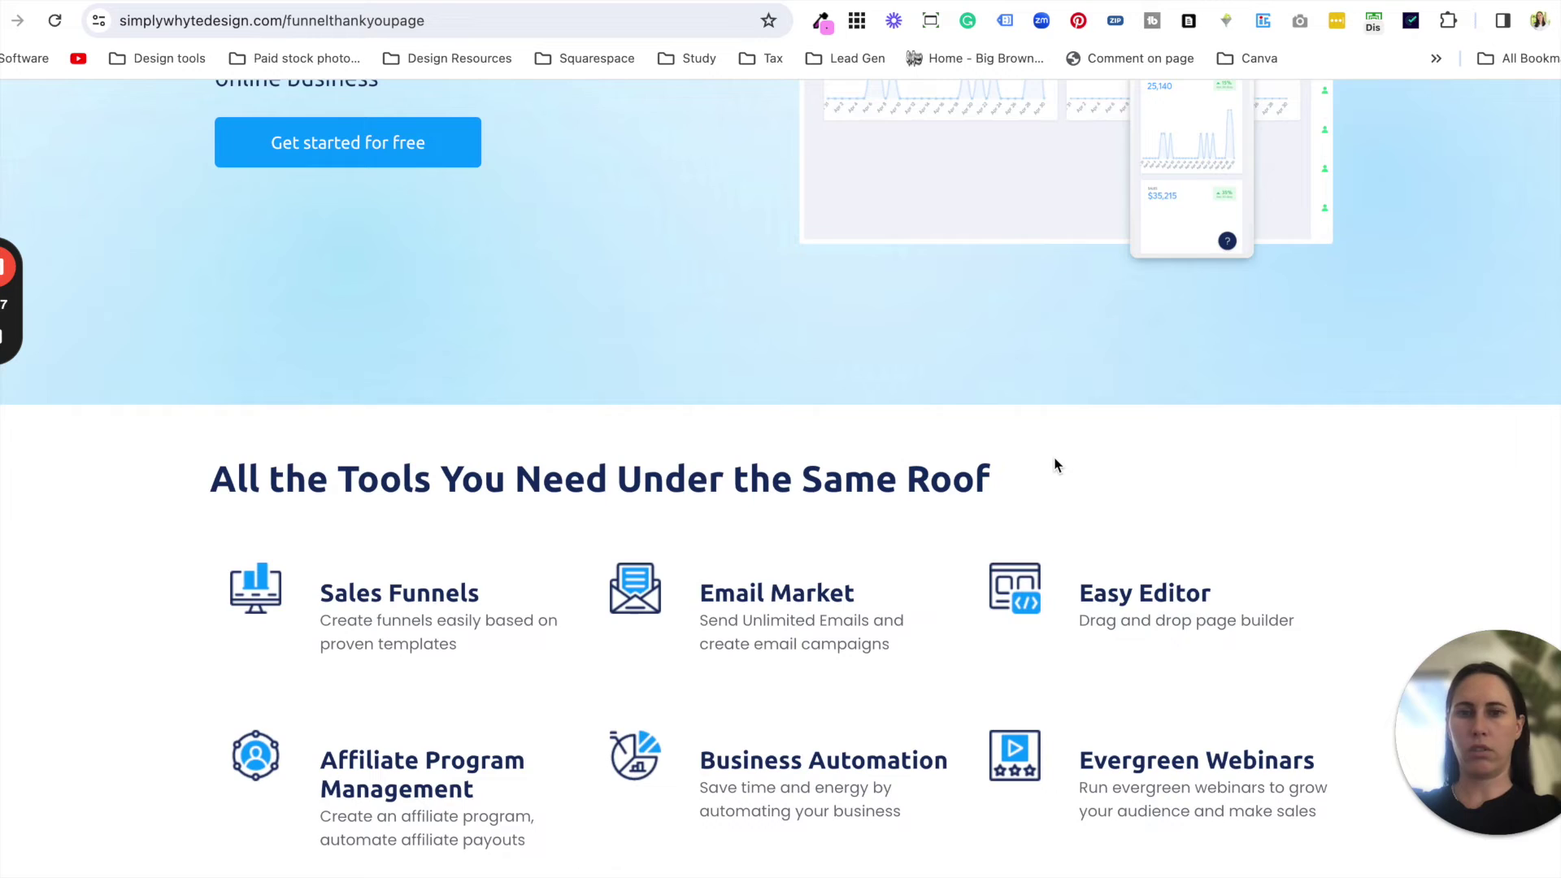
pyautogui.scroll(5, 1056, 464)
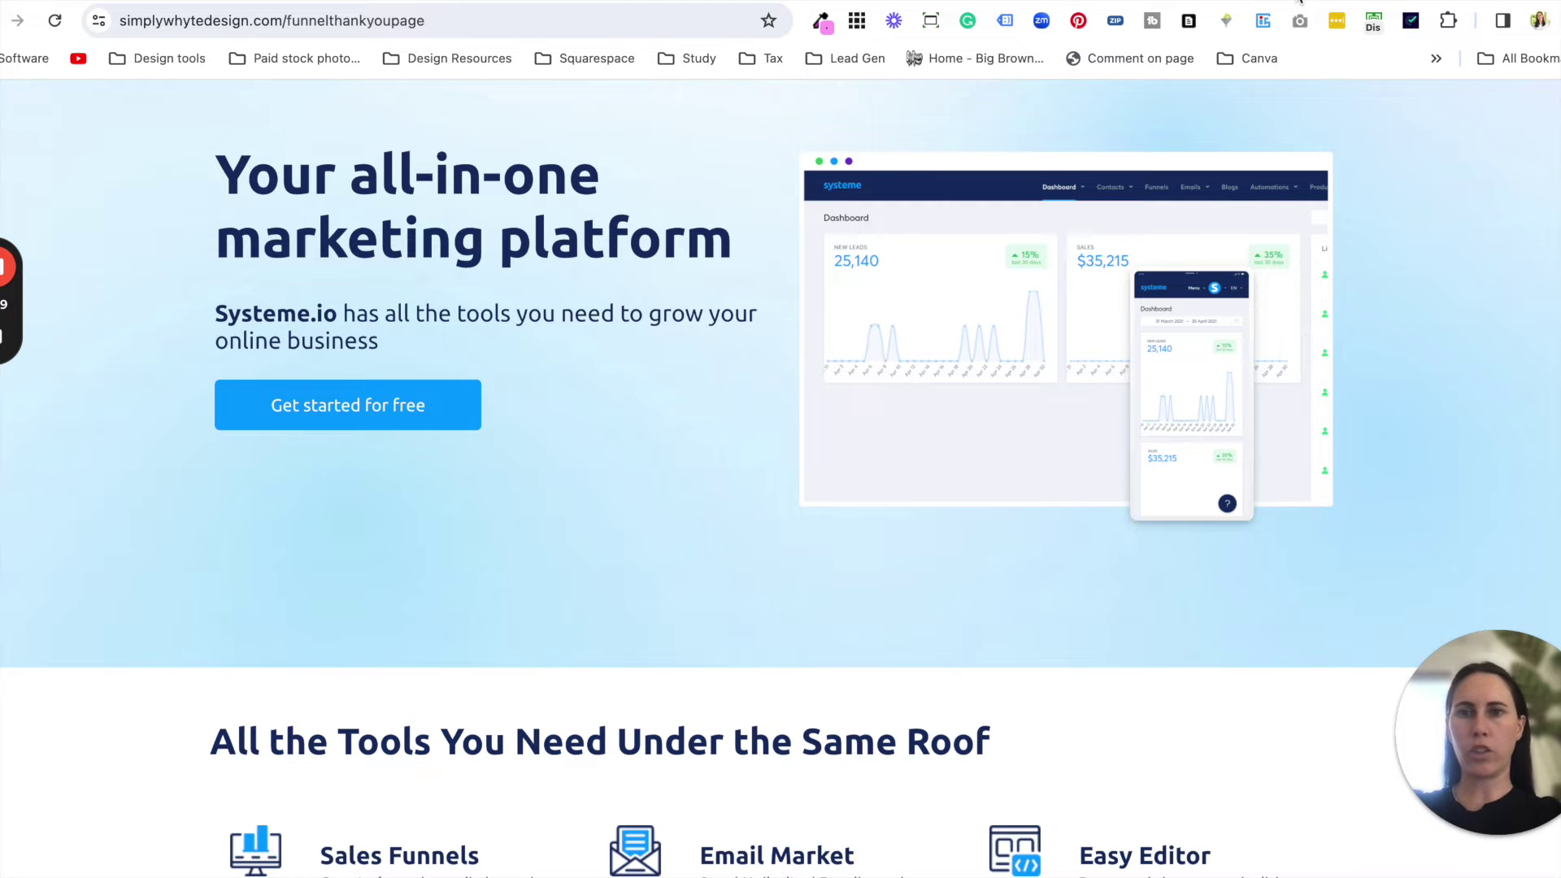
pyautogui.click(1299, 2)
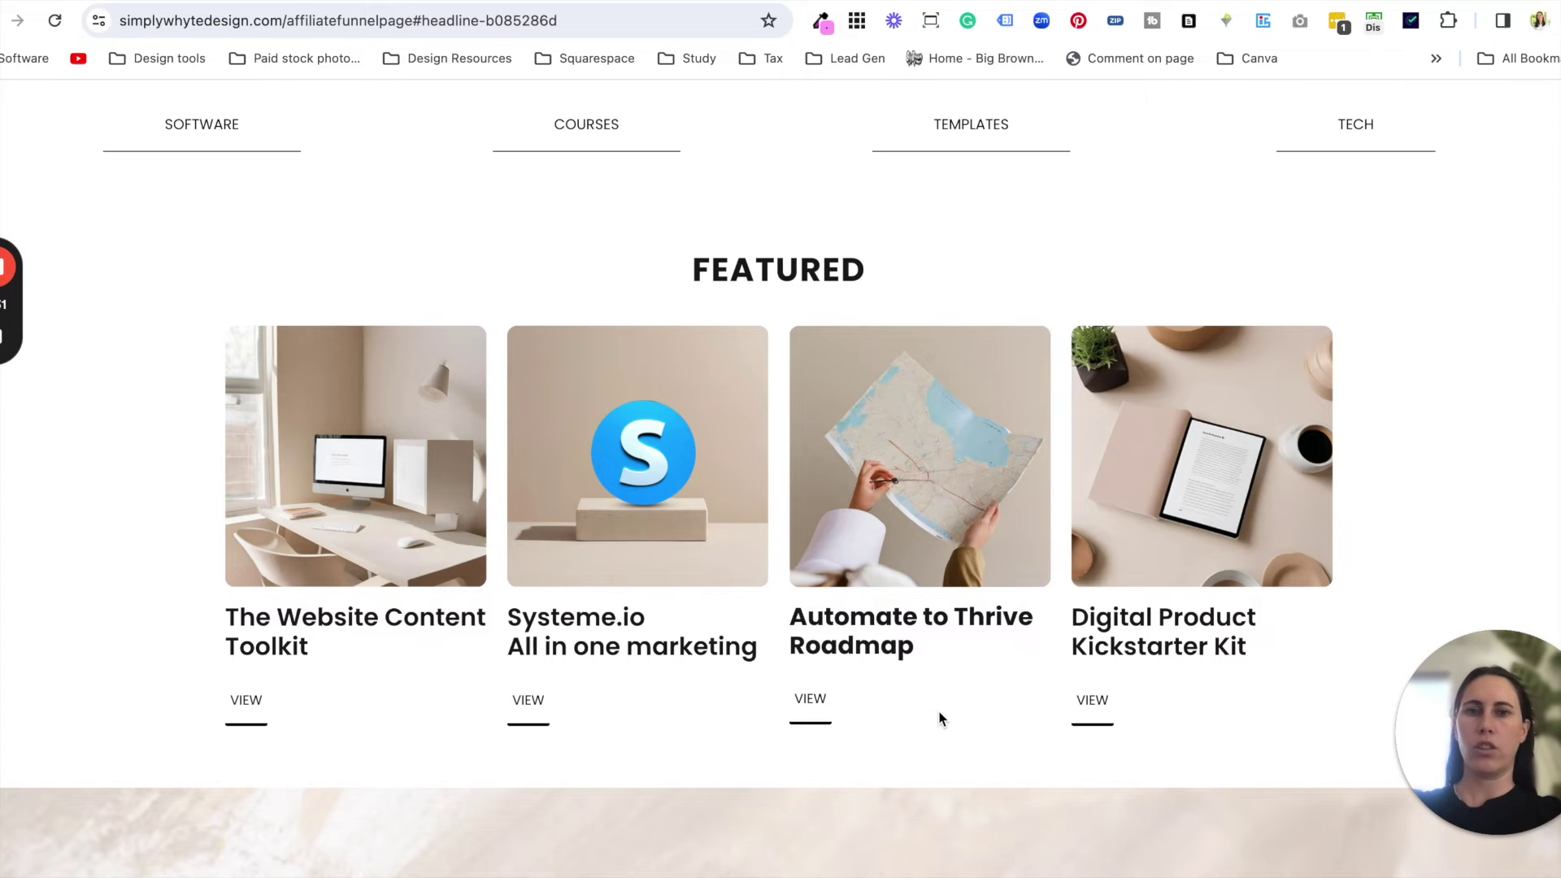
# Examine the live page's Featured, promoted tech, Software and free website content course sections
pyautogui.scroll(-5, 939, 760)
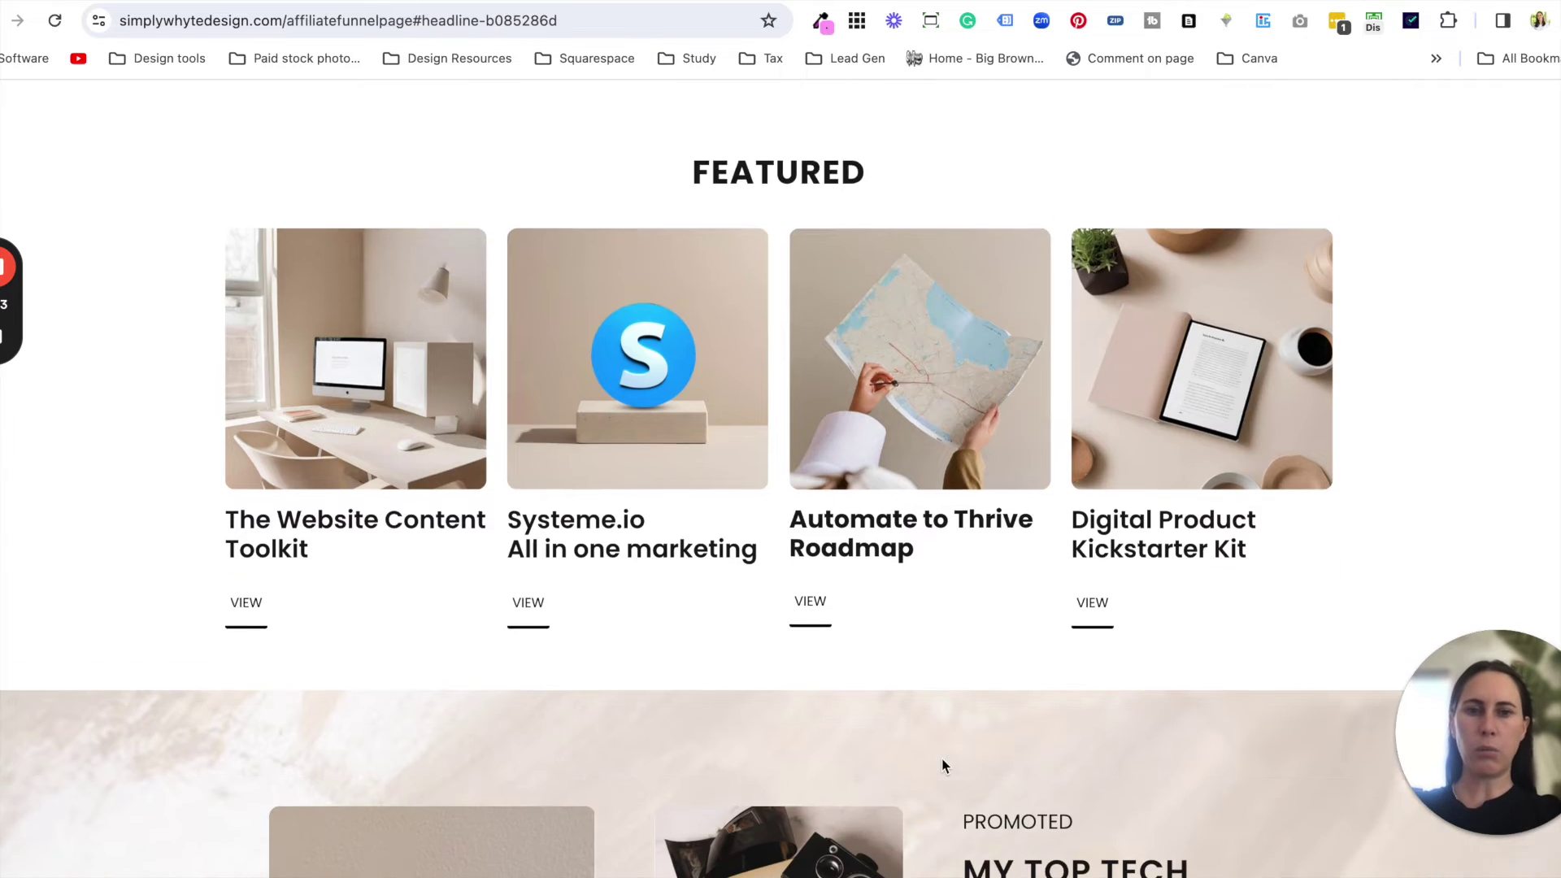
pyautogui.scroll(-3, 944, 764)
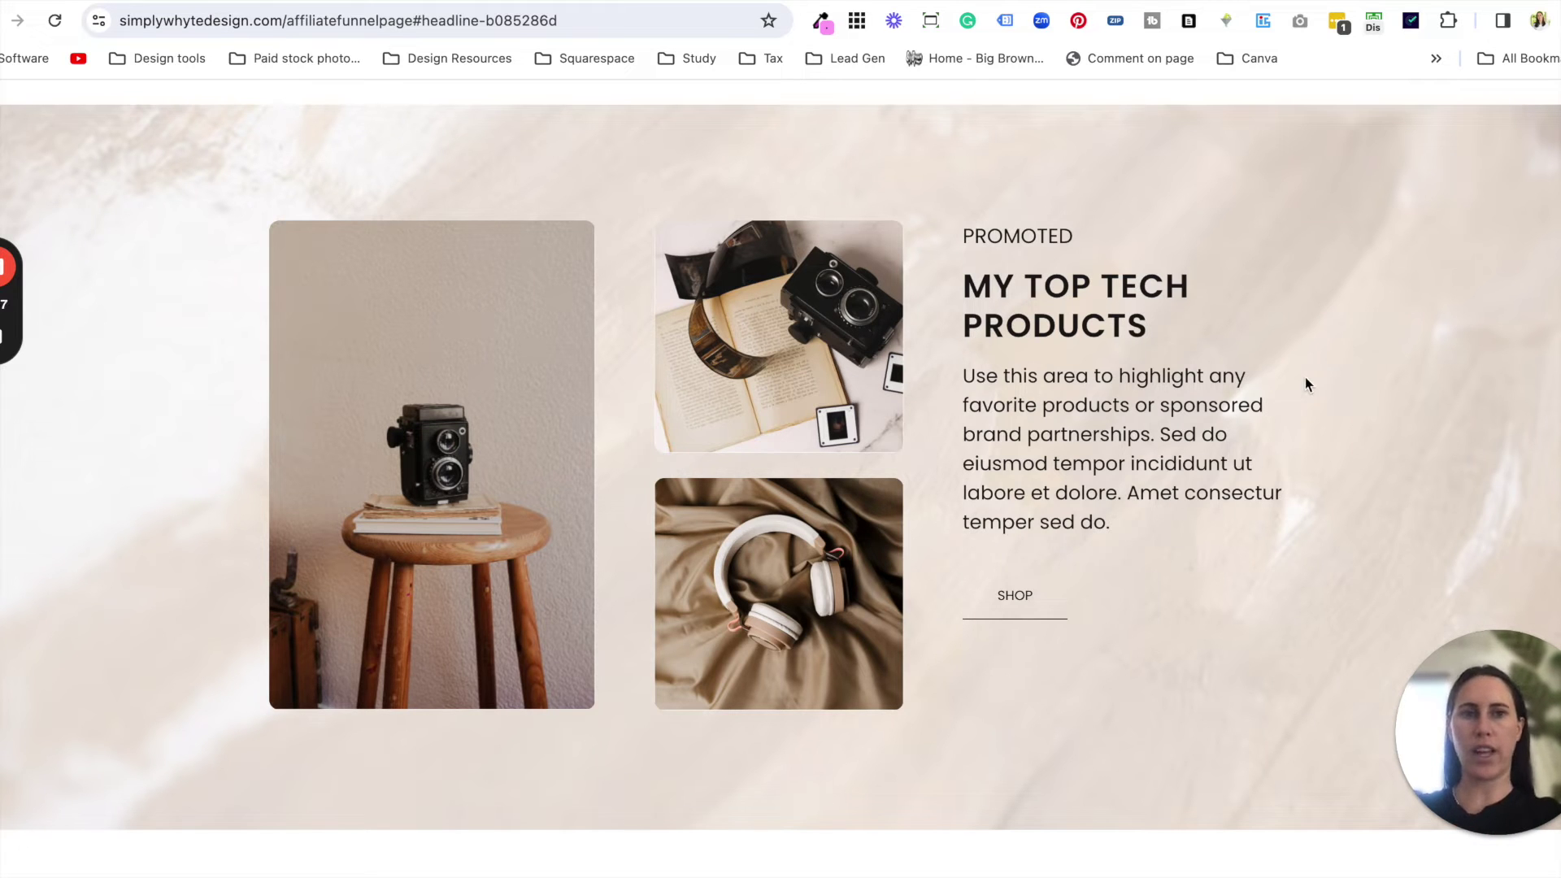
pyautogui.scroll(-7, 1164, 688)
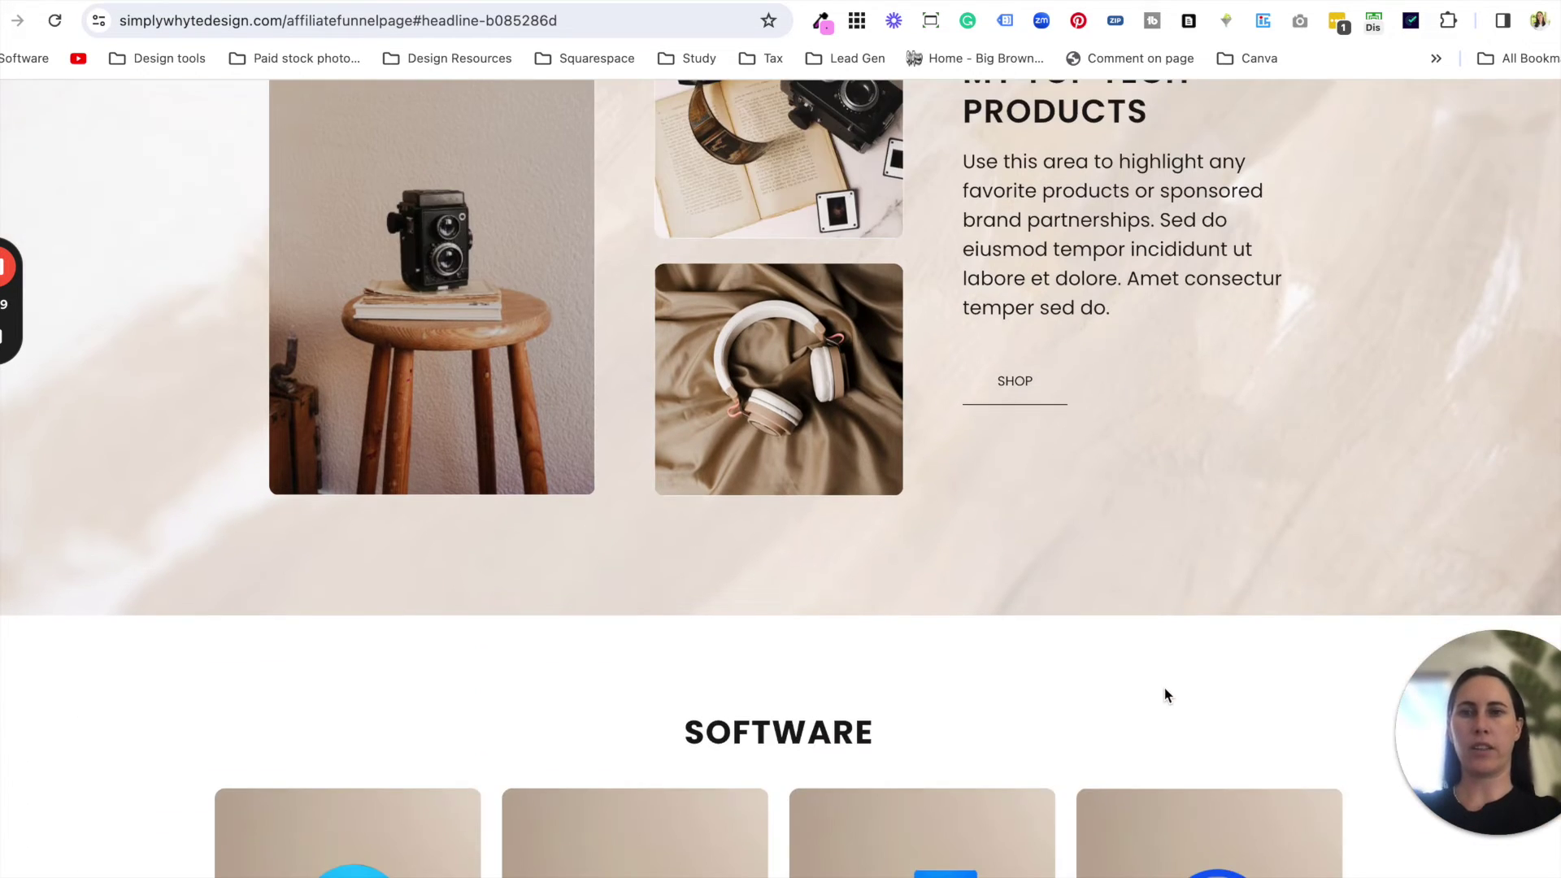
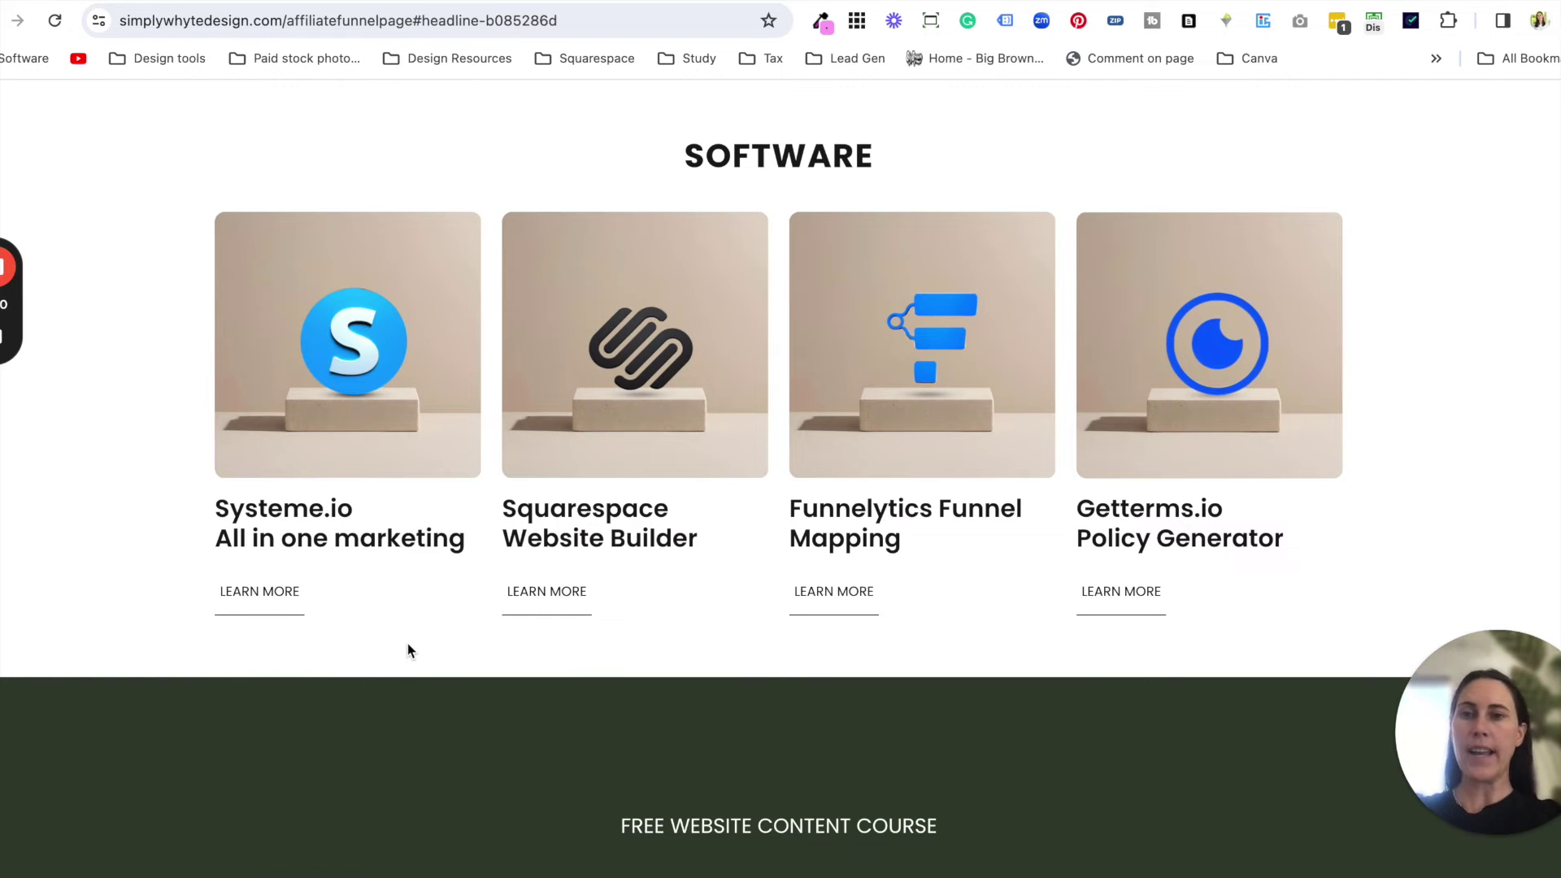
pyautogui.scroll(-7, 1155, 650)
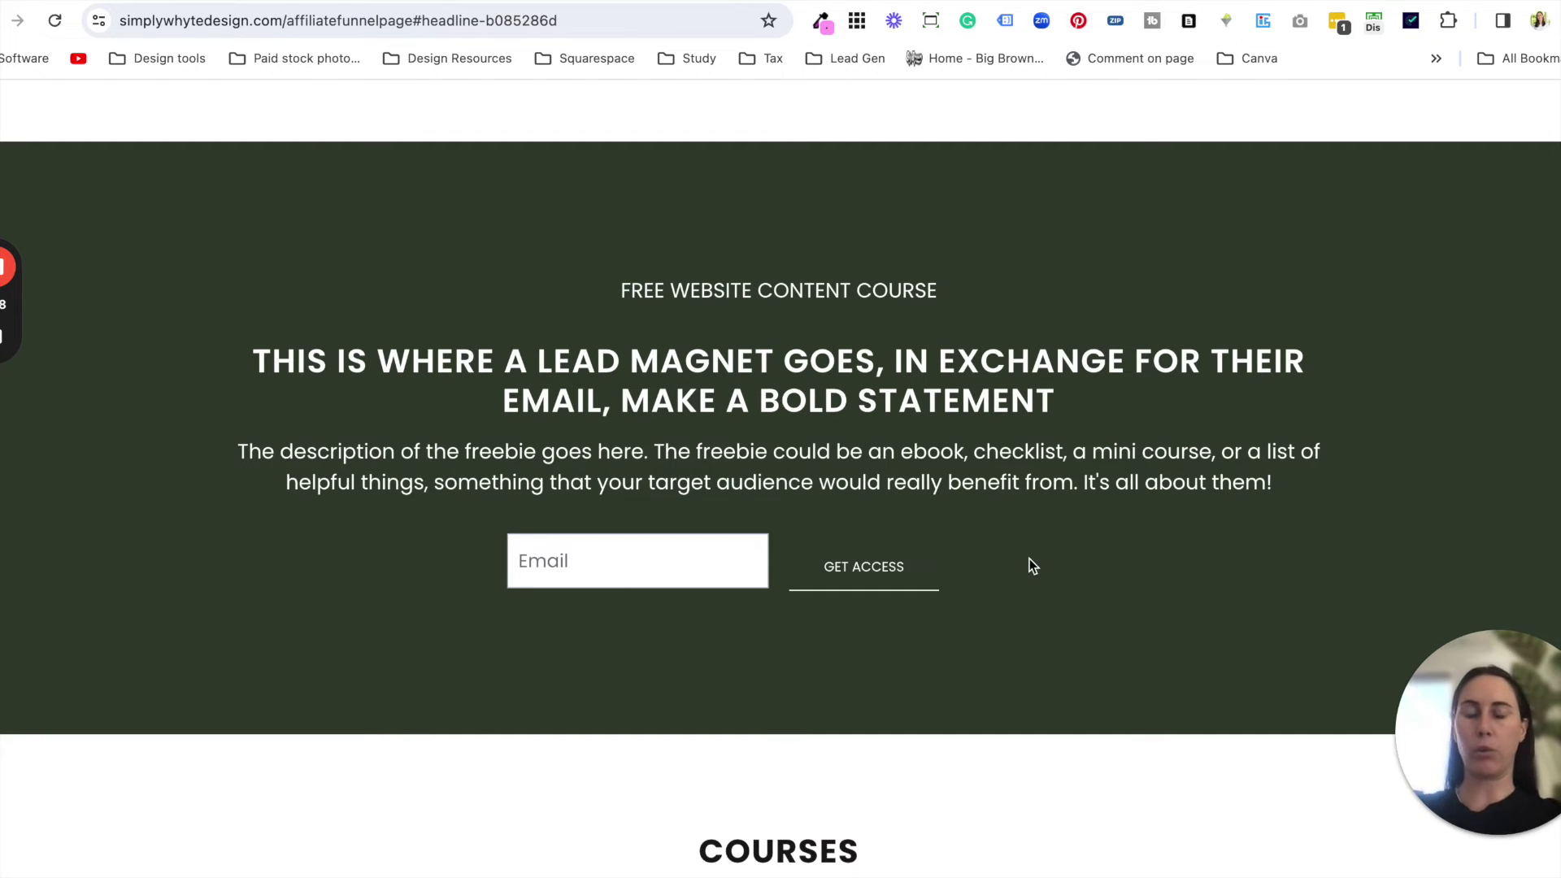
pyautogui.scroll(9, 1029, 558)
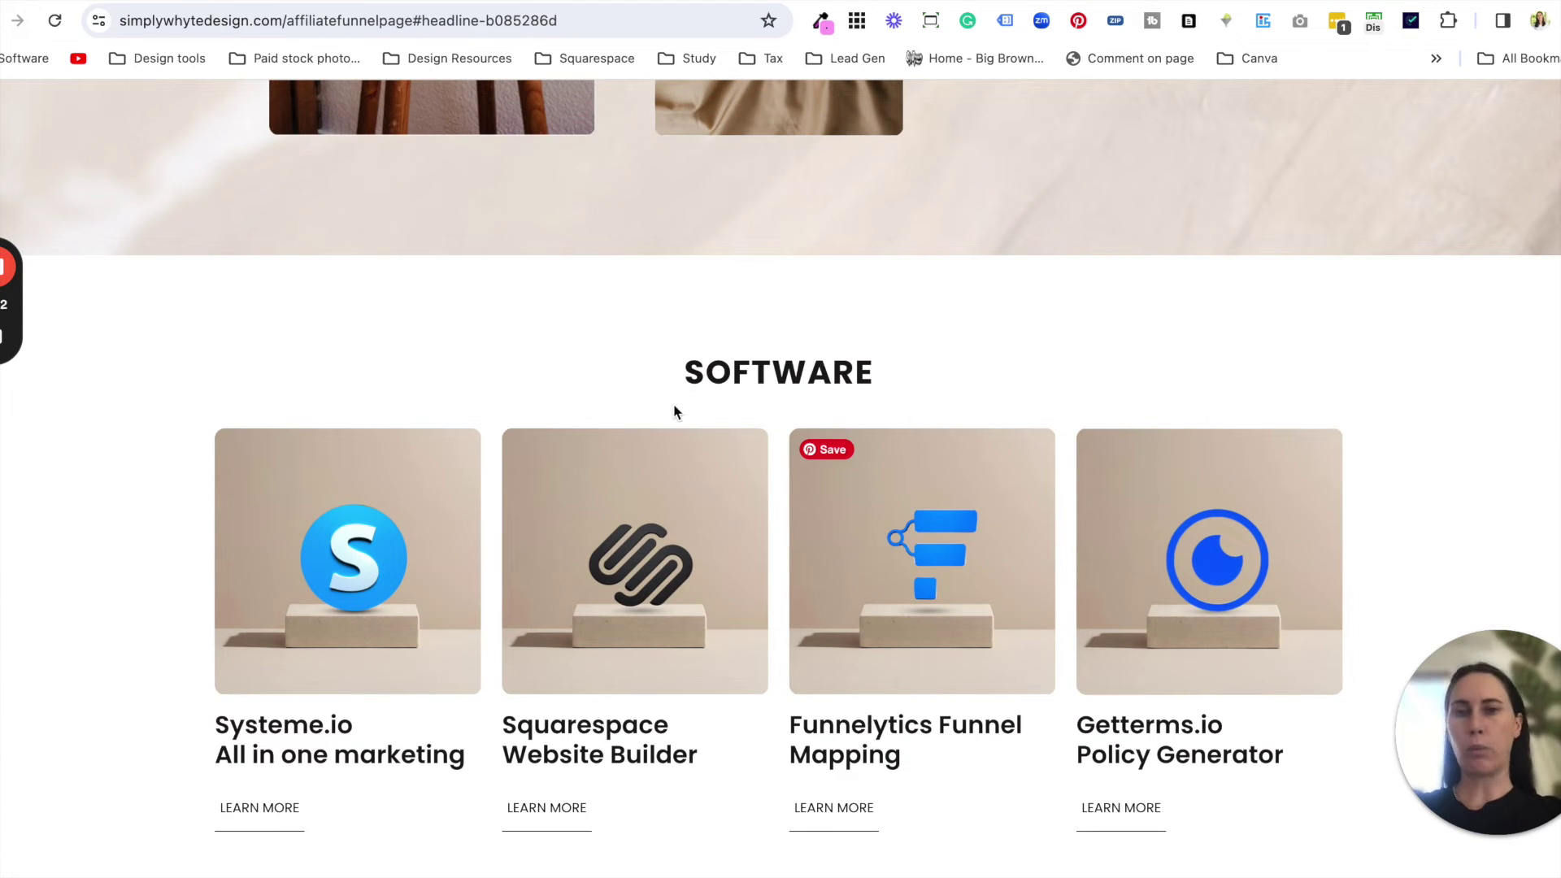
pyautogui.scroll(-3, 673, 410)
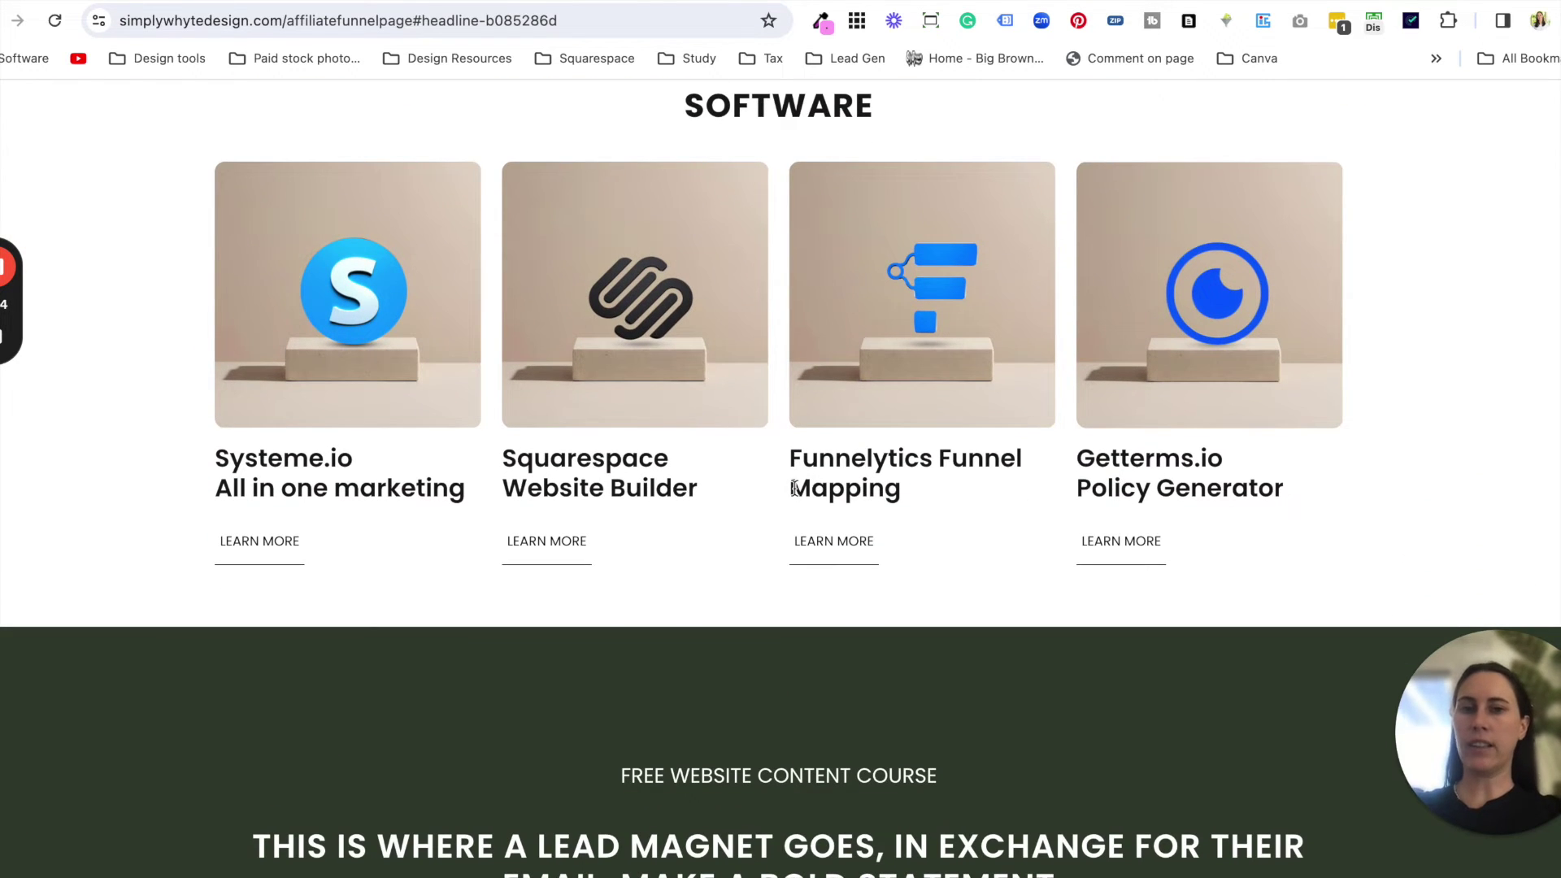
pyautogui.scroll(-5, 961, 616)
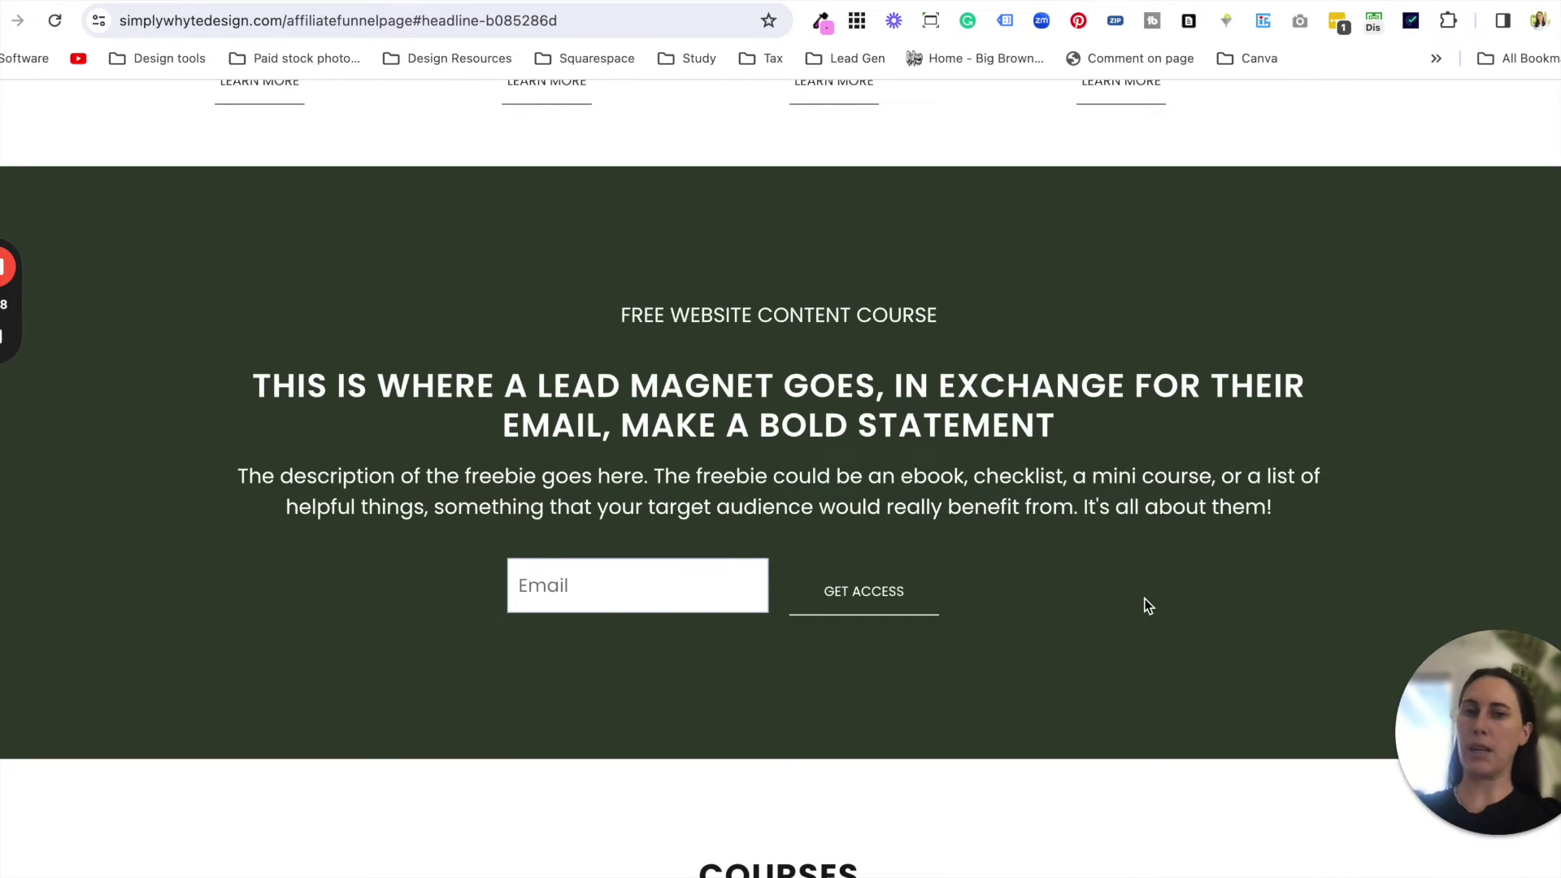
# Examine the Courses, promoted programme, Templates and Amazon Favourites sections of the live affiliate page
pyautogui.scroll(-6, 1145, 606)
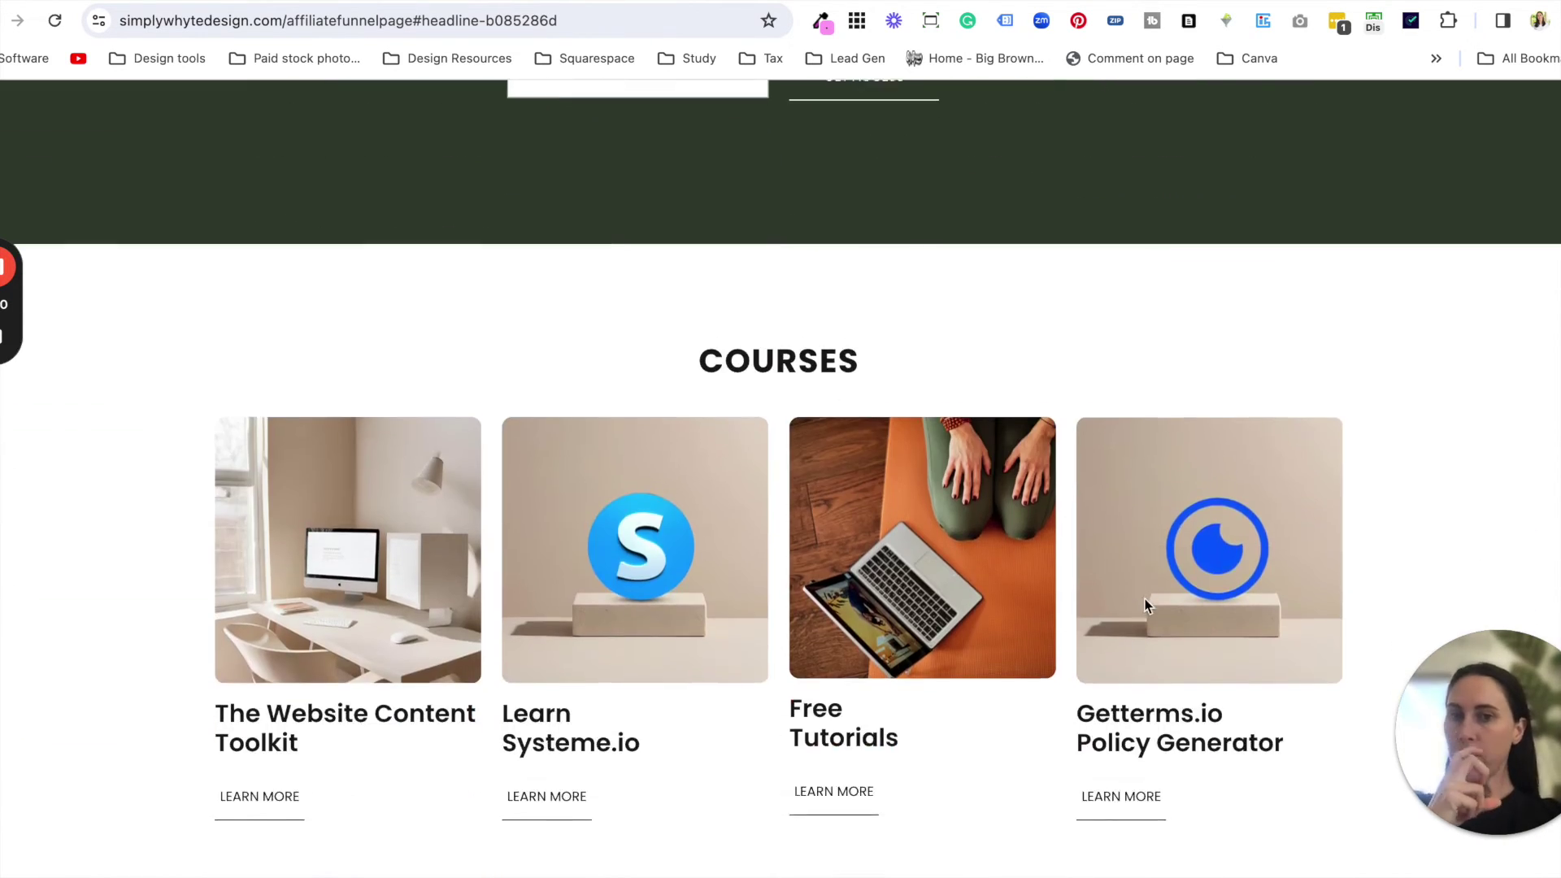
pyautogui.scroll(-2, 1000, 732)
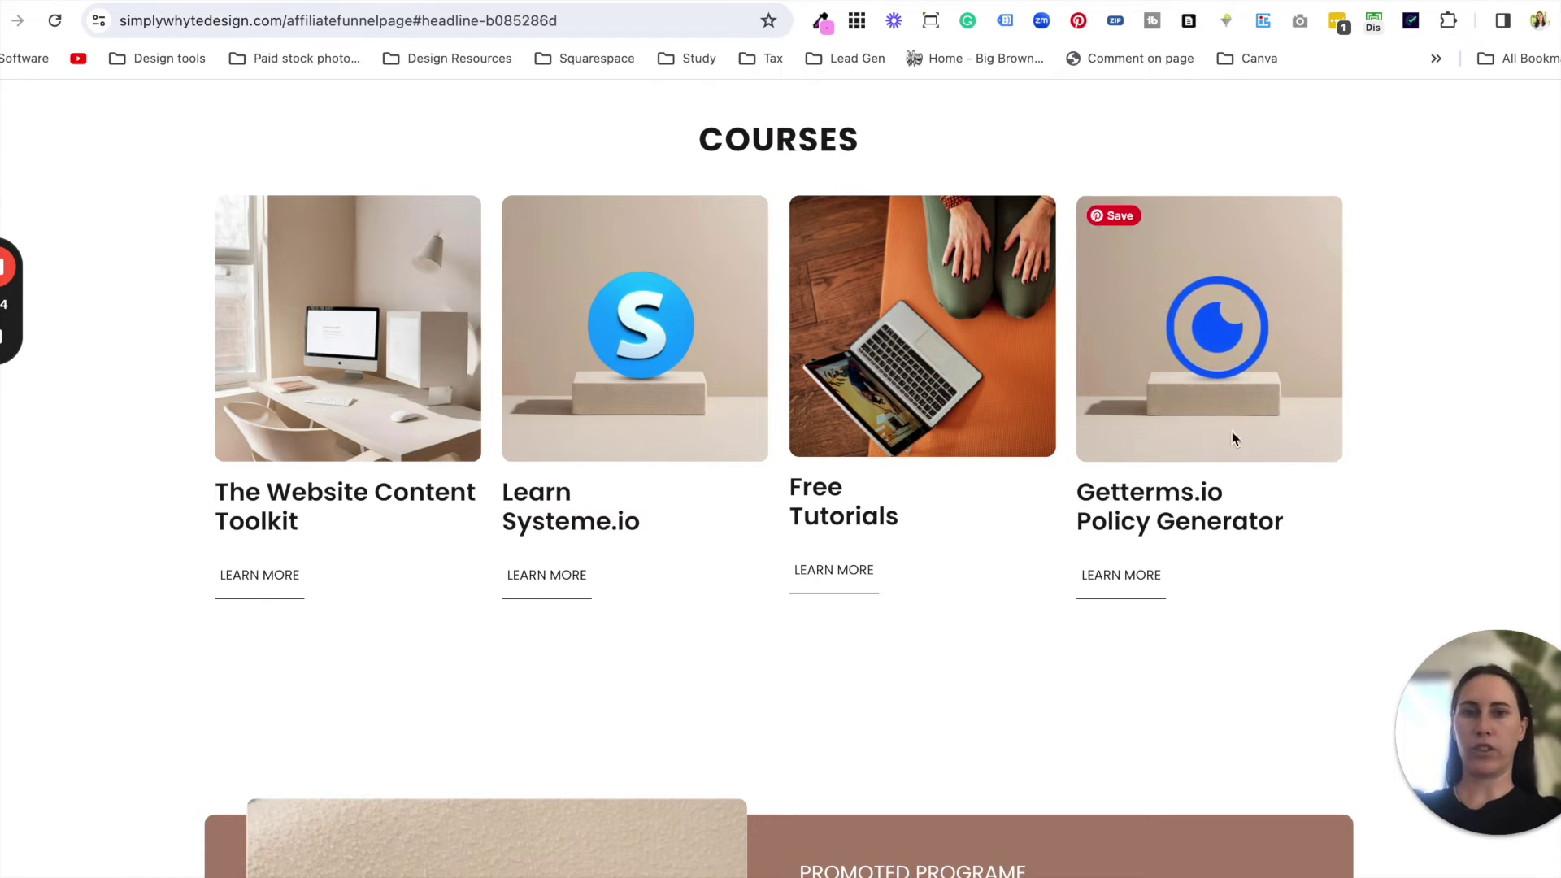
pyautogui.scroll(-7, 953, 643)
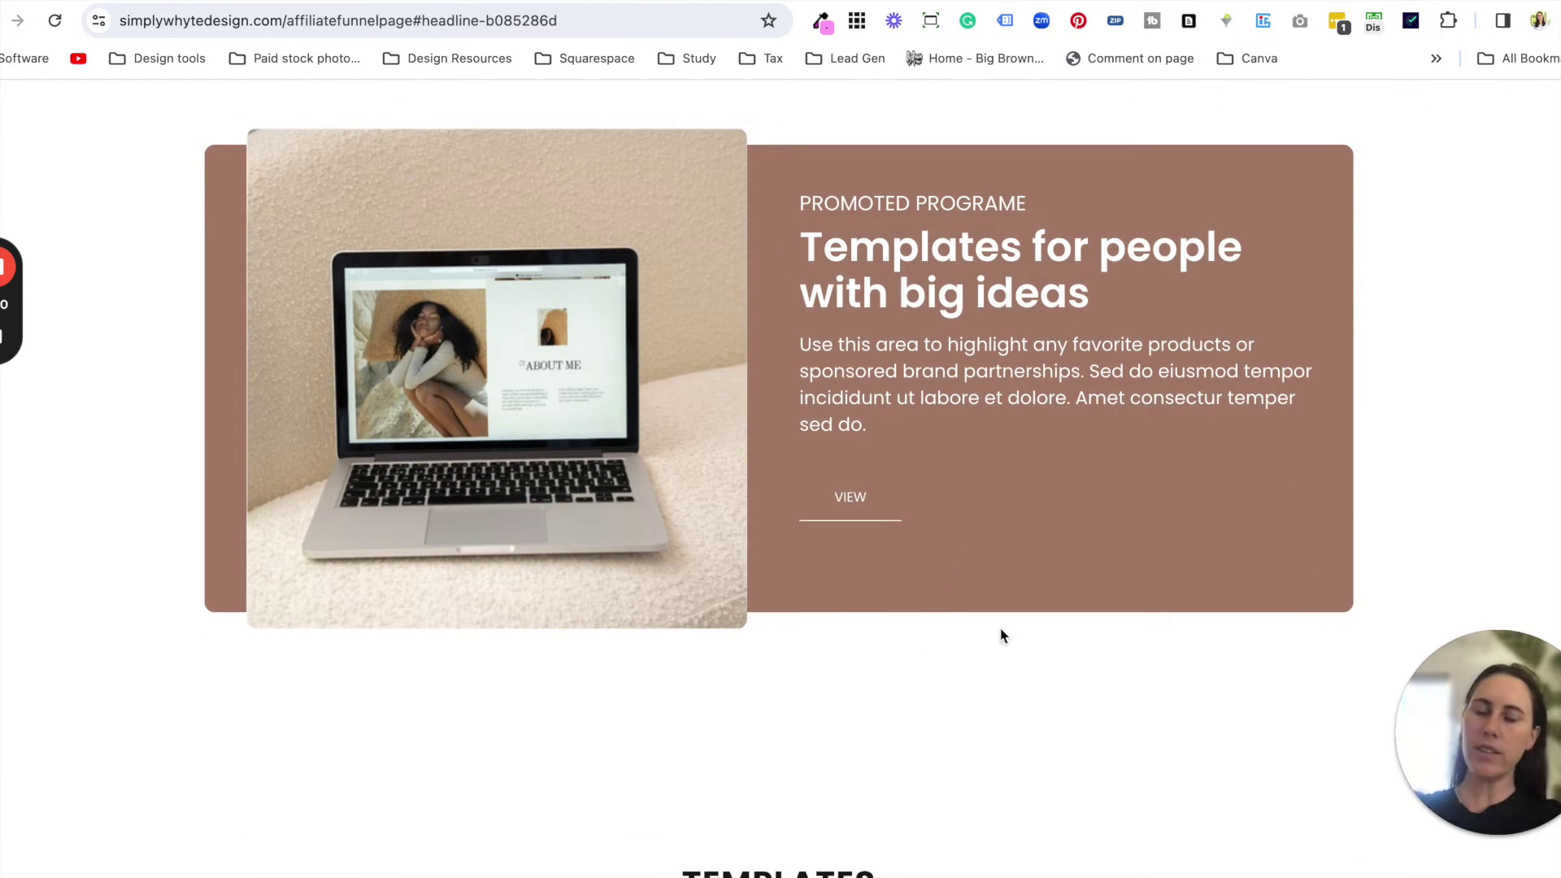
pyautogui.scroll(-1, 1111, 714)
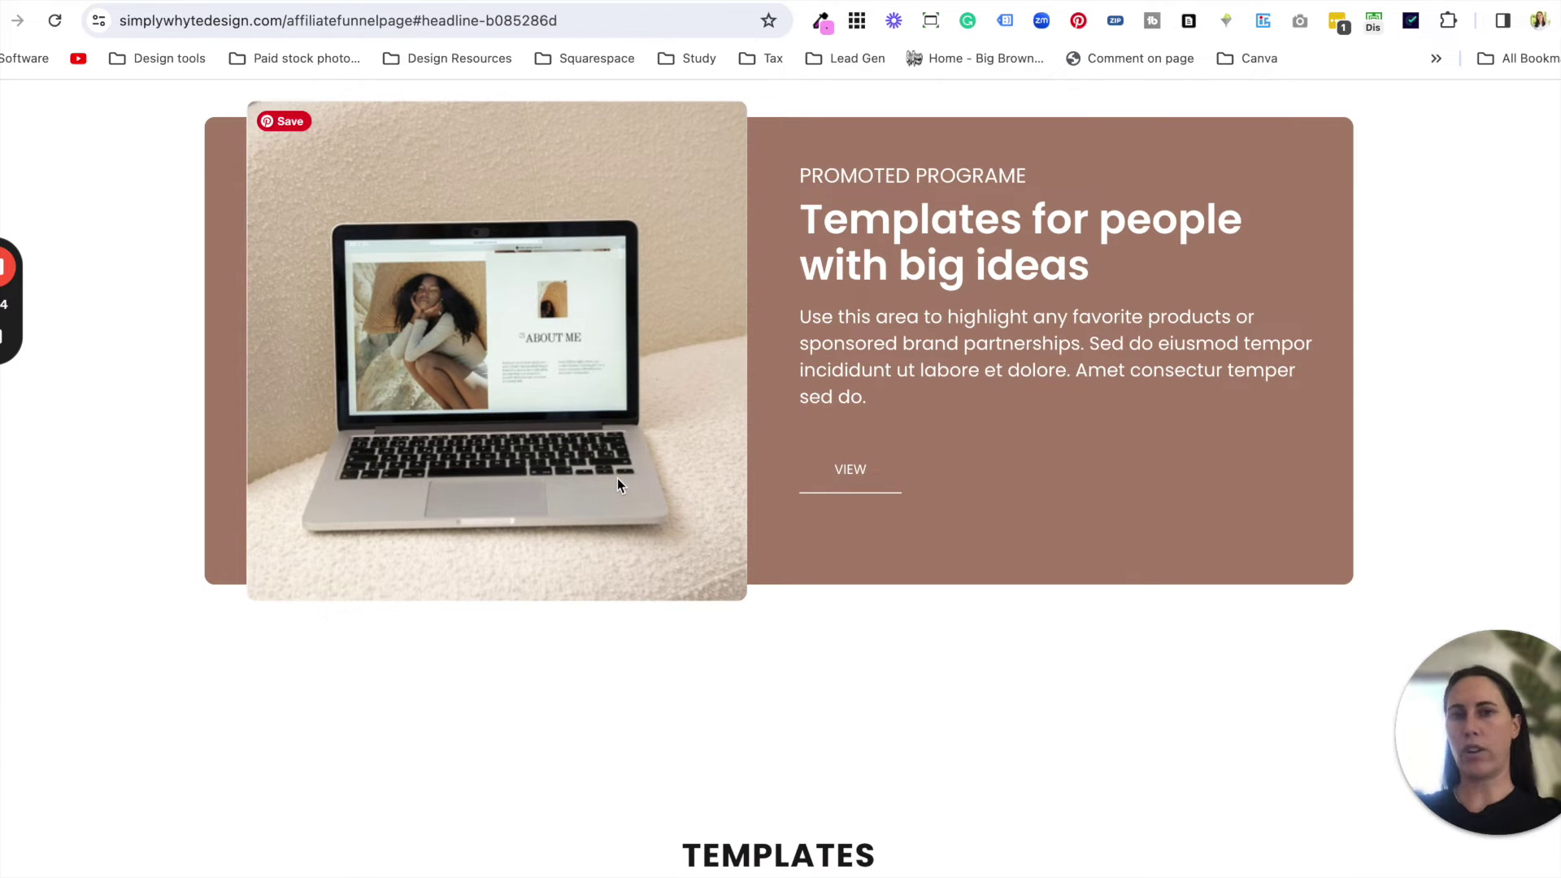
pyautogui.scroll(-8, 1006, 583)
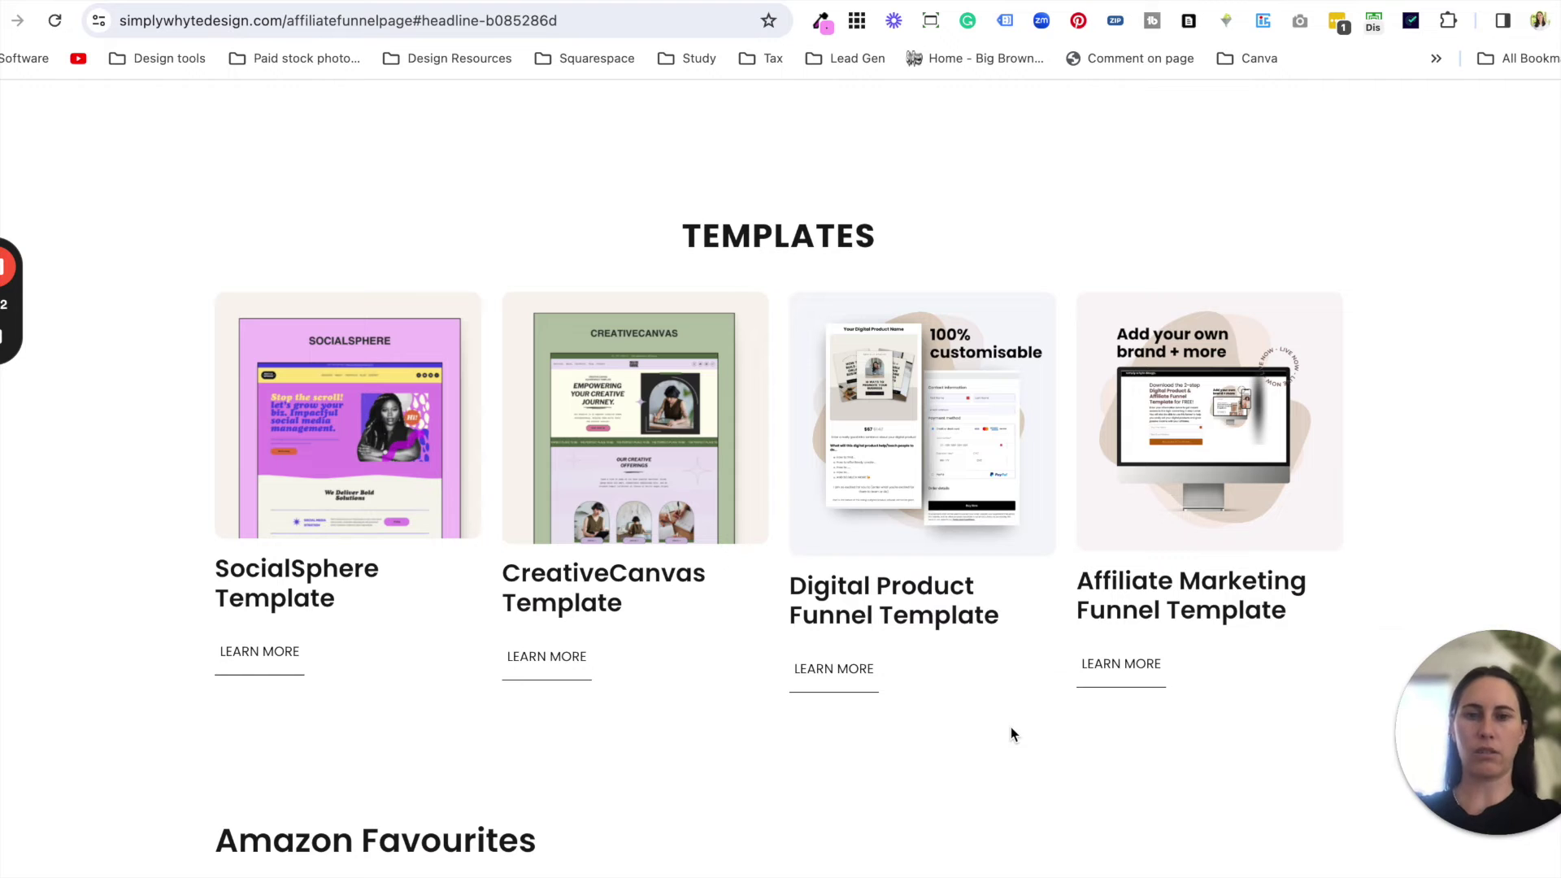
pyautogui.scroll(-2, 1011, 727)
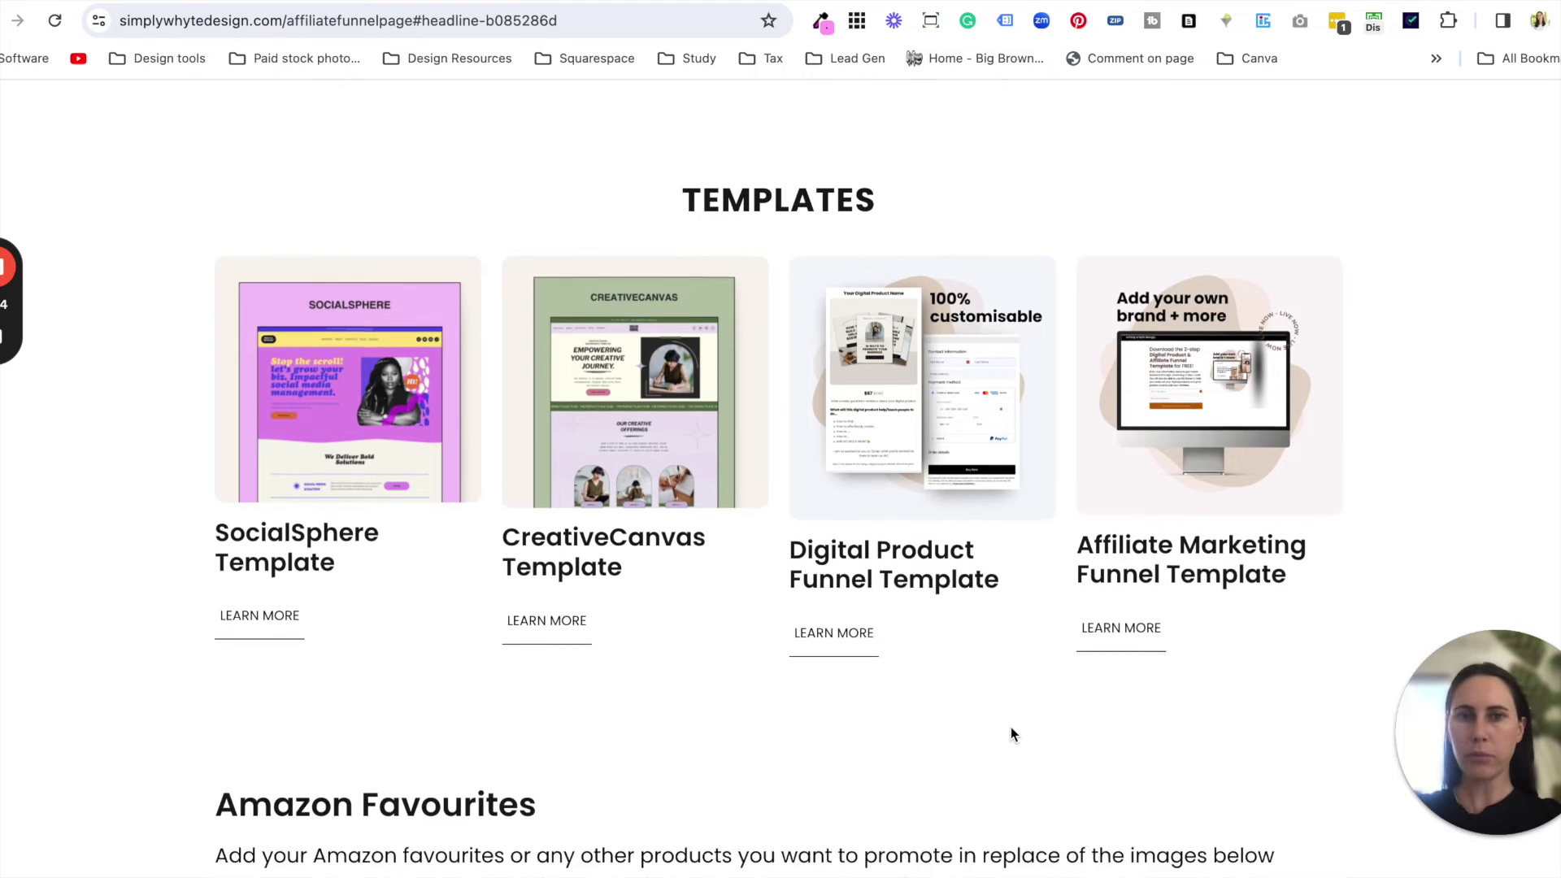
pyautogui.scroll(-4, 1065, 669)
pyautogui.scroll(-4, 1066, 668)
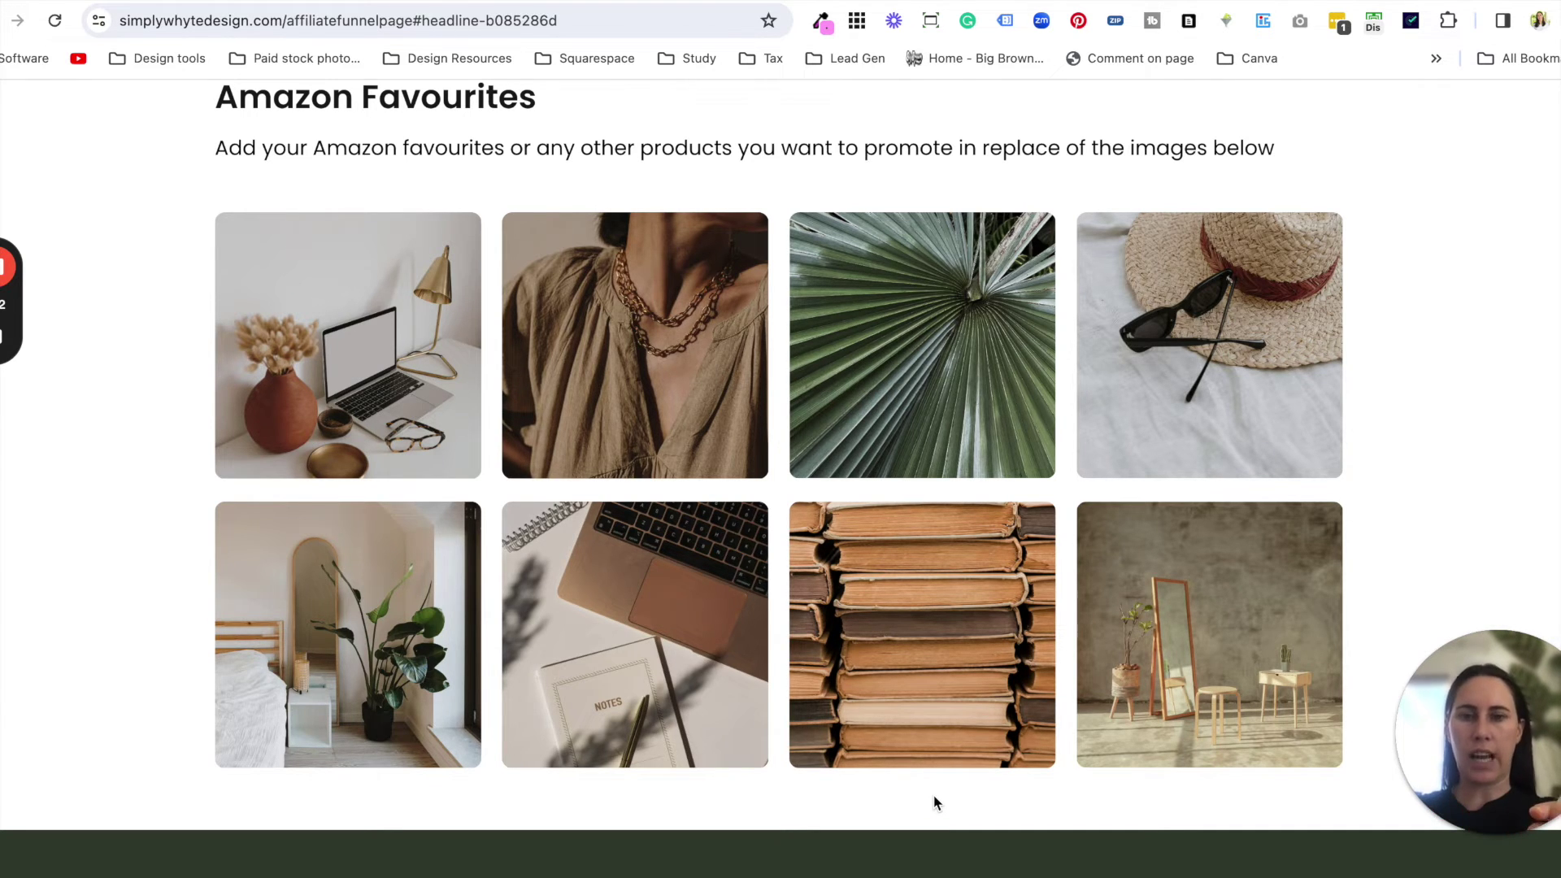
# Examine the closing lead magnet sign-up section and the footer with its social links and affiliate disclosure
pyautogui.scroll(-6, 934, 804)
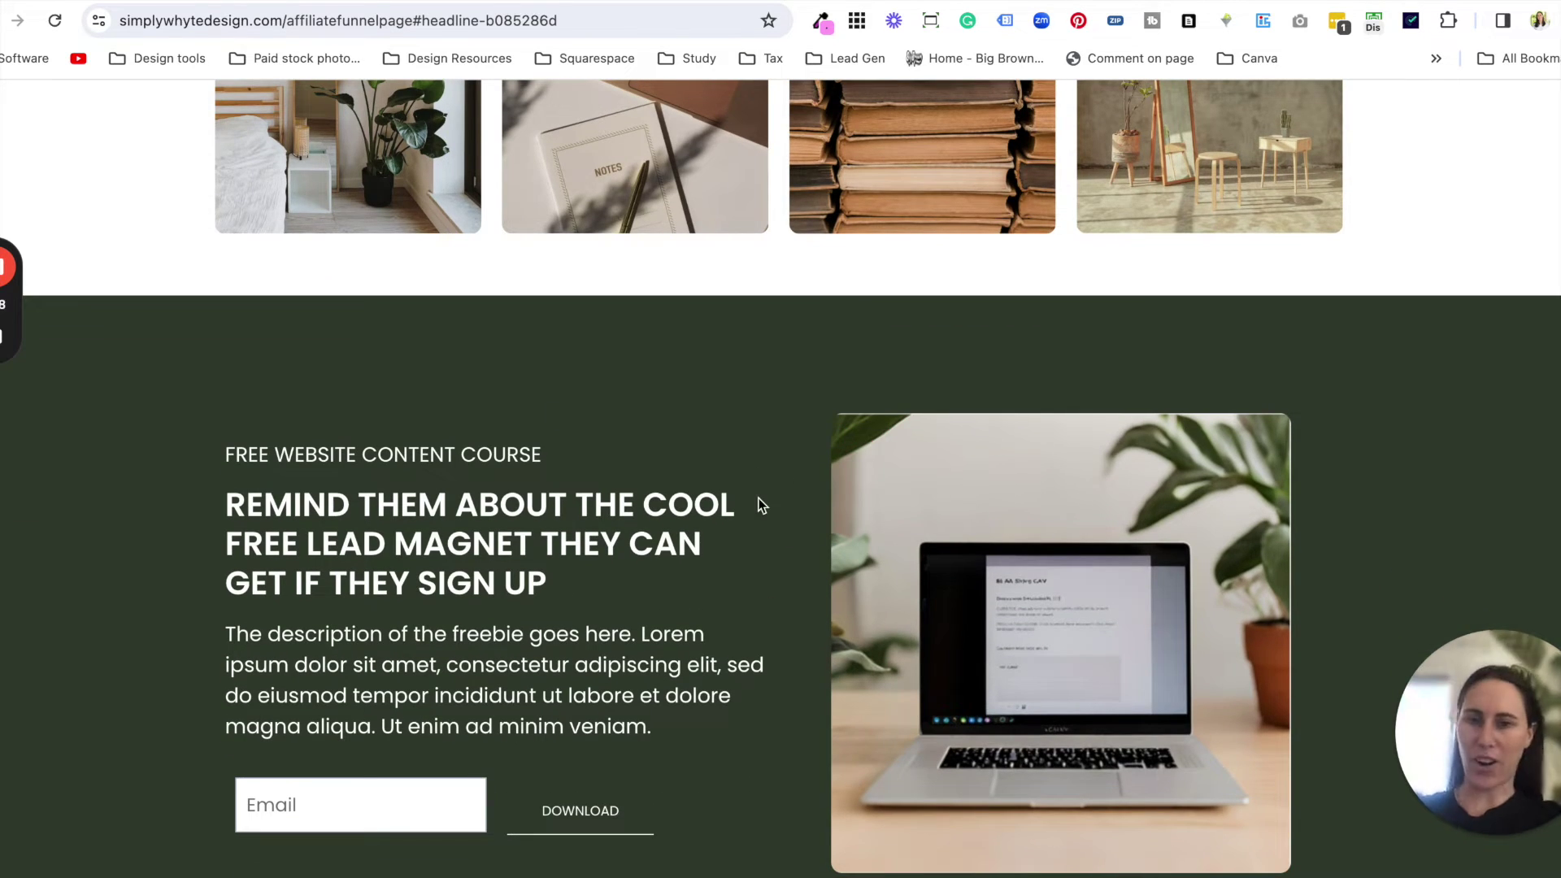
pyautogui.scroll(-2, 760, 500)
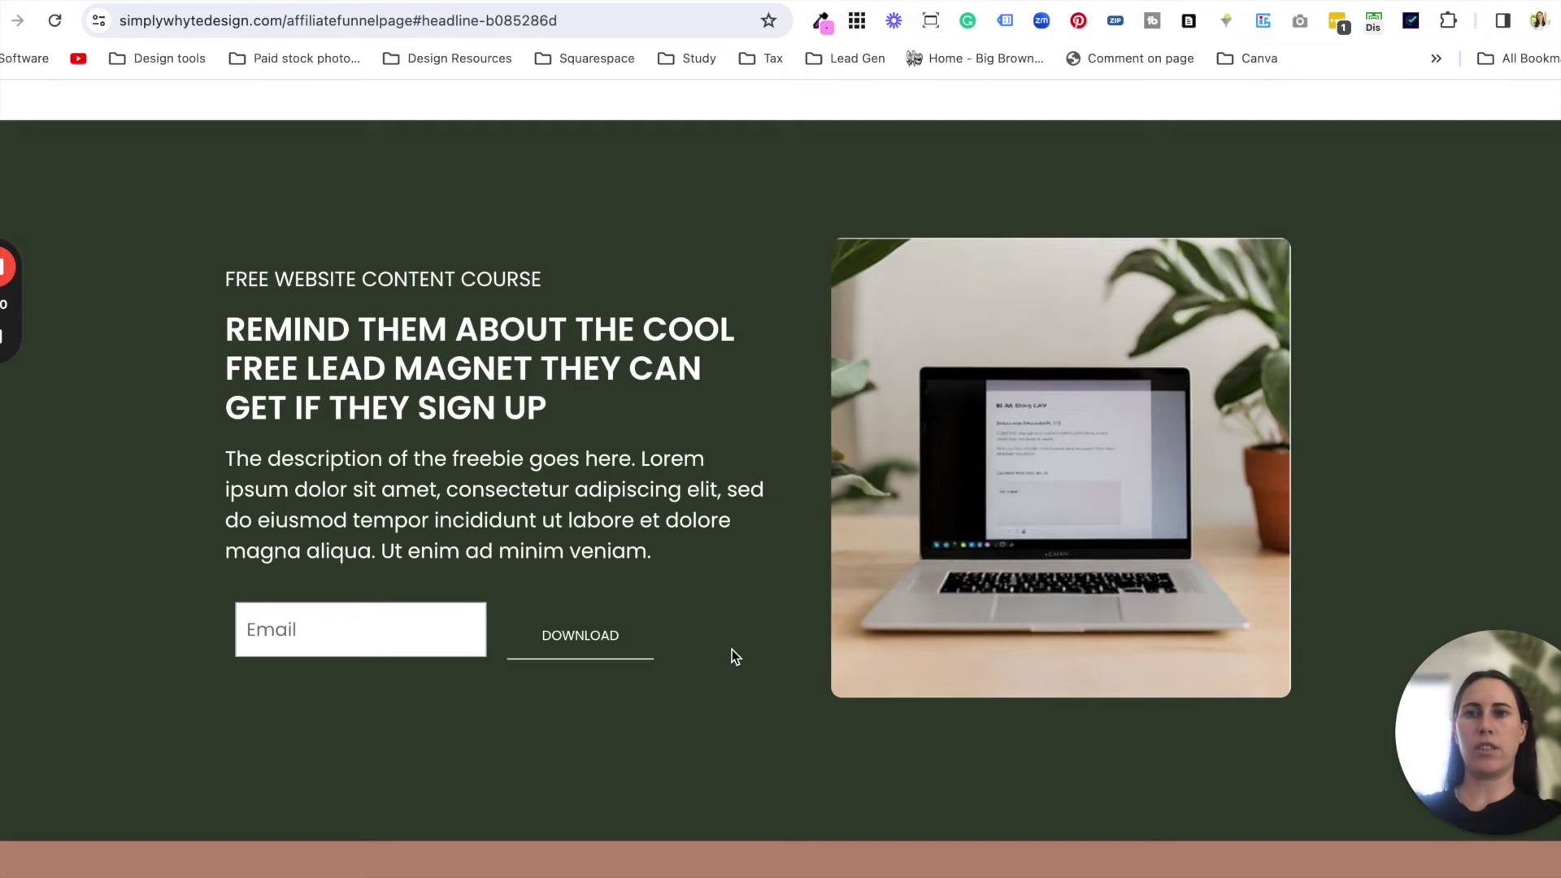
pyautogui.scroll(6, 732, 657)
pyautogui.scroll(-10, 731, 657)
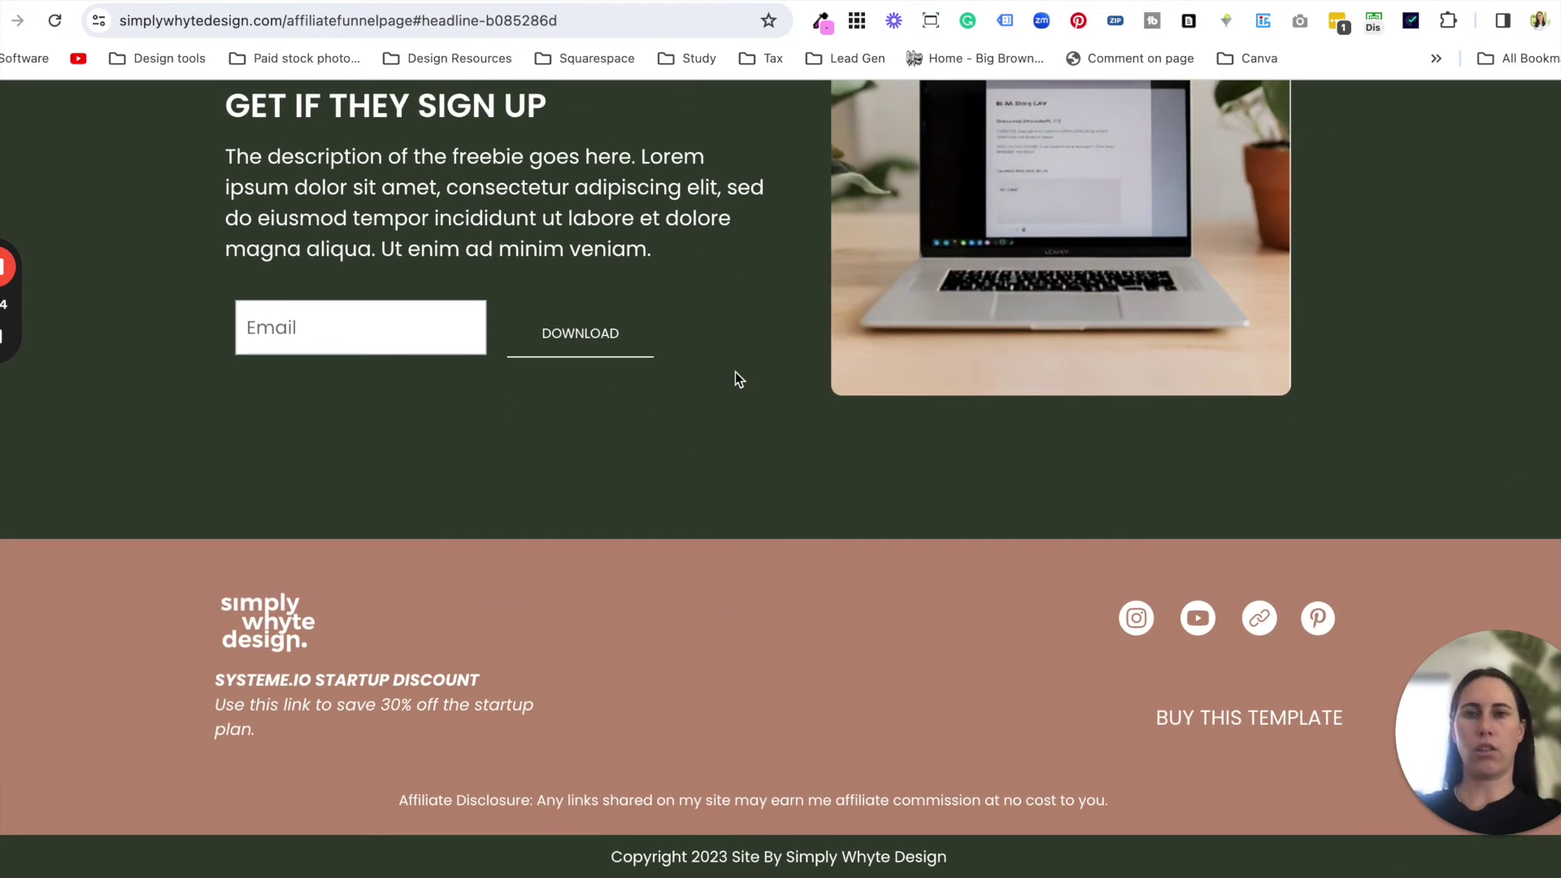
pyautogui.scroll(1, 735, 379)
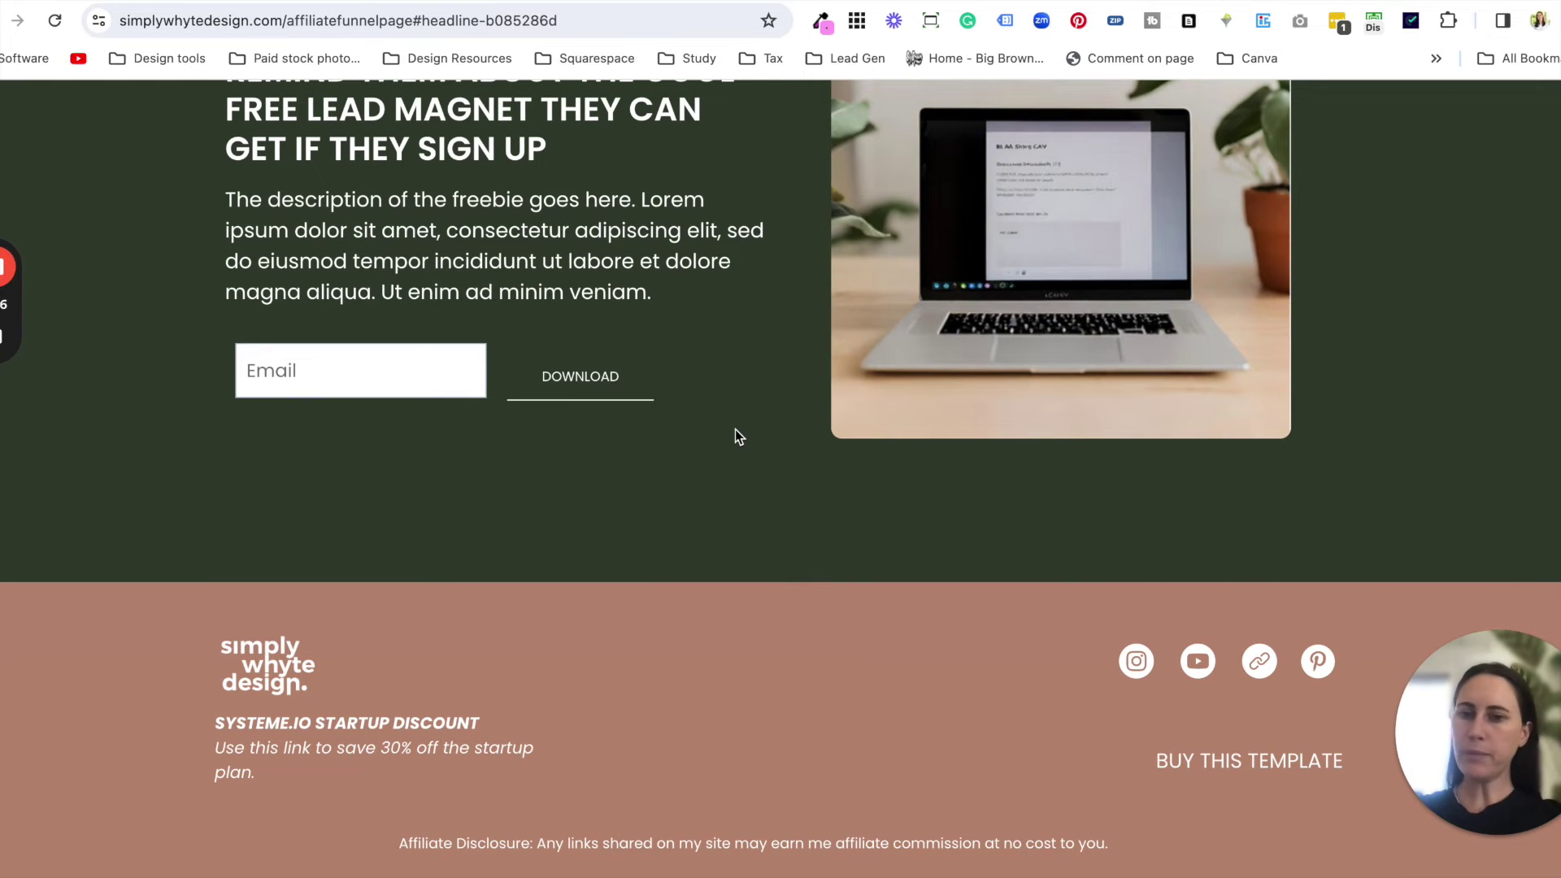
pyautogui.scroll(1, 735, 436)
pyautogui.scroll(-2, 706, 593)
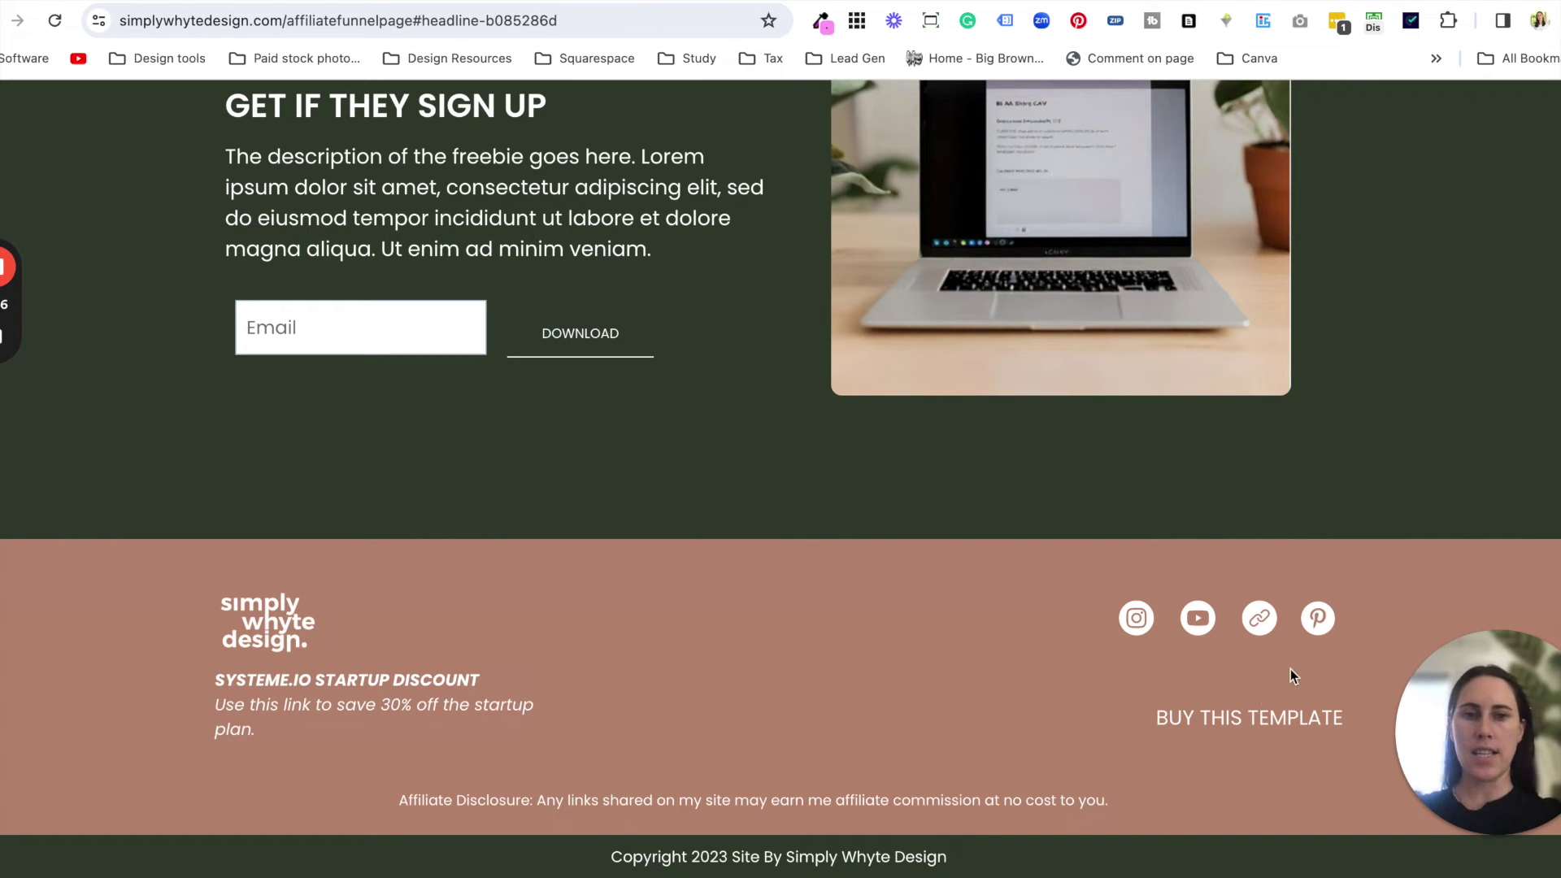
pyautogui.scroll(2, 1019, 641)
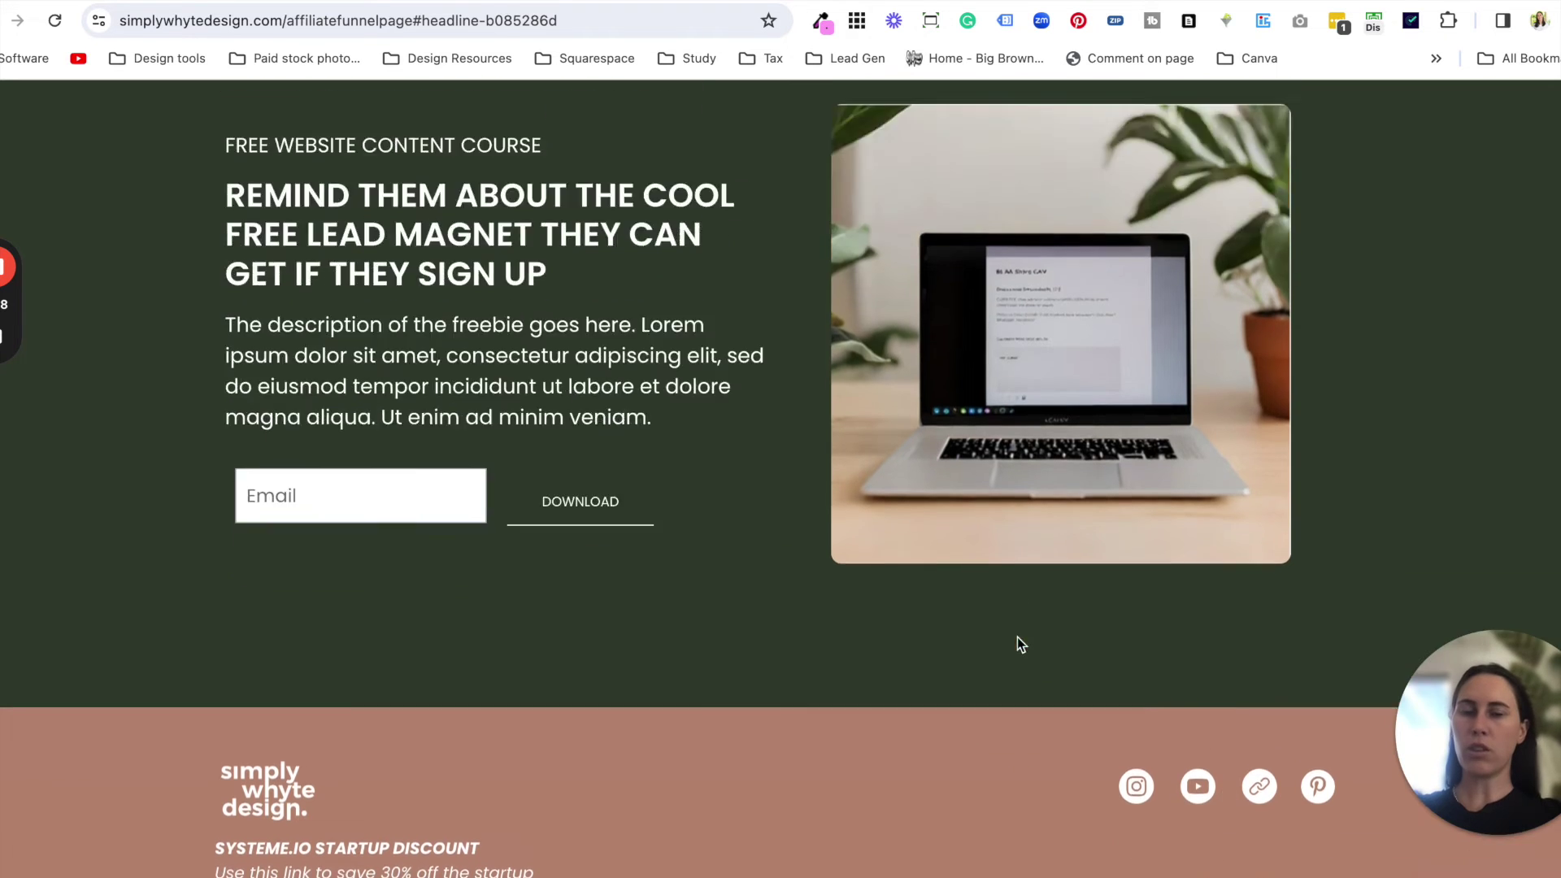
# Go back to the start of the live page and review the hero banner, category links and Featured products
pyautogui.scroll(20, 1017, 637)
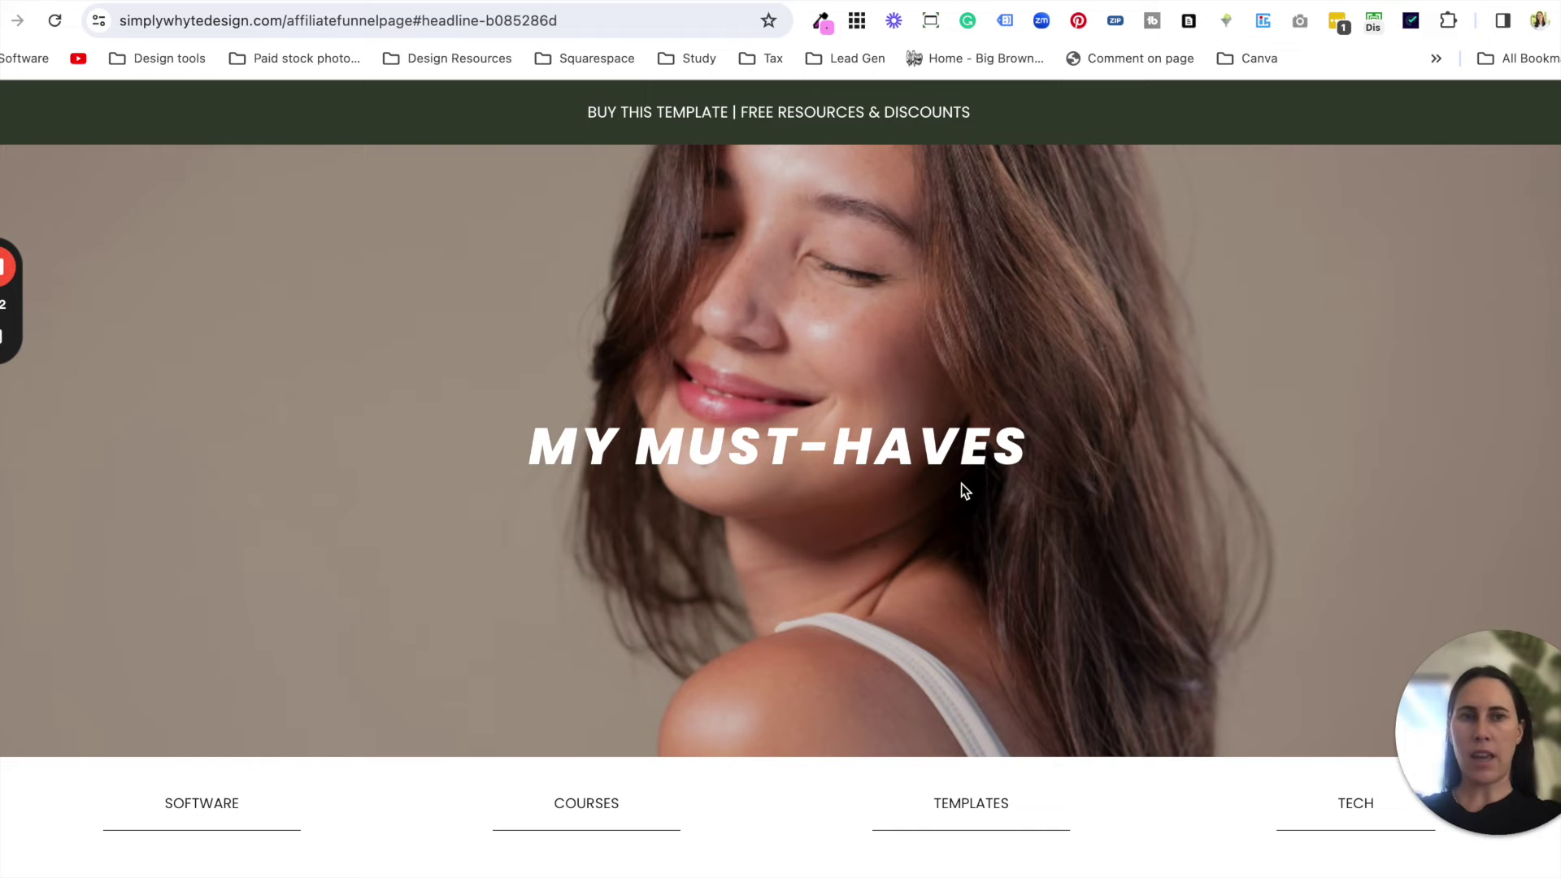
pyautogui.scroll(-1, 965, 491)
pyautogui.scroll(-1, 1109, 561)
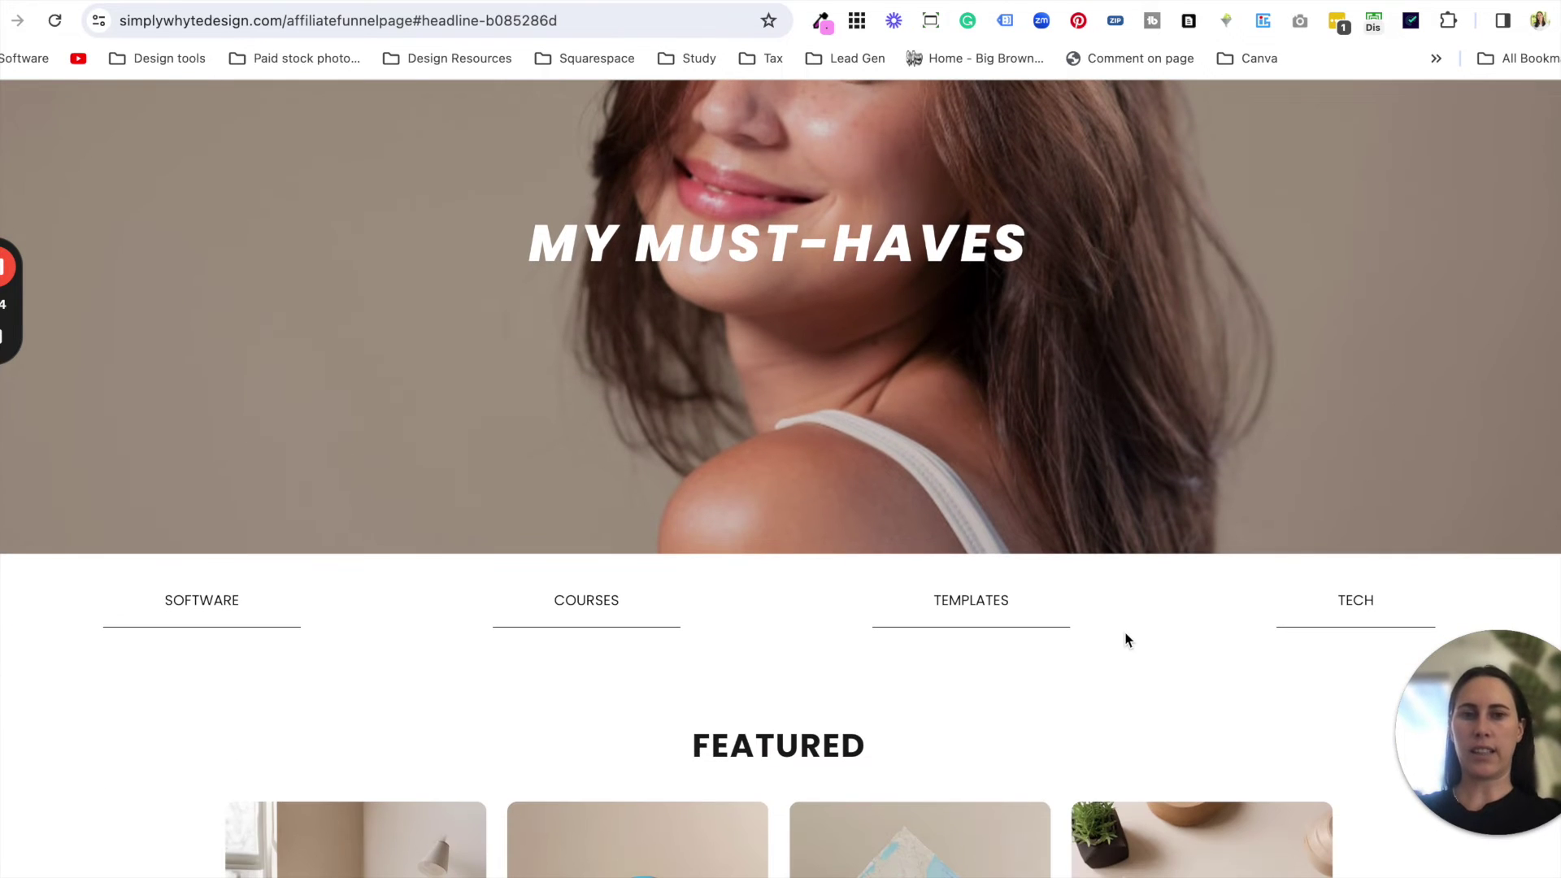
pyautogui.scroll(-4, 1127, 640)
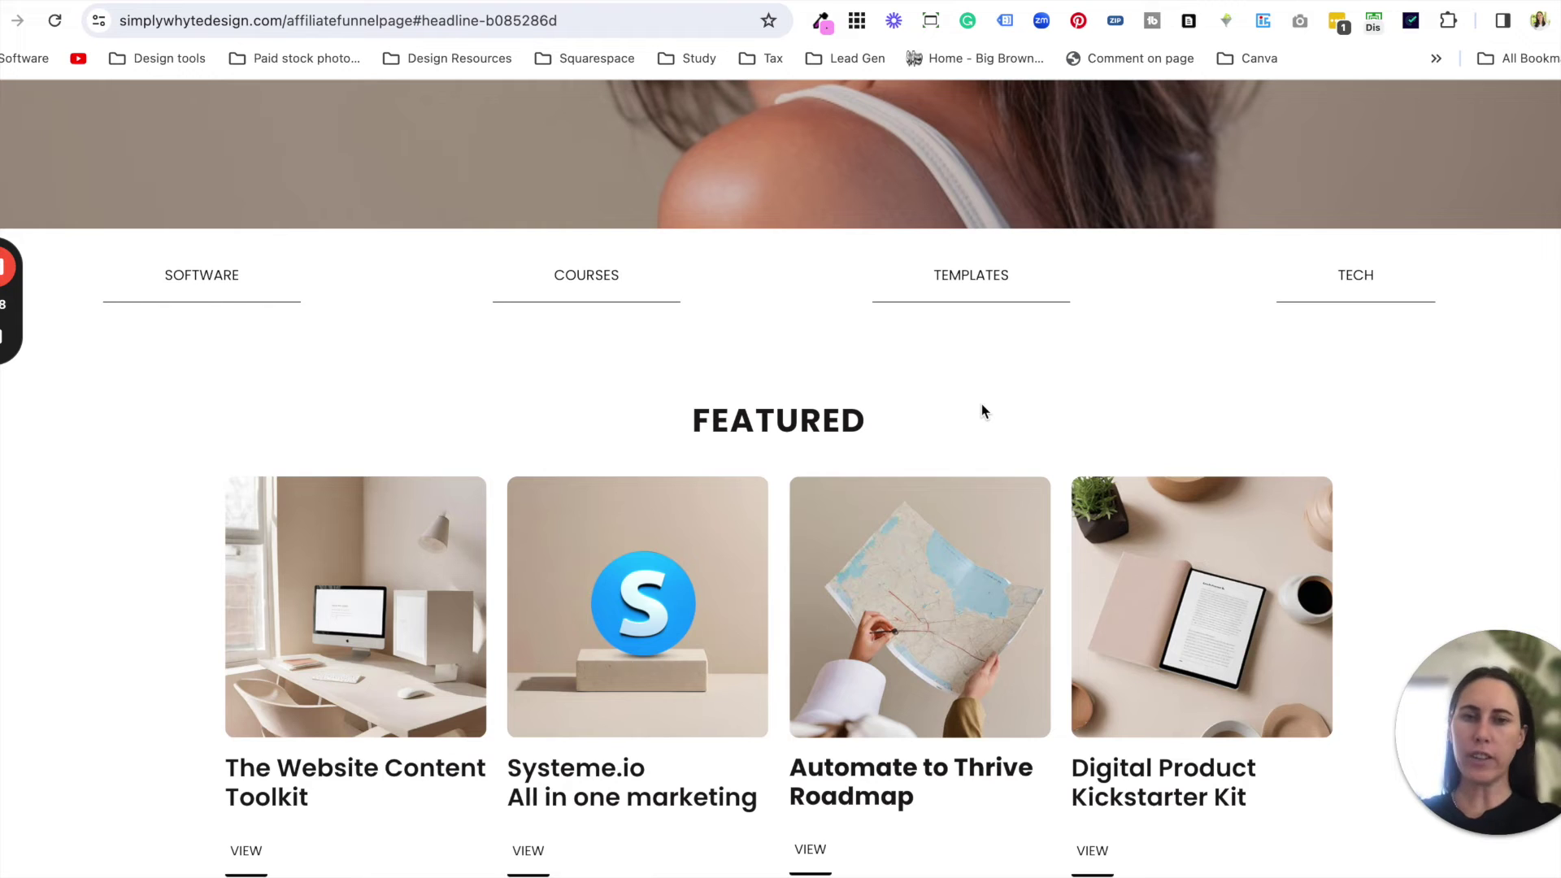
pyautogui.scroll(-1, 983, 411)
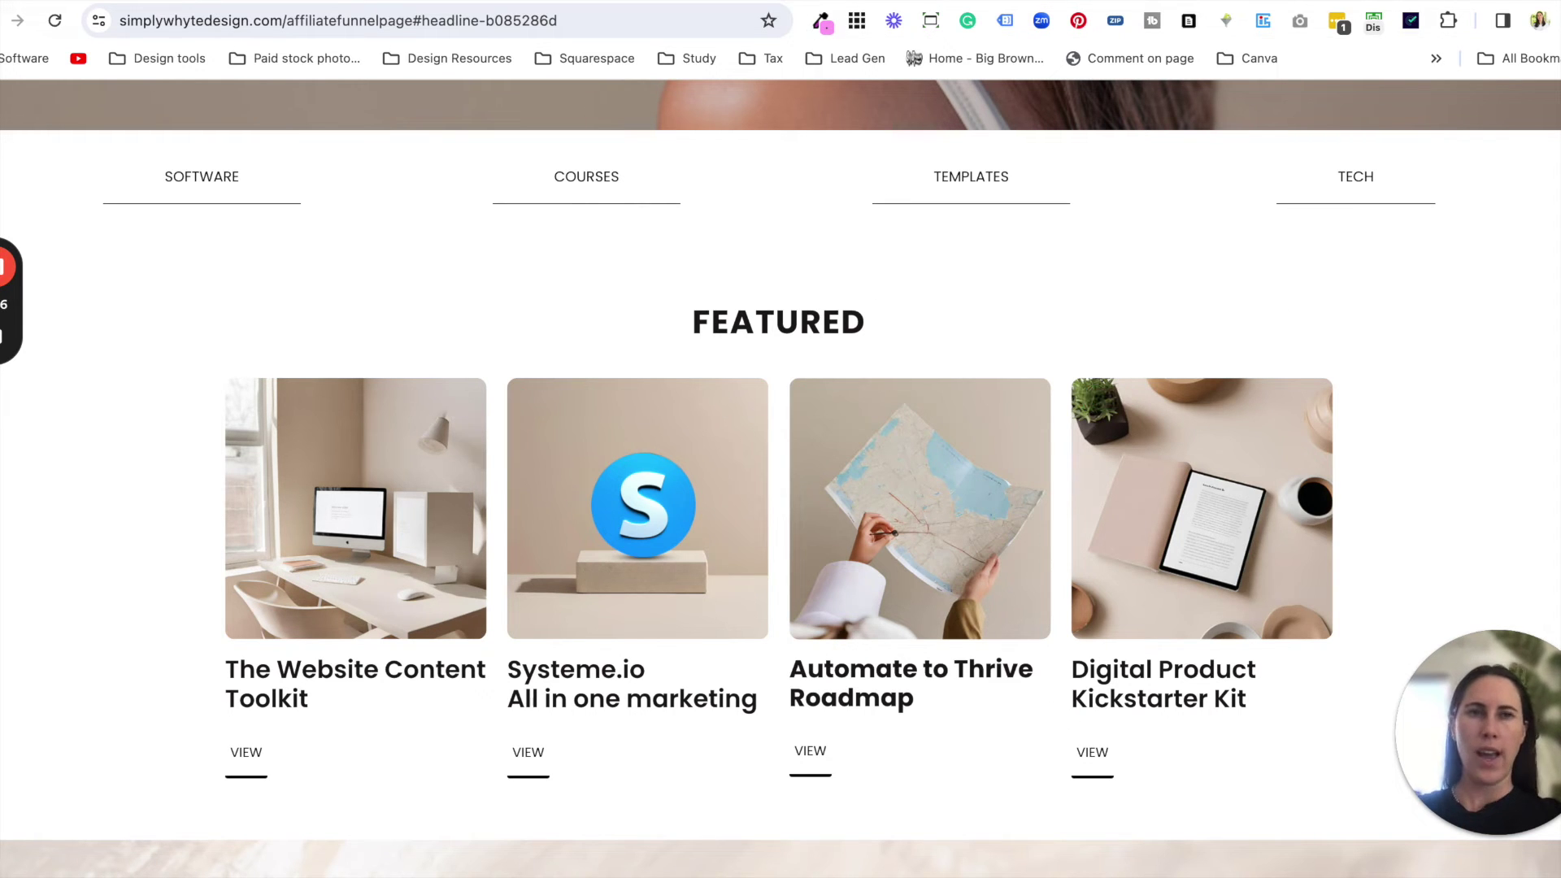
# Switch to the systeme.io funnel dashboard, open the Affiliate Funnel Page Template for editing and display its page-wide settings
pyautogui.click(1179, 2)
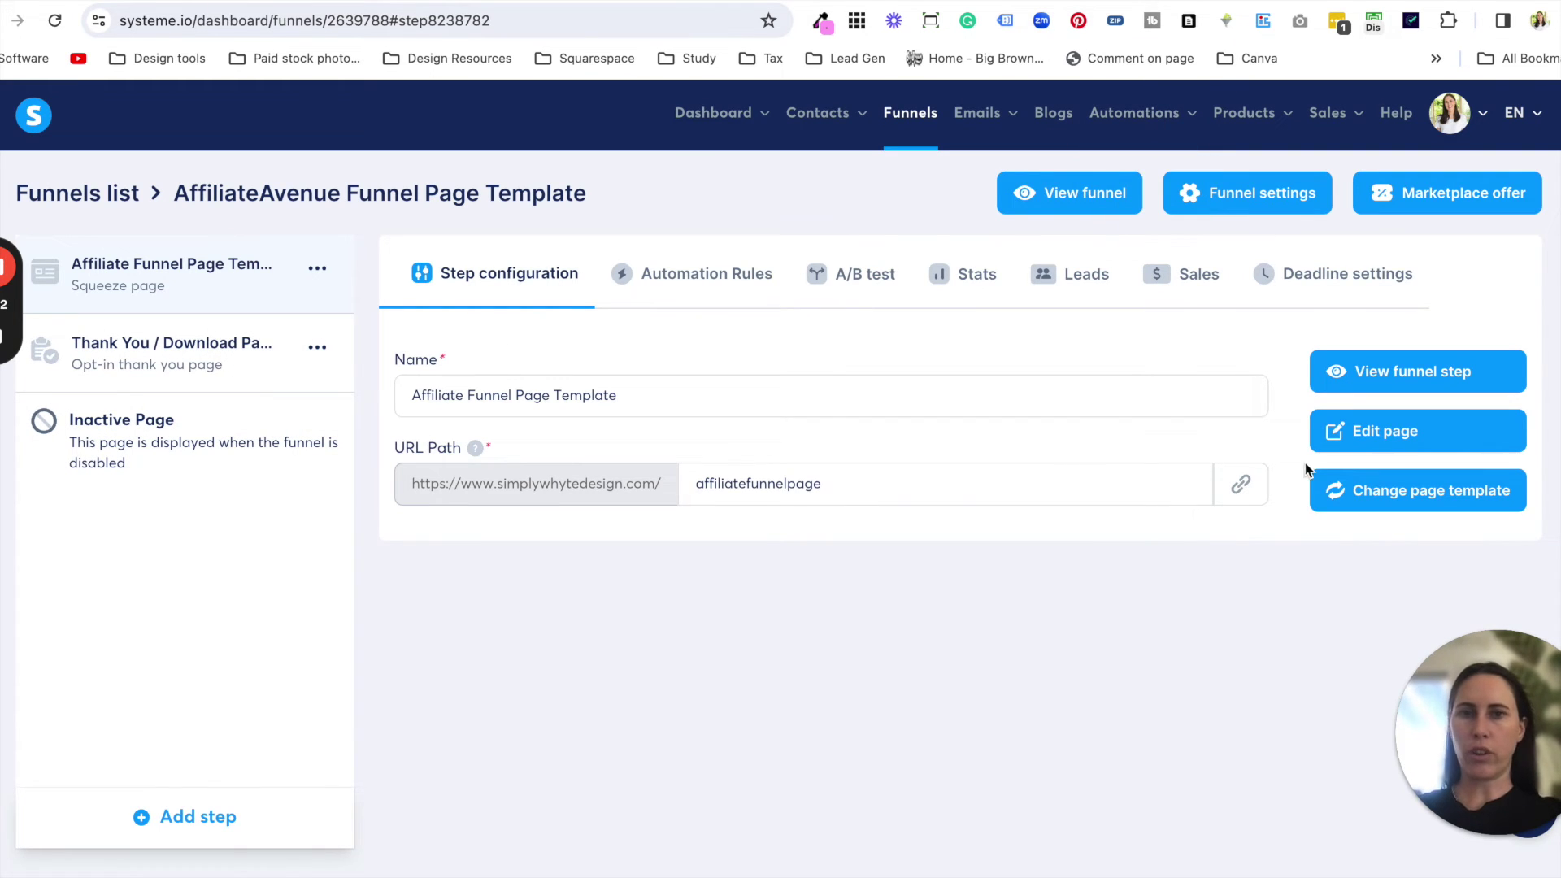
pyautogui.click(1367, 429)
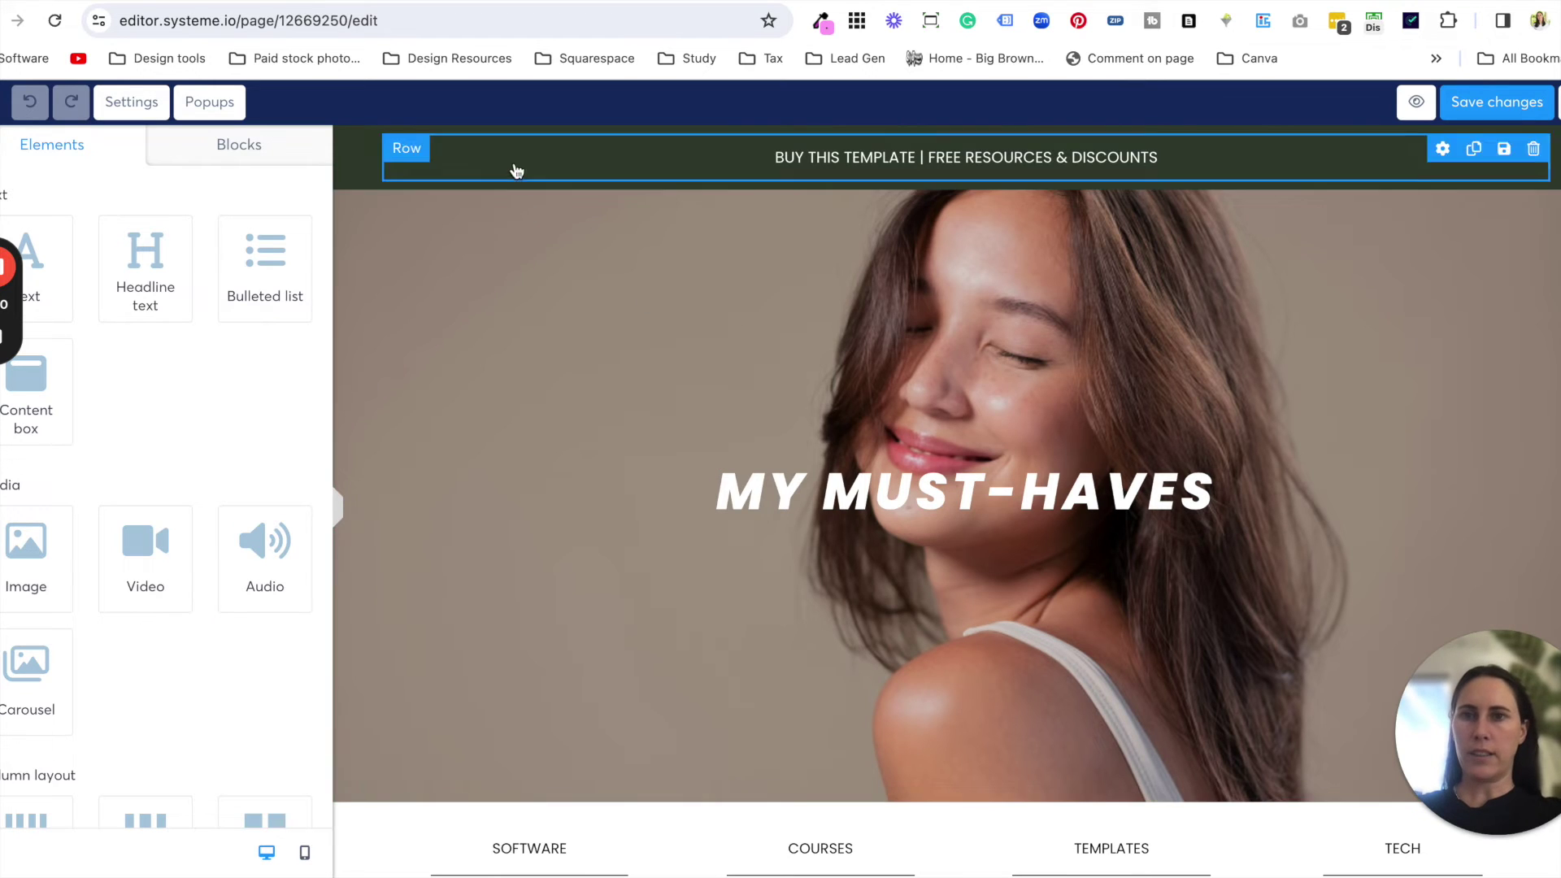
pyautogui.click(131, 102)
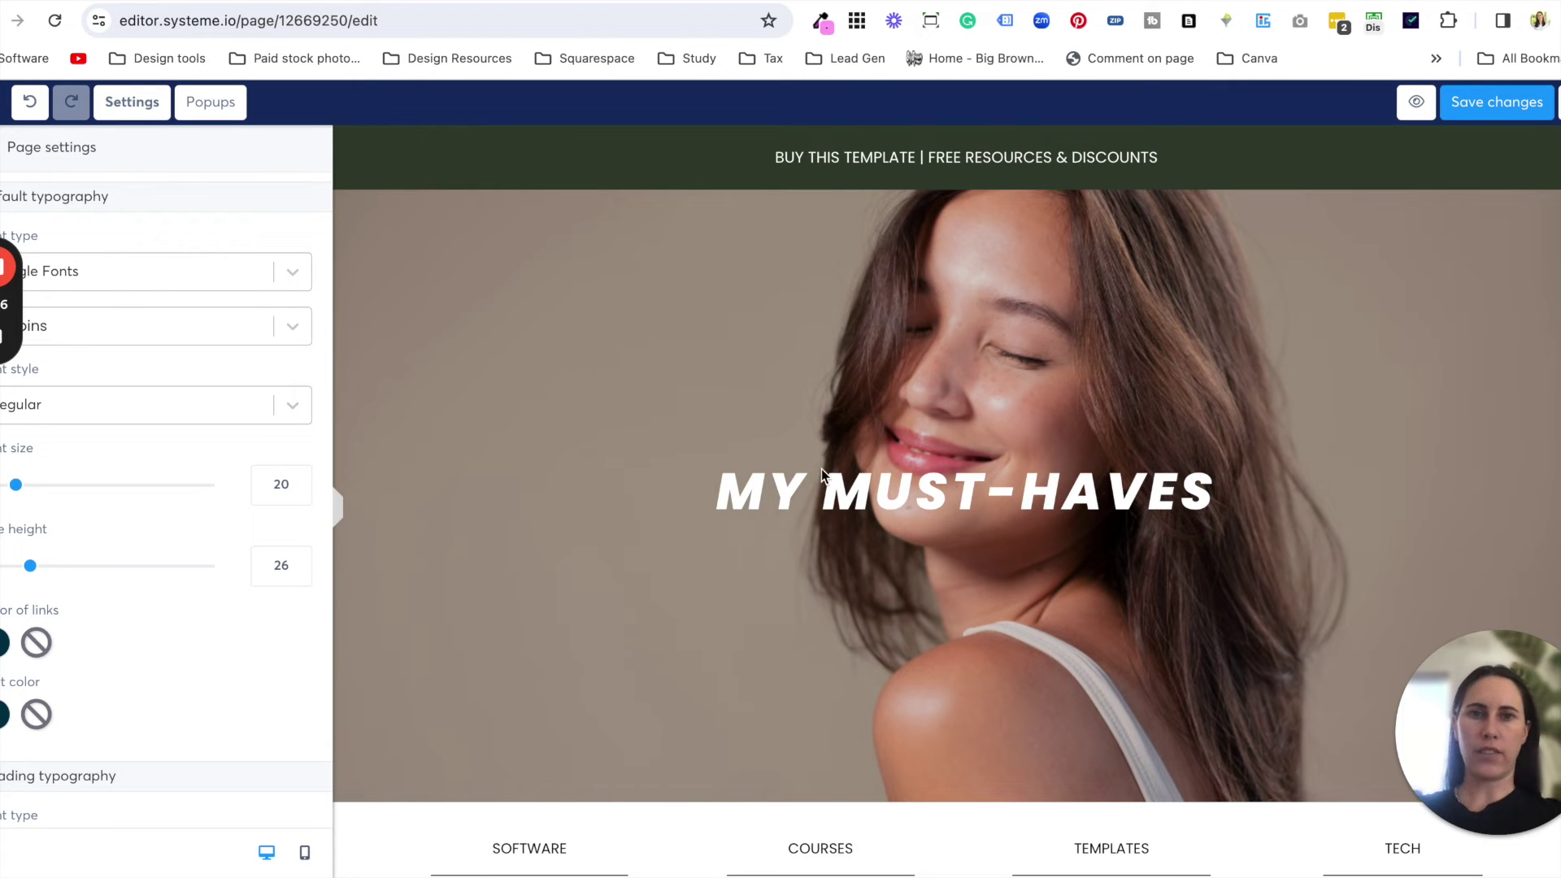
# Inspect the MY MUST-HAVES headline's typography settings, then look over the hero section and category link row in the editor
pyautogui.click(923, 495)
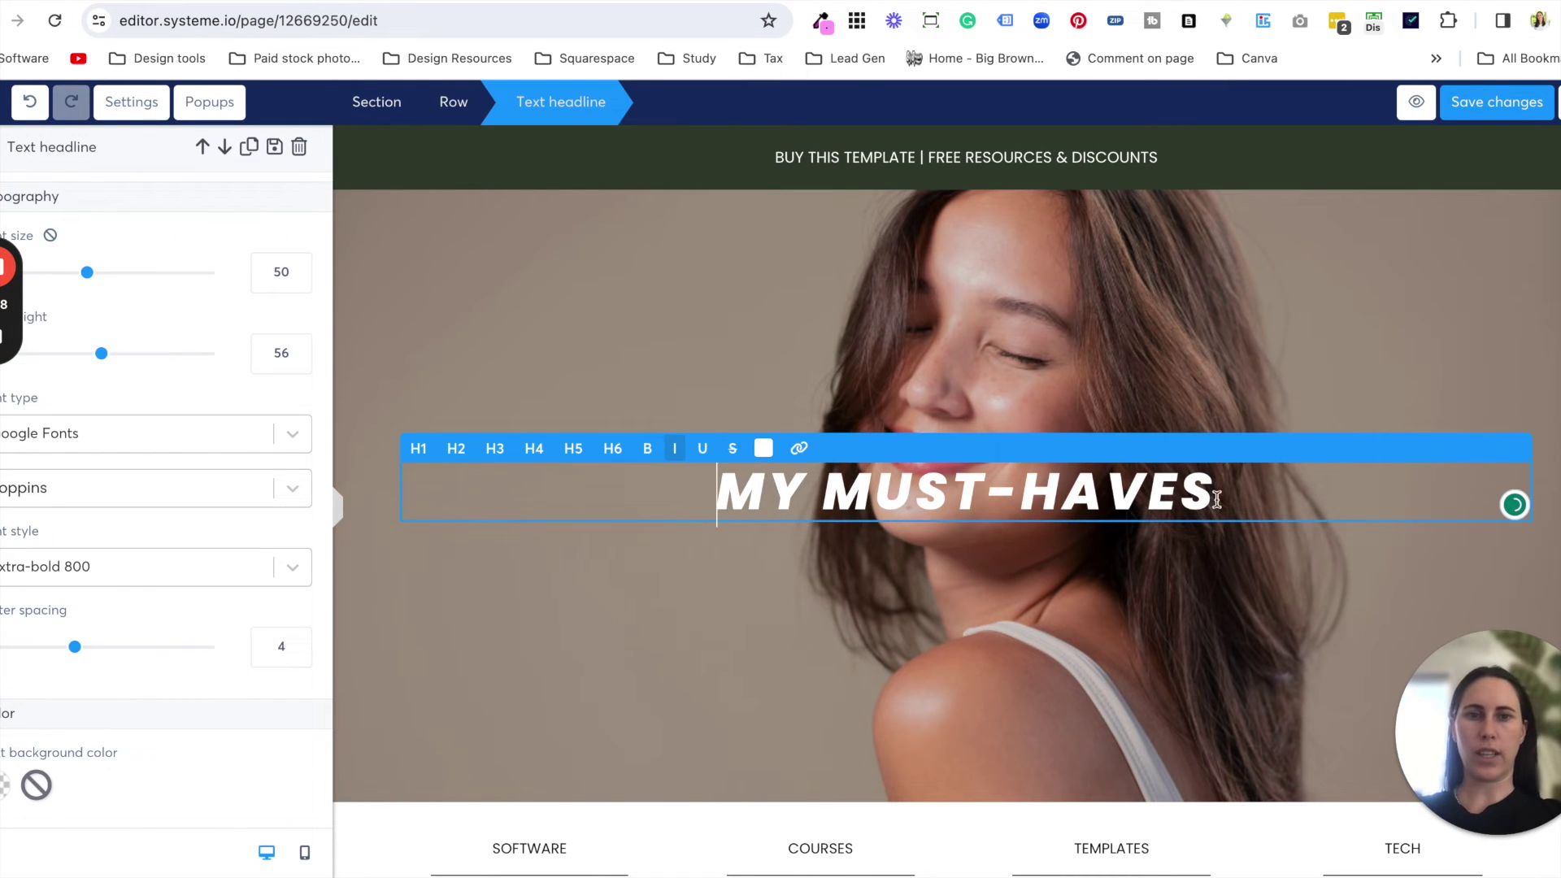
pyautogui.click(1078, 653)
pyautogui.scroll(-2, 1080, 655)
pyautogui.scroll(-1, 935, 553)
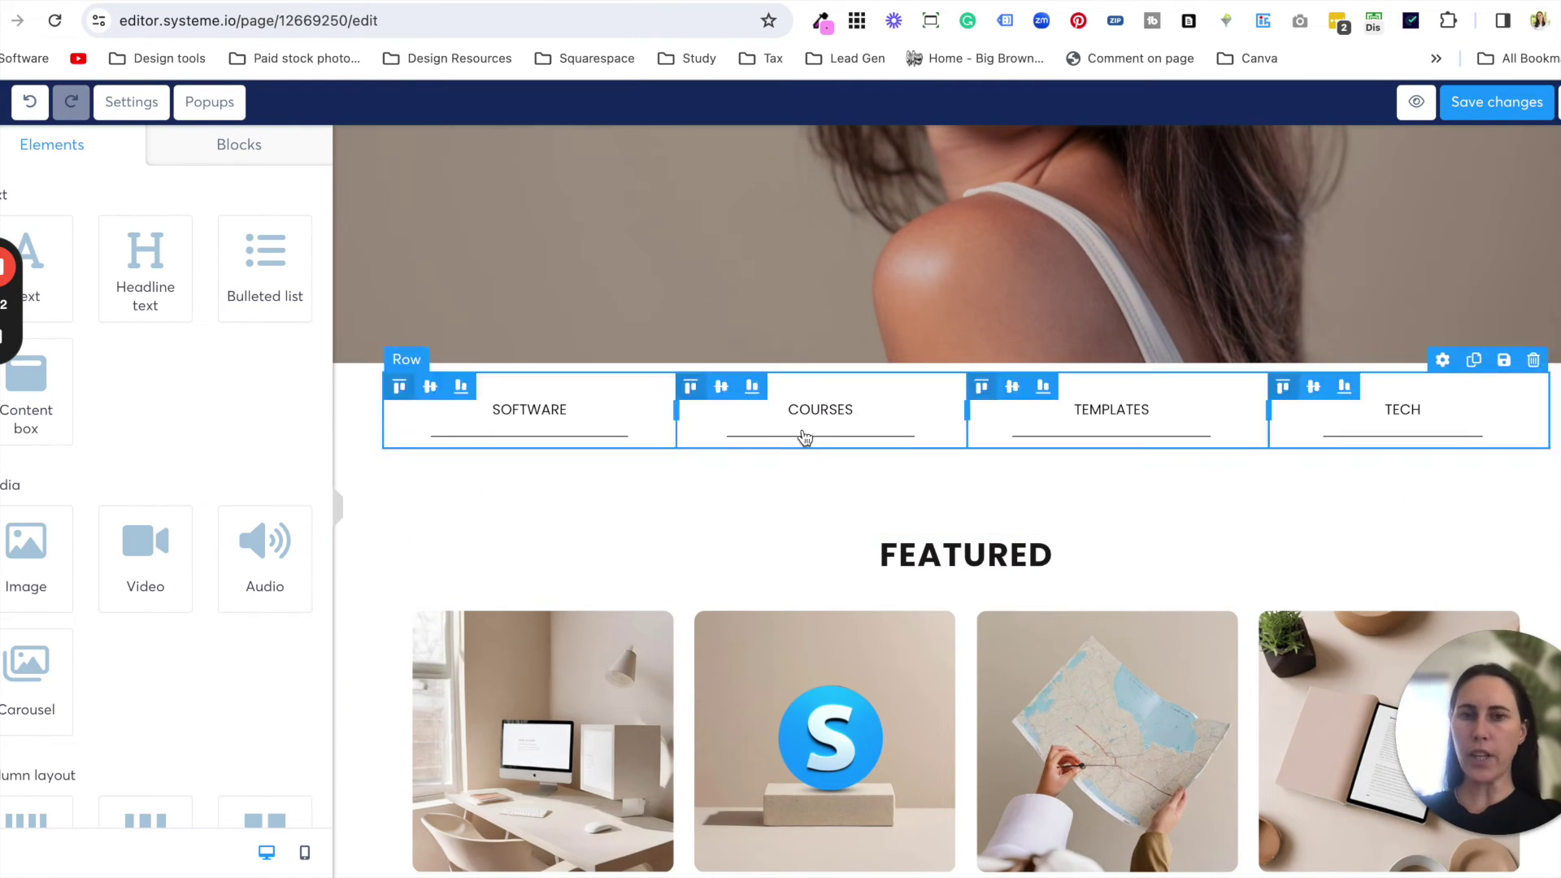
pyautogui.scroll(1, 781, 520)
pyautogui.scroll(5, 821, 541)
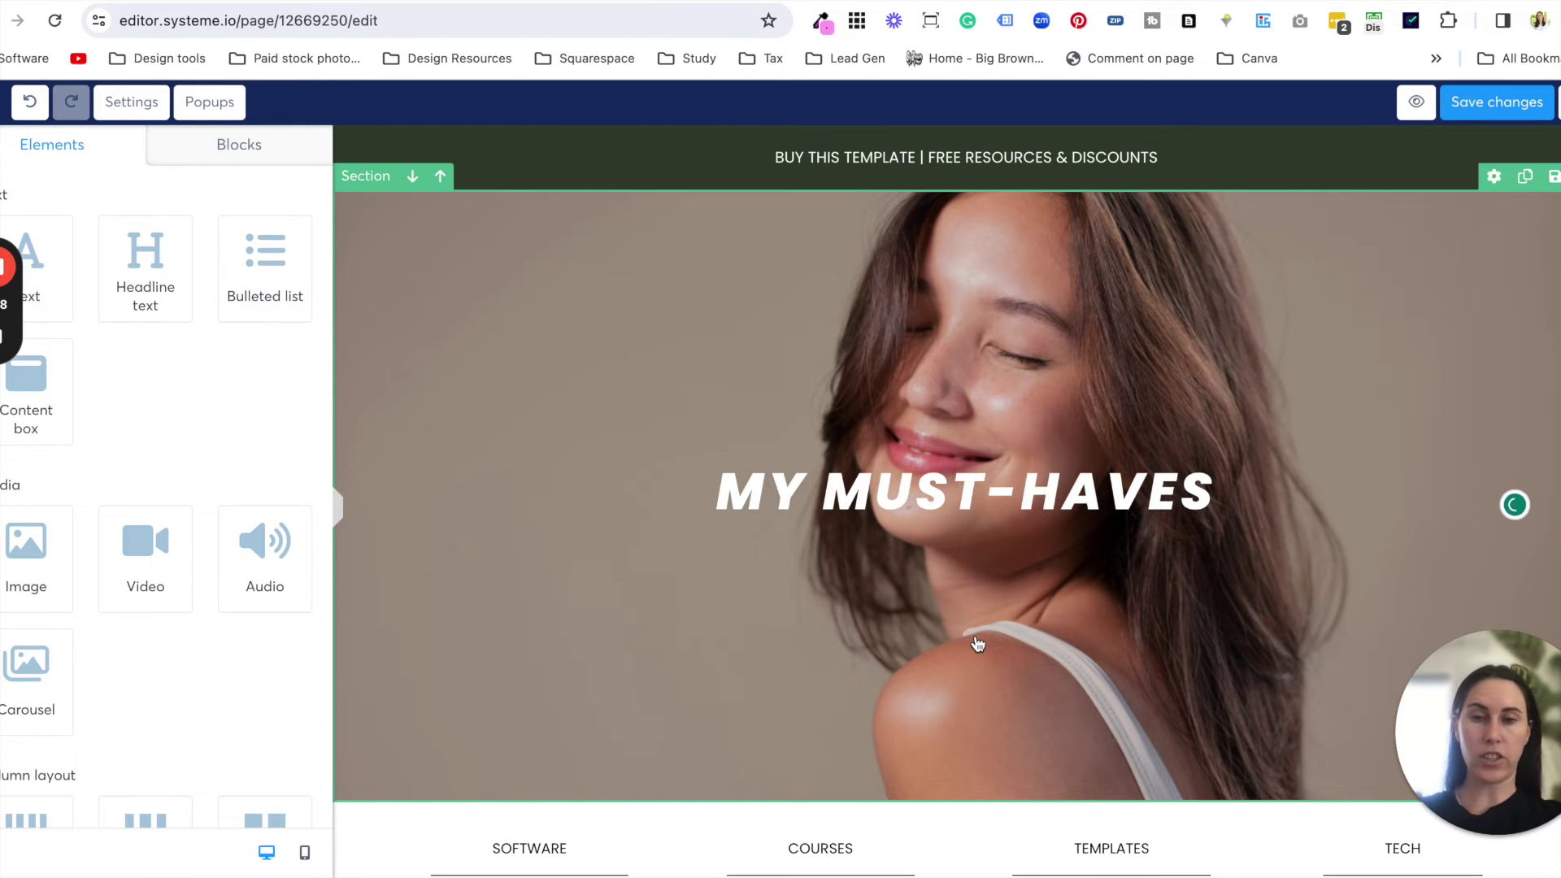
pyautogui.scroll(-3, 979, 645)
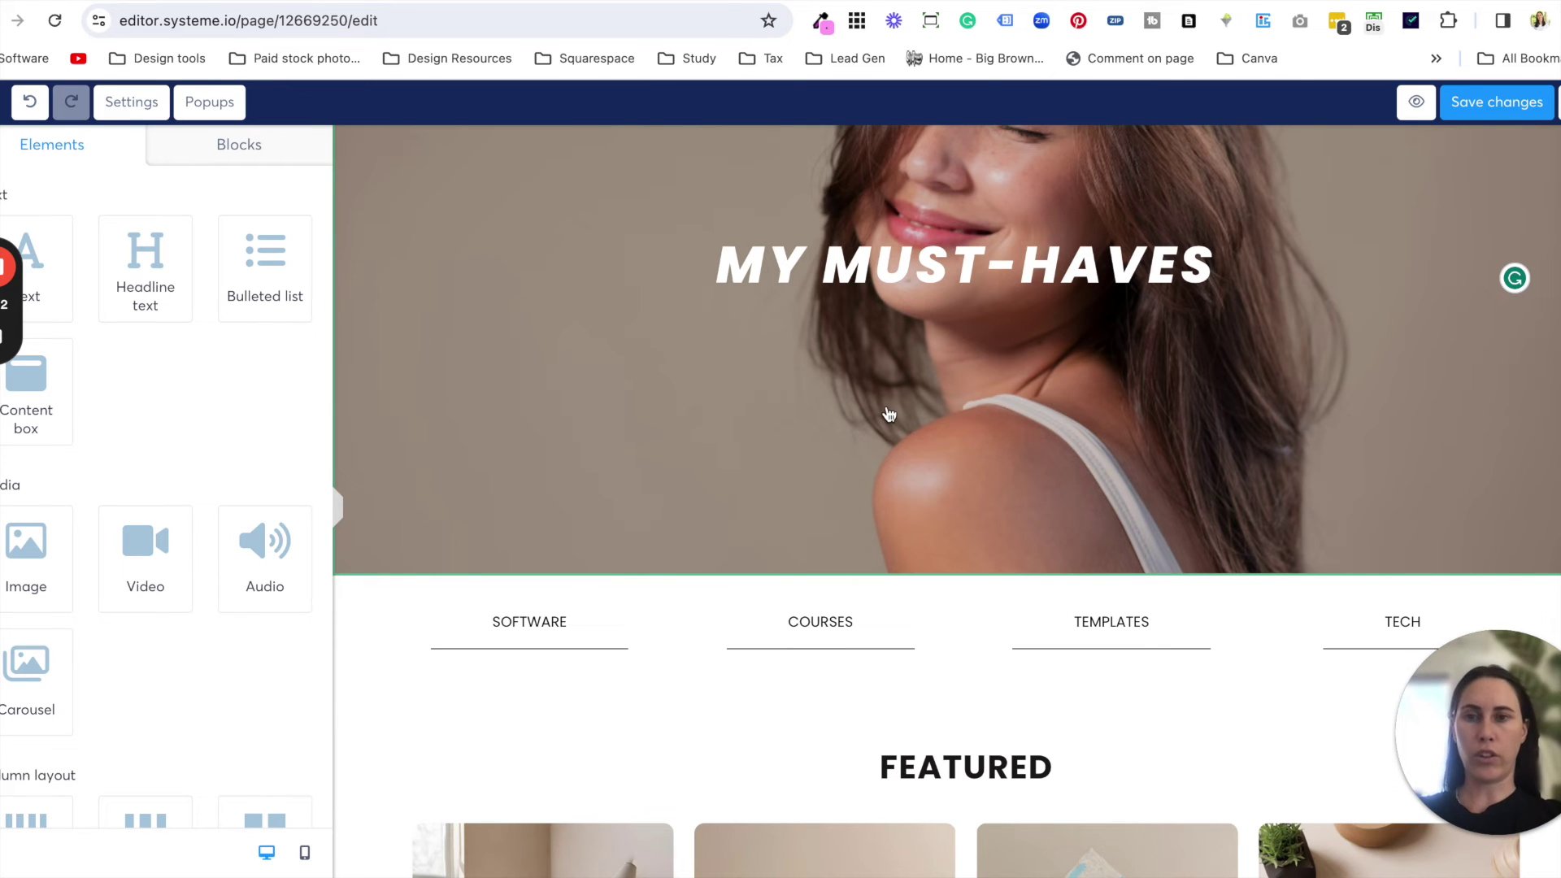
pyautogui.scroll(3, 890, 413)
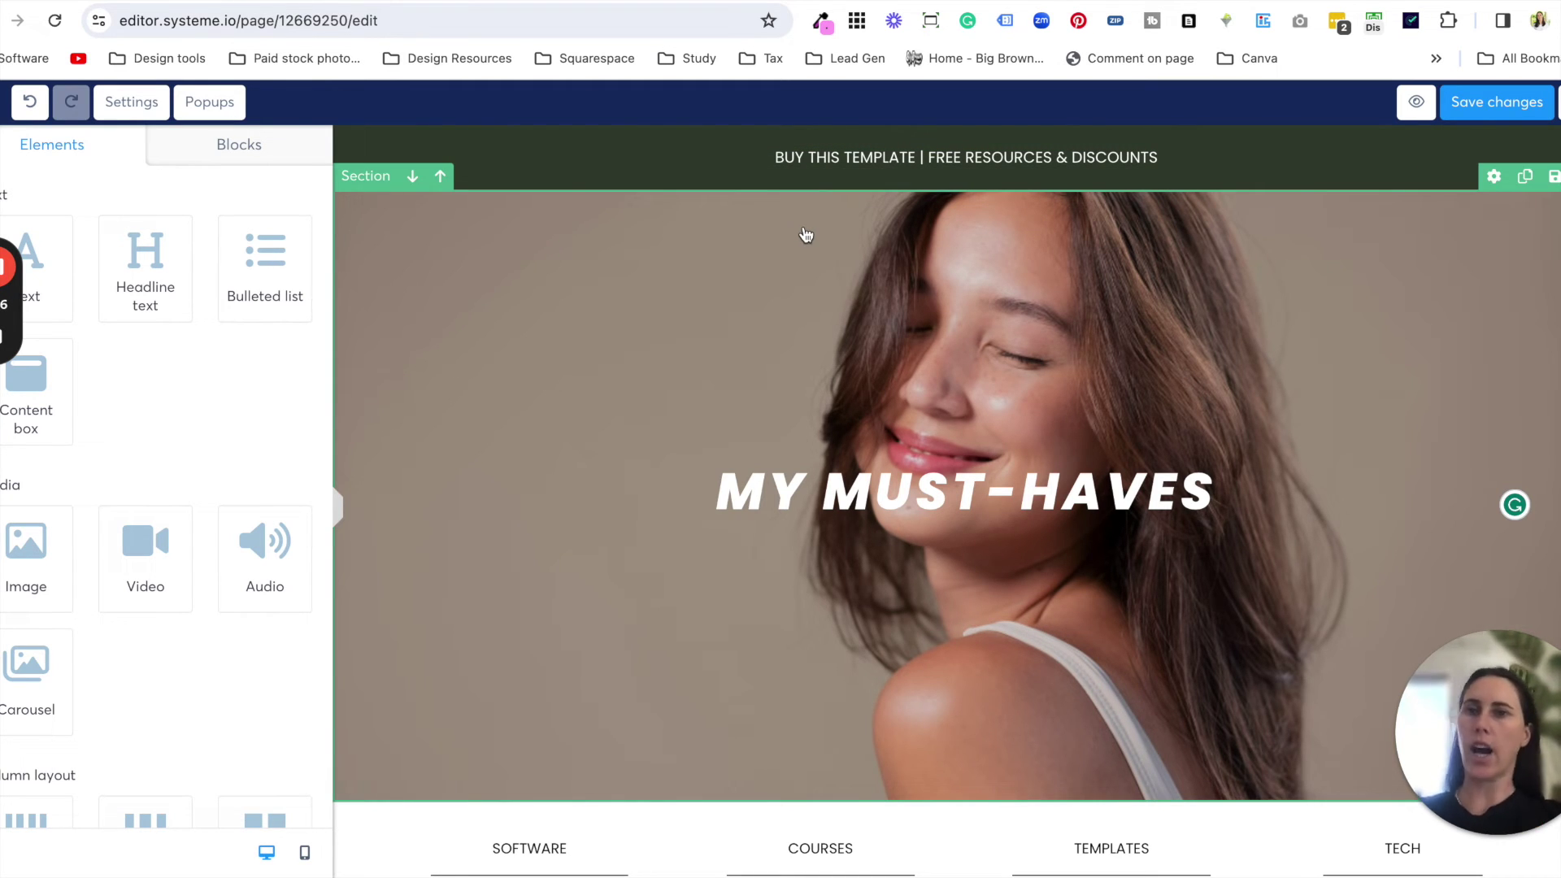
# Add a Menu element to the header section beneath the BUY THIS TEMPLATE text and display its settings
pyautogui.scroll(-1, 224, 439)
pyautogui.scroll(-5, 224, 574)
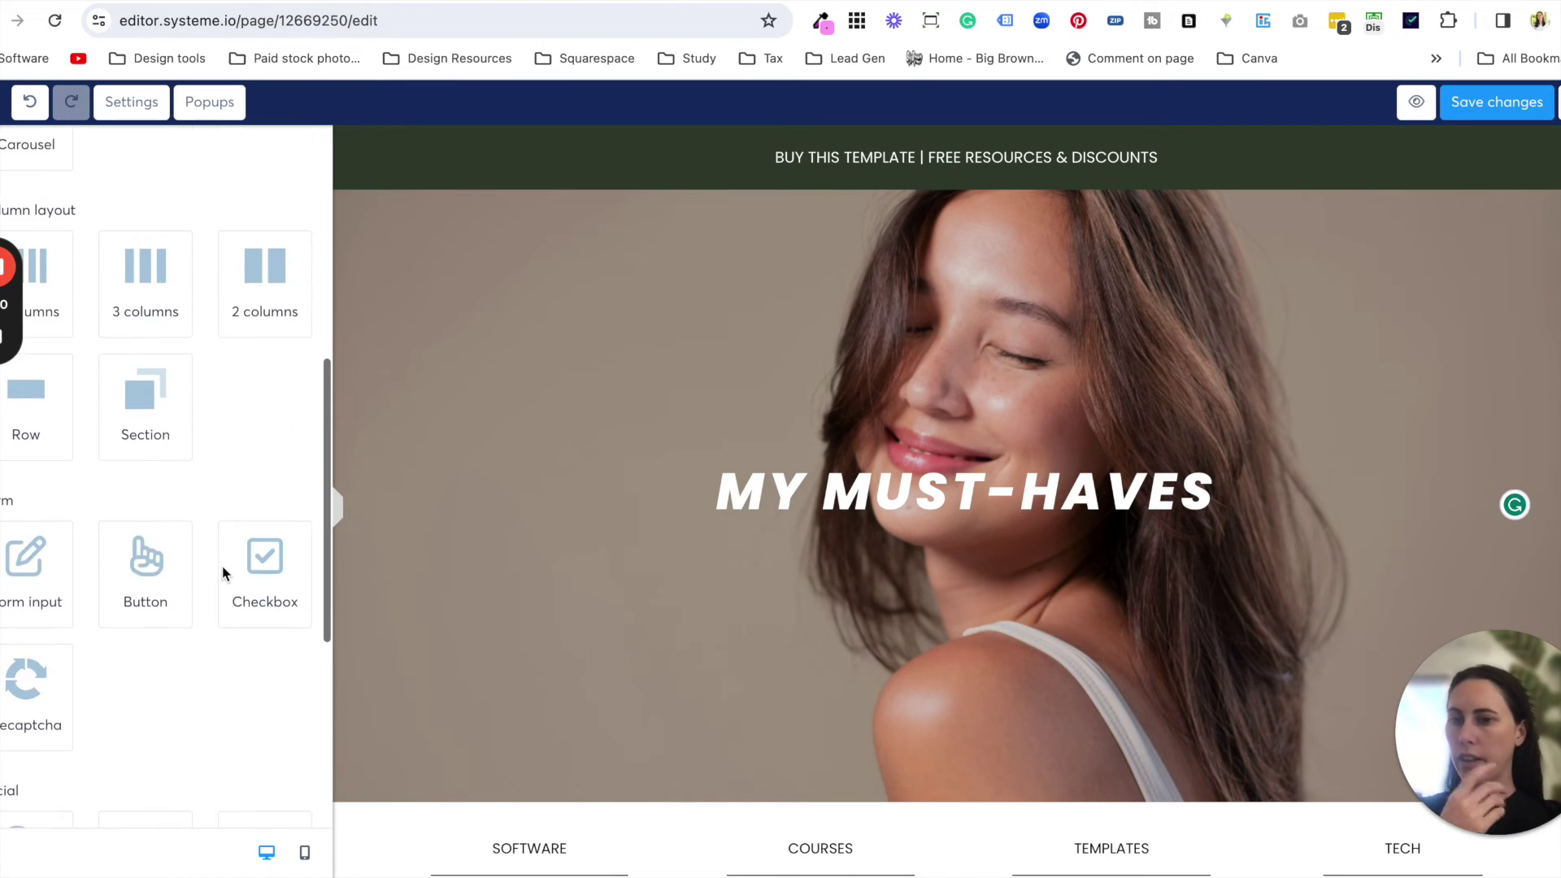
pyautogui.scroll(-5, 223, 573)
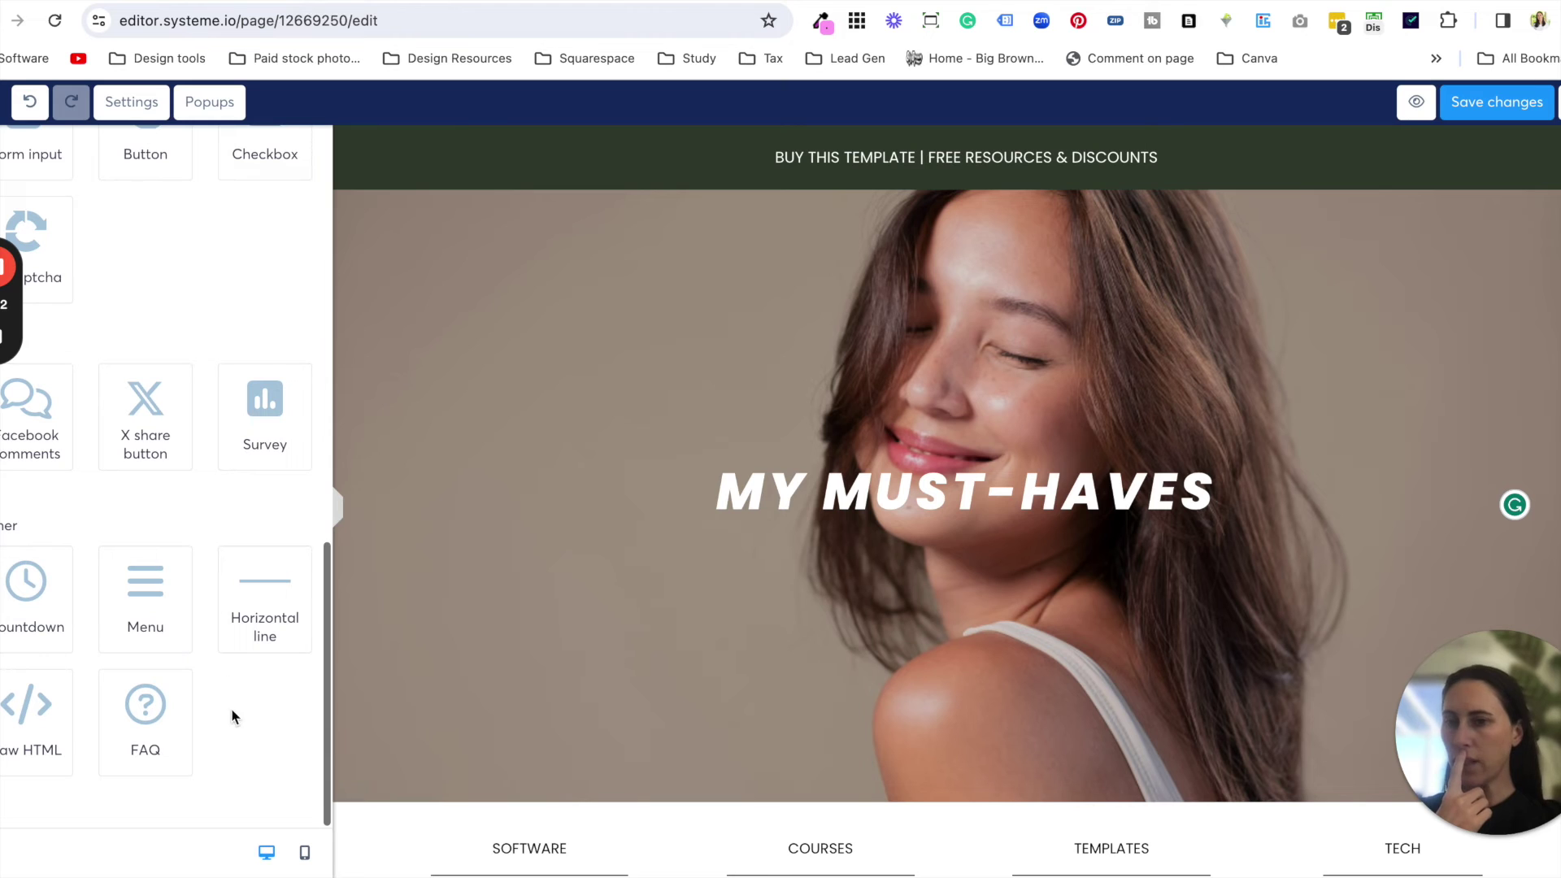
pyautogui.moveTo(143, 593); pyautogui.dragTo(888, 161)
pyautogui.click(776, 198)
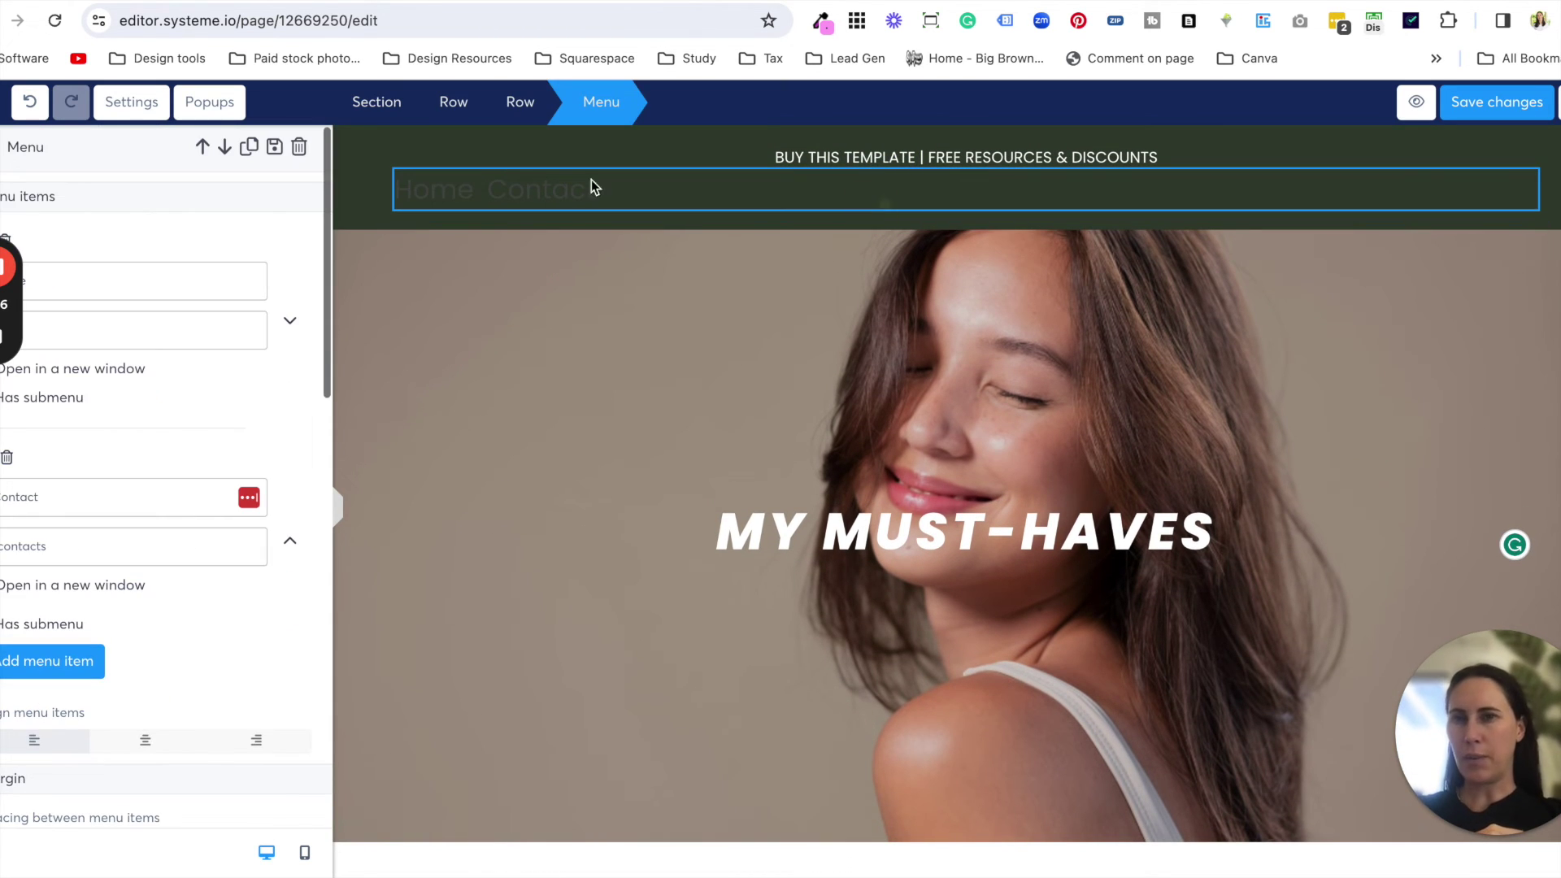
# Set the text colour of the header menu items to white (FFFFFF)
pyautogui.scroll(-5, 172, 552)
pyautogui.scroll(-4, 172, 556)
pyautogui.click(5, 579)
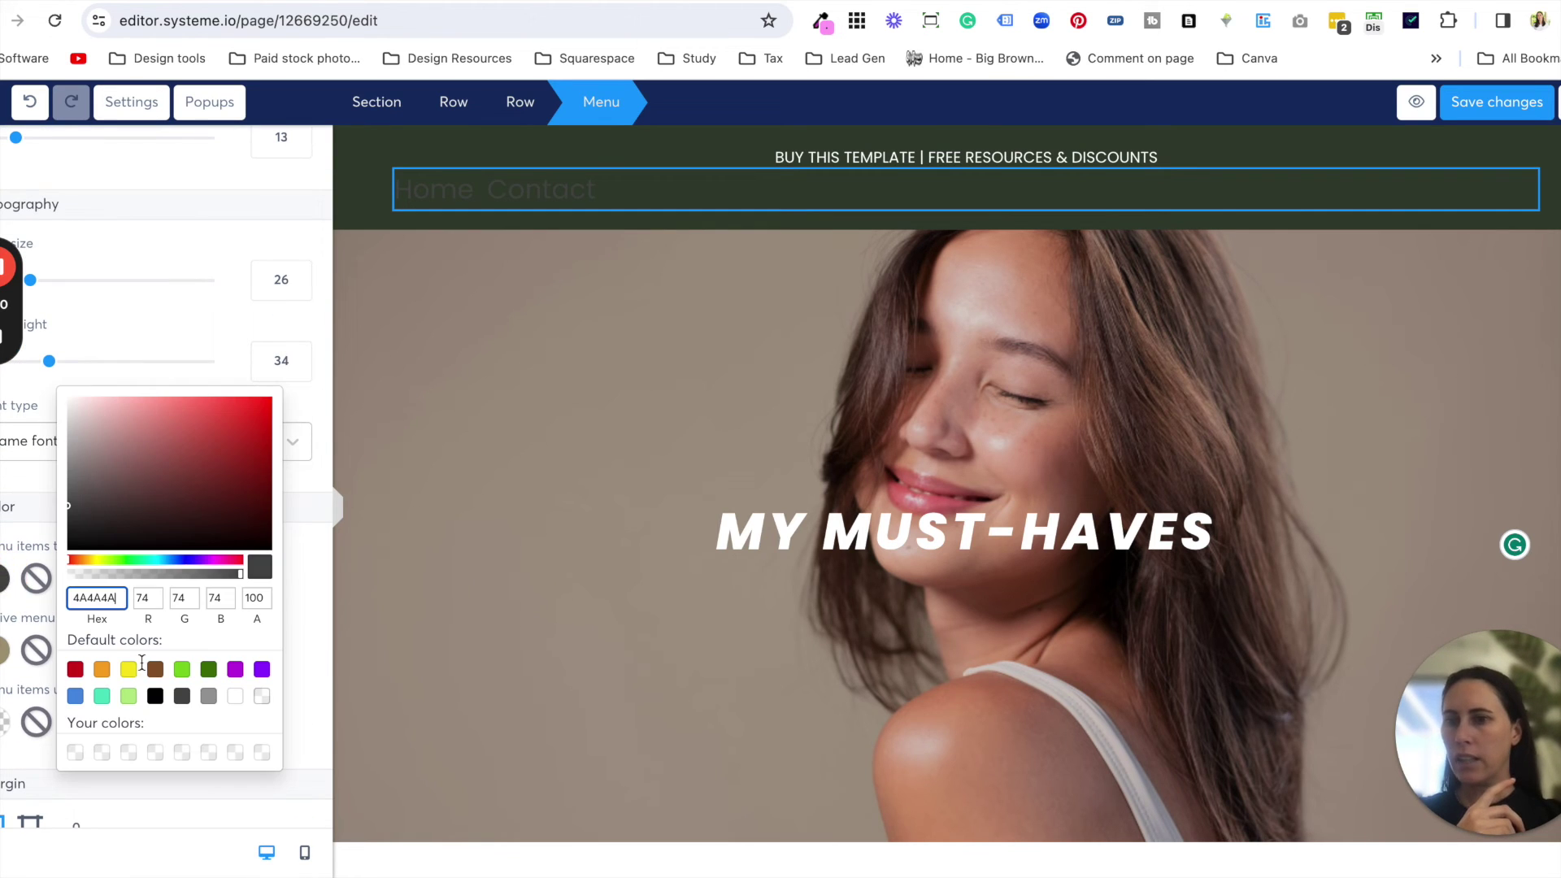
pyautogui.click(235, 696)
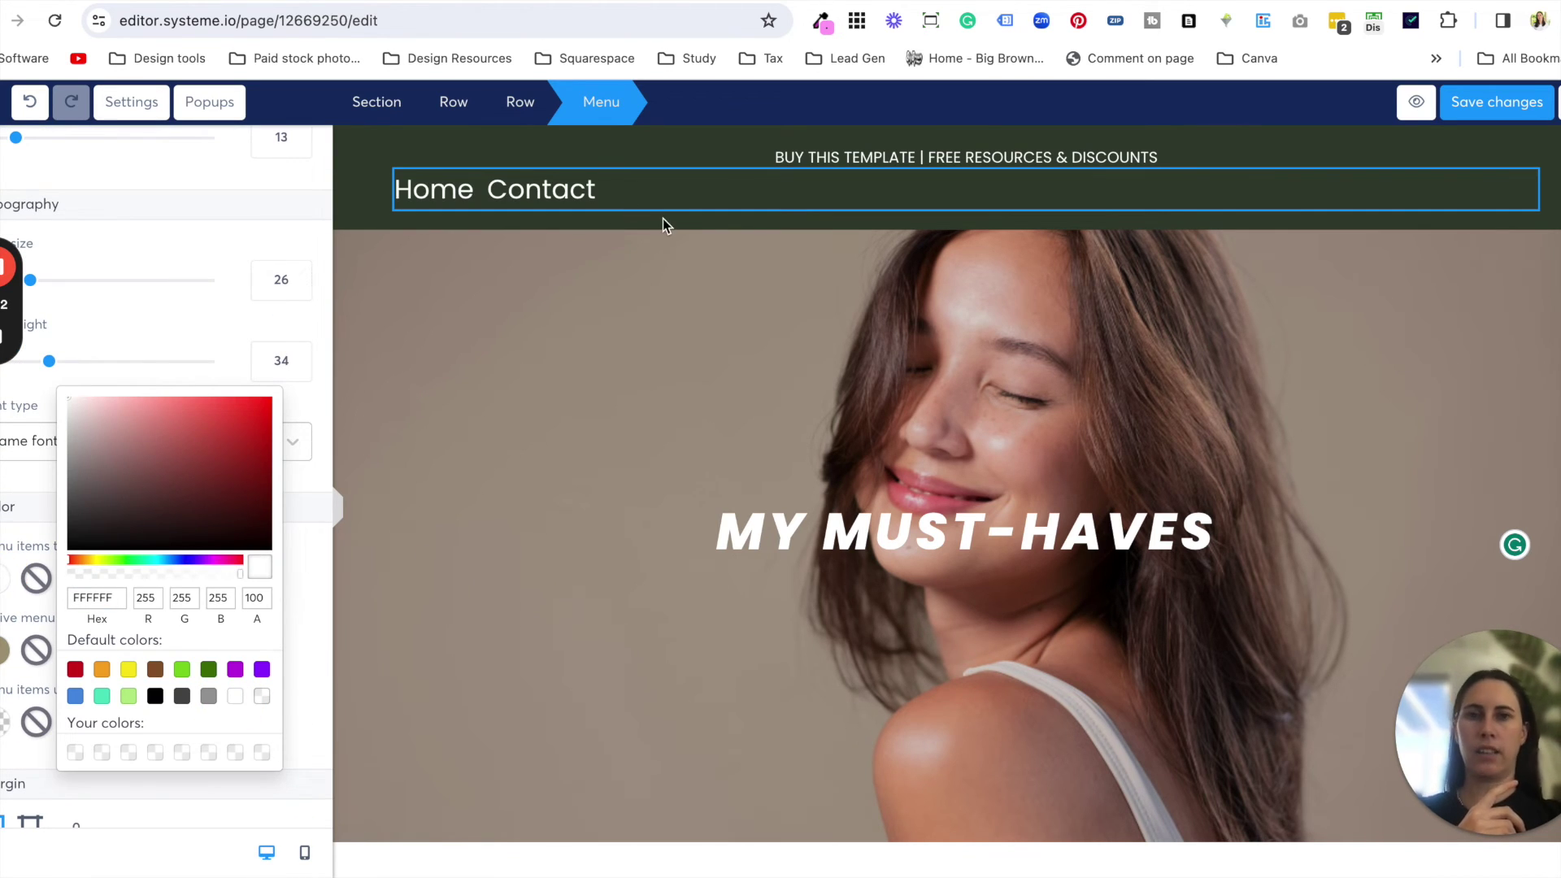
# Delete the Menu element from the header section
pyautogui.click(663, 225)
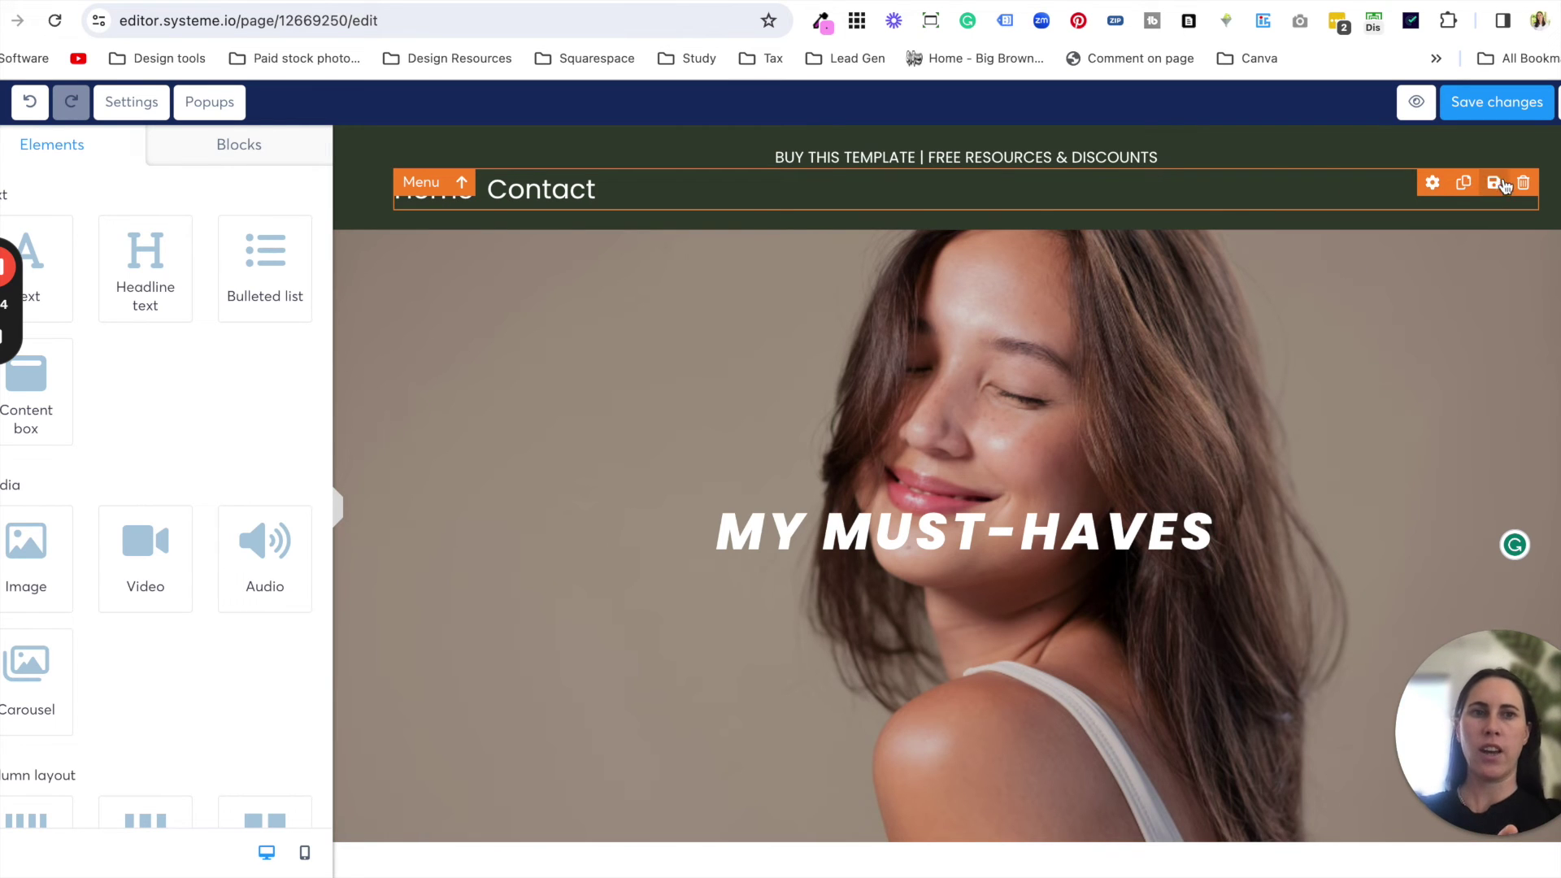
pyautogui.click(1523, 182)
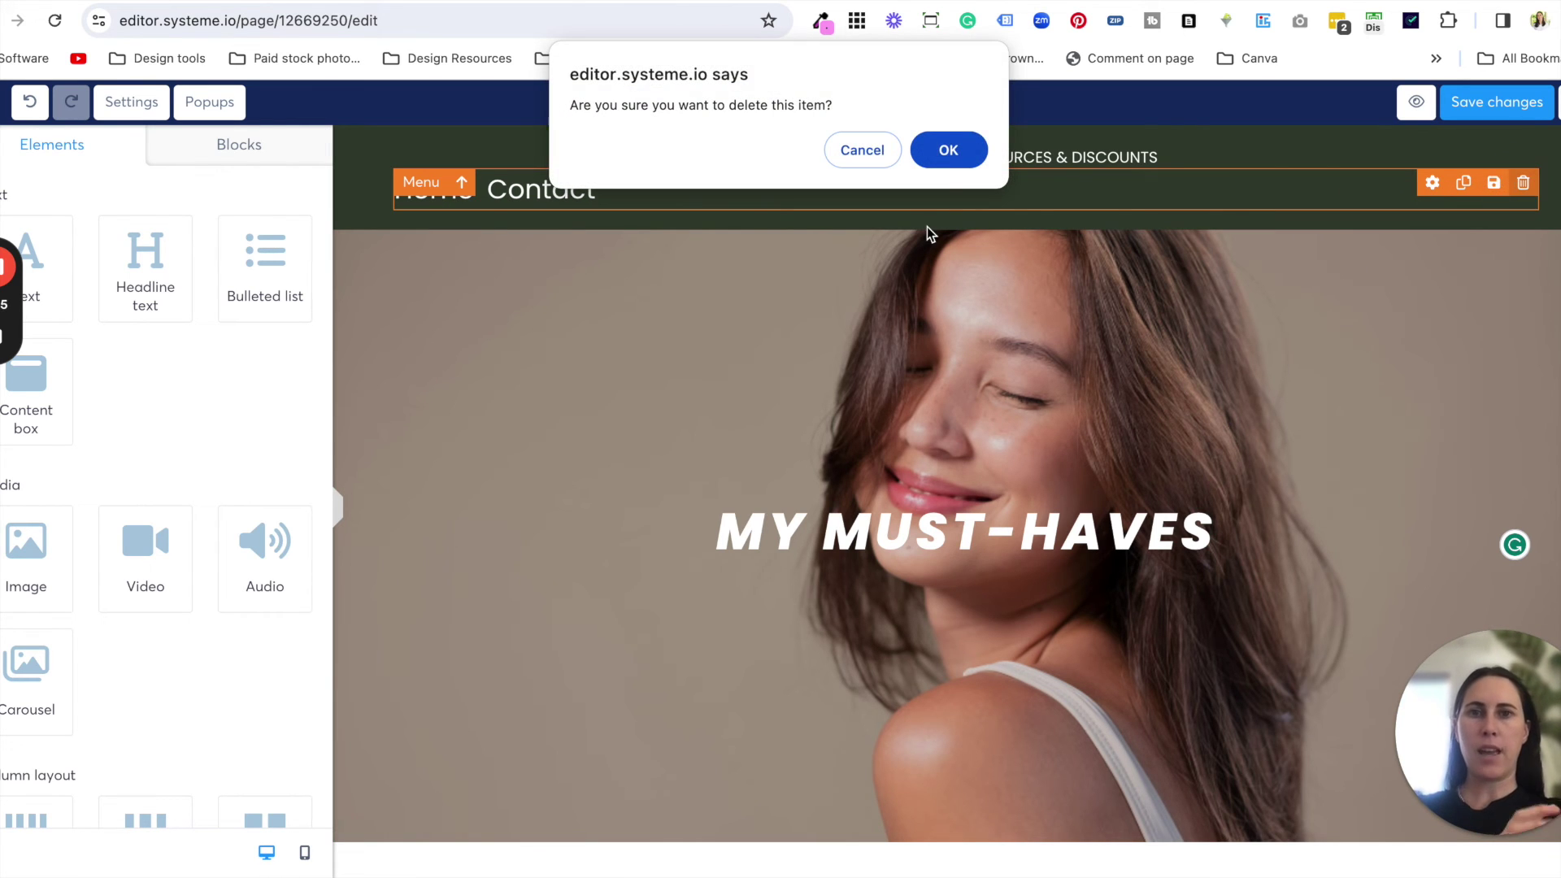
pyautogui.click(947, 151)
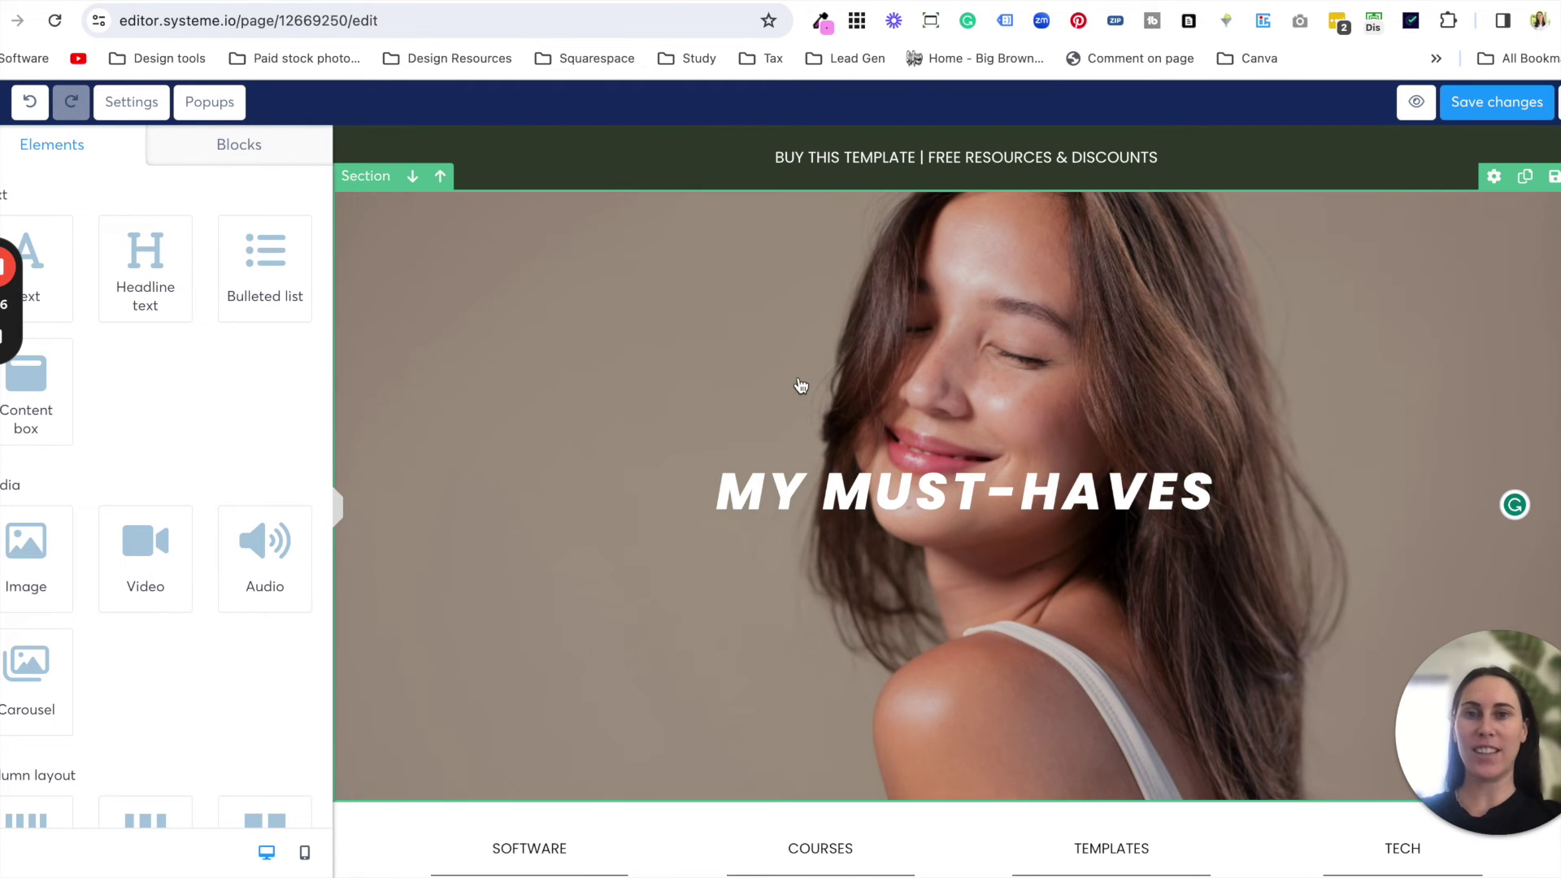
# Look over the Featured, Promoted and Software sections in the editor and check the page's mobile layout against the desktop one
pyautogui.scroll(-6, 670, 514)
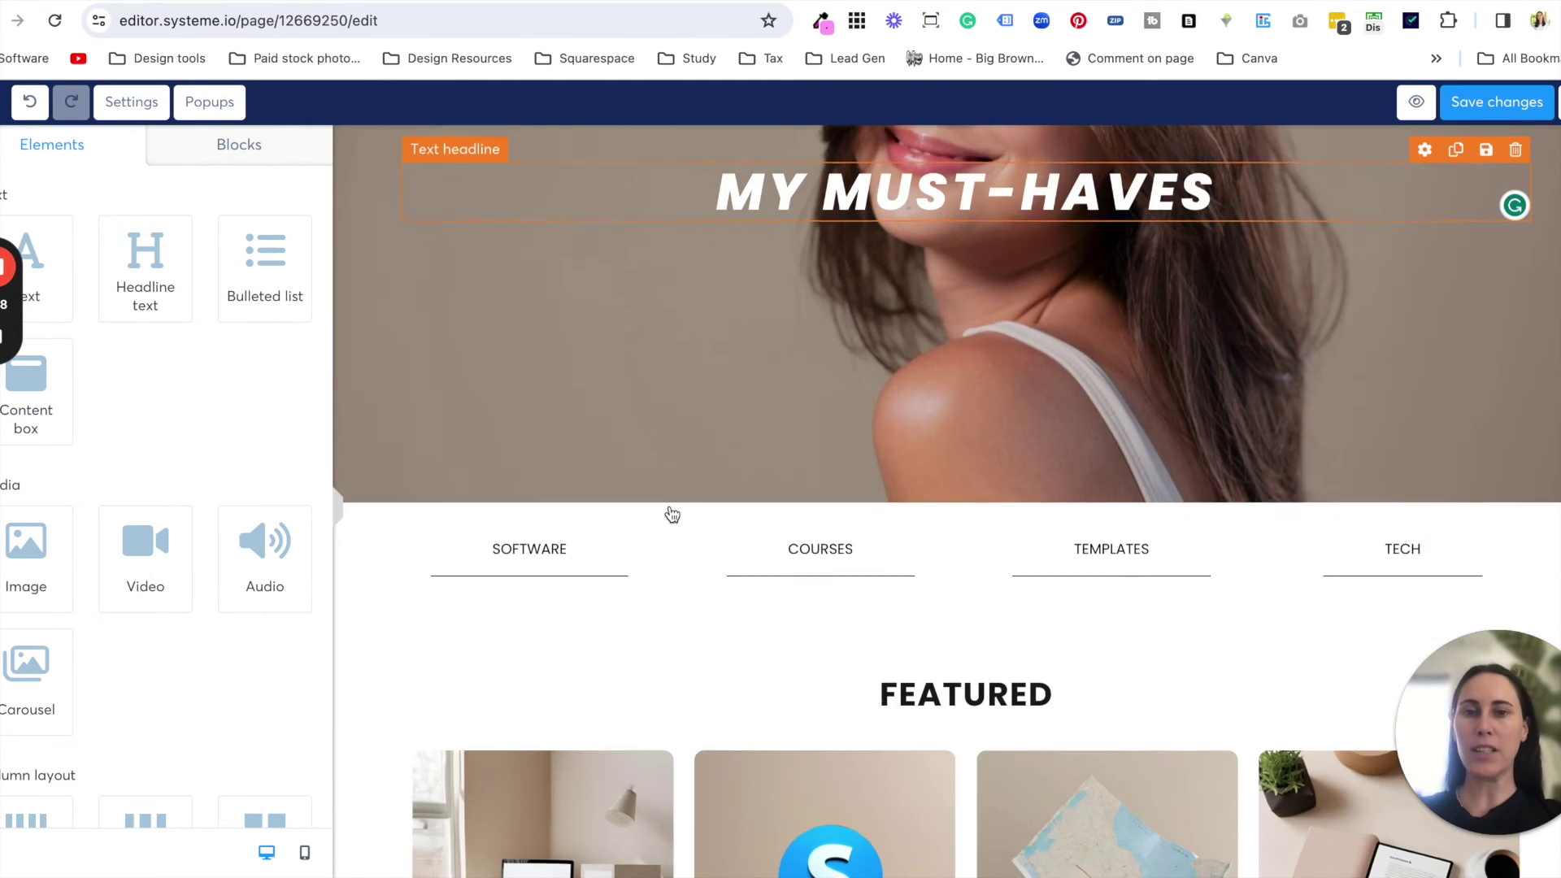
pyautogui.scroll(-6, 671, 514)
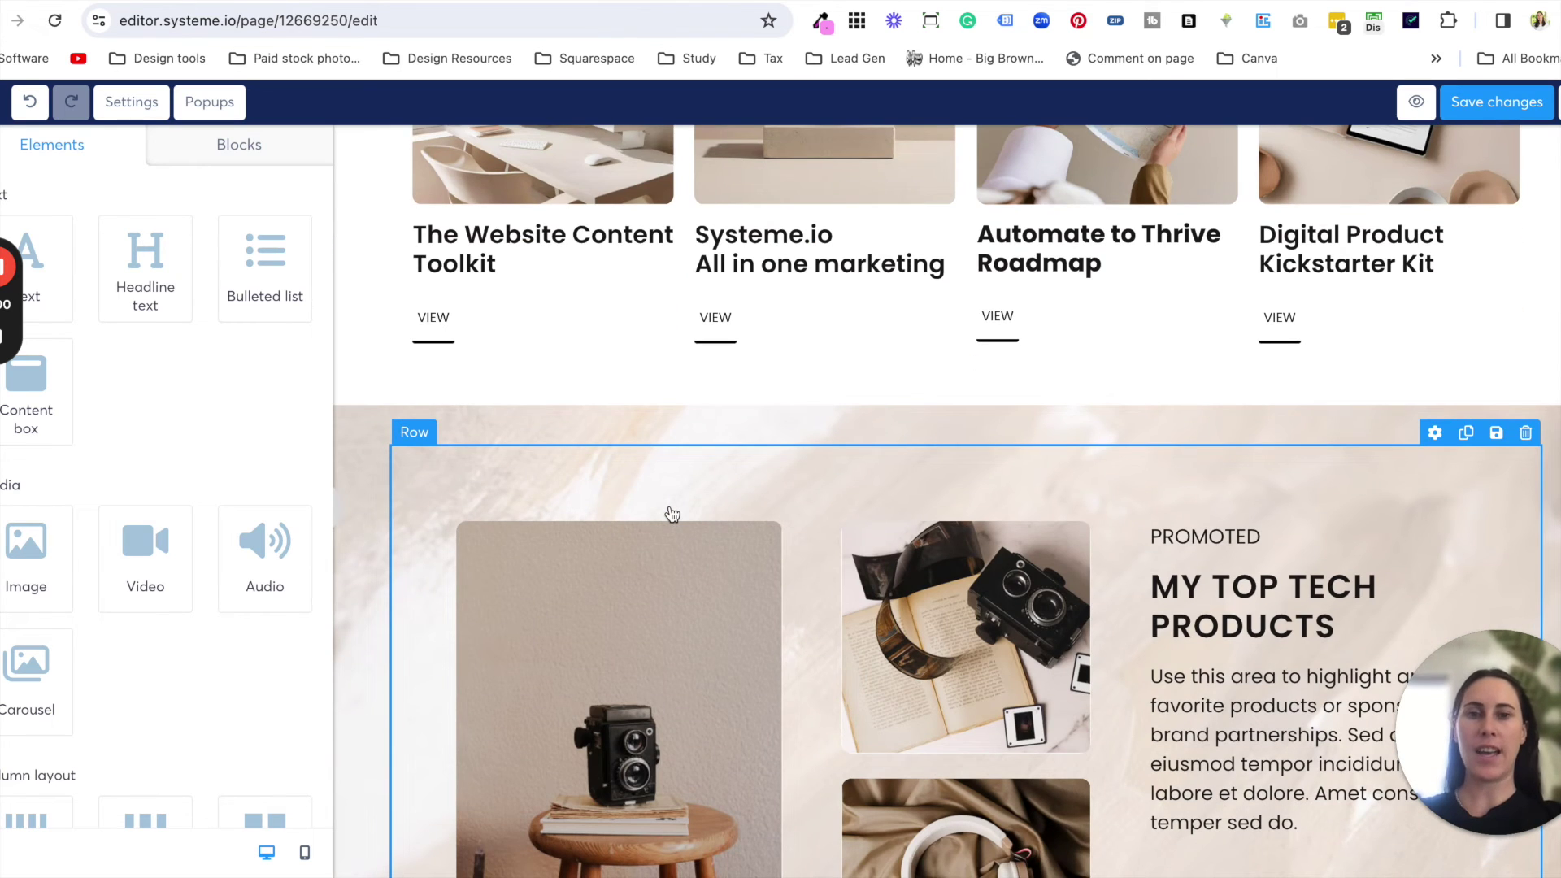
pyautogui.scroll(-9, 671, 514)
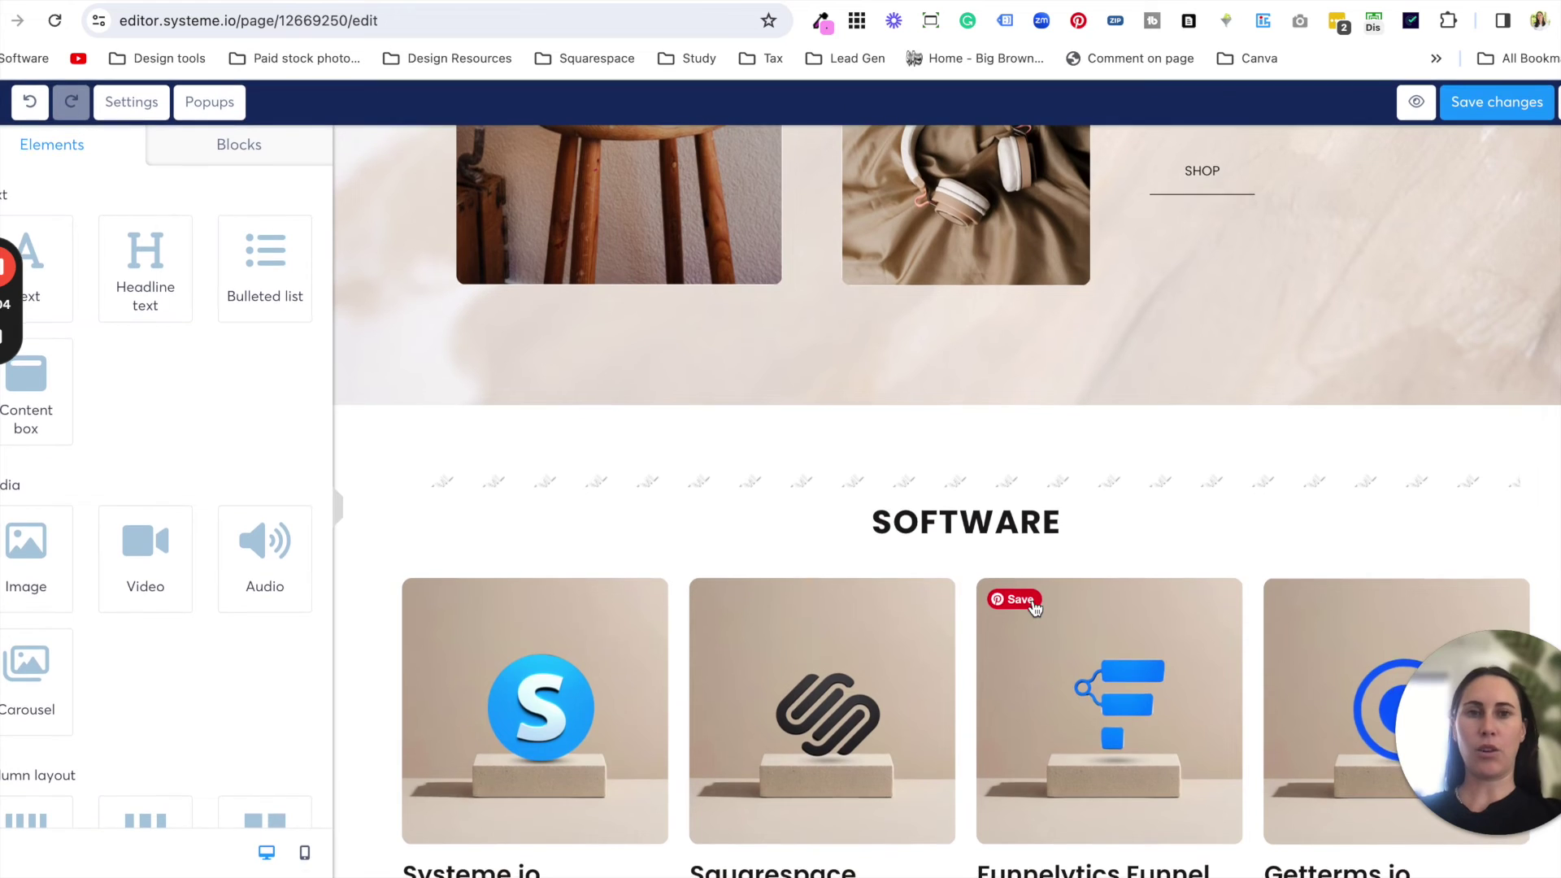
pyautogui.scroll(15, 773, 423)
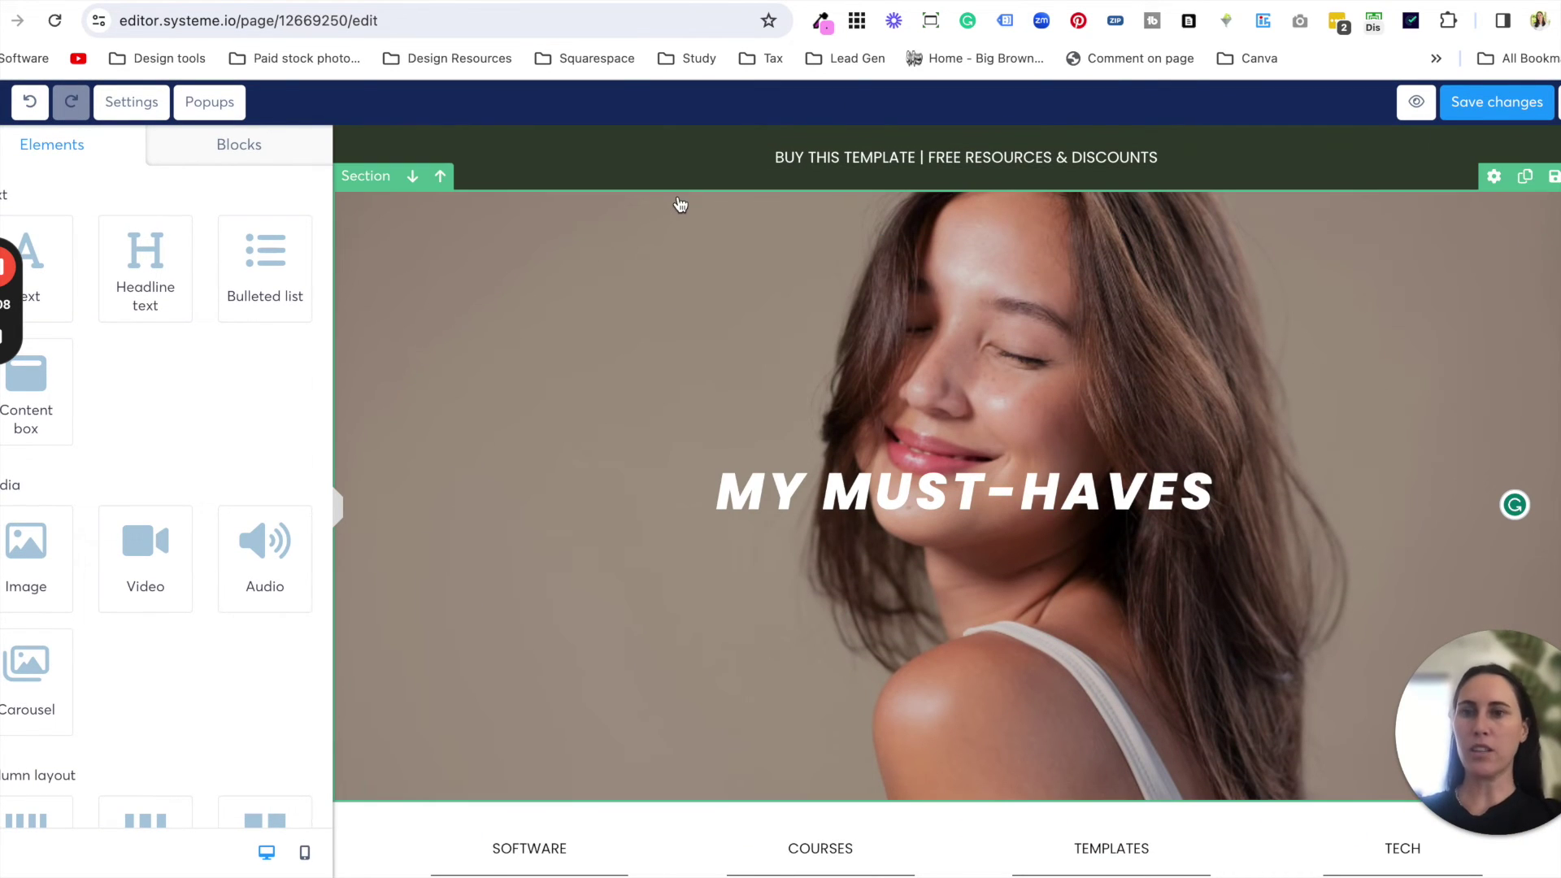
pyautogui.scroll(-10, 648, 470)
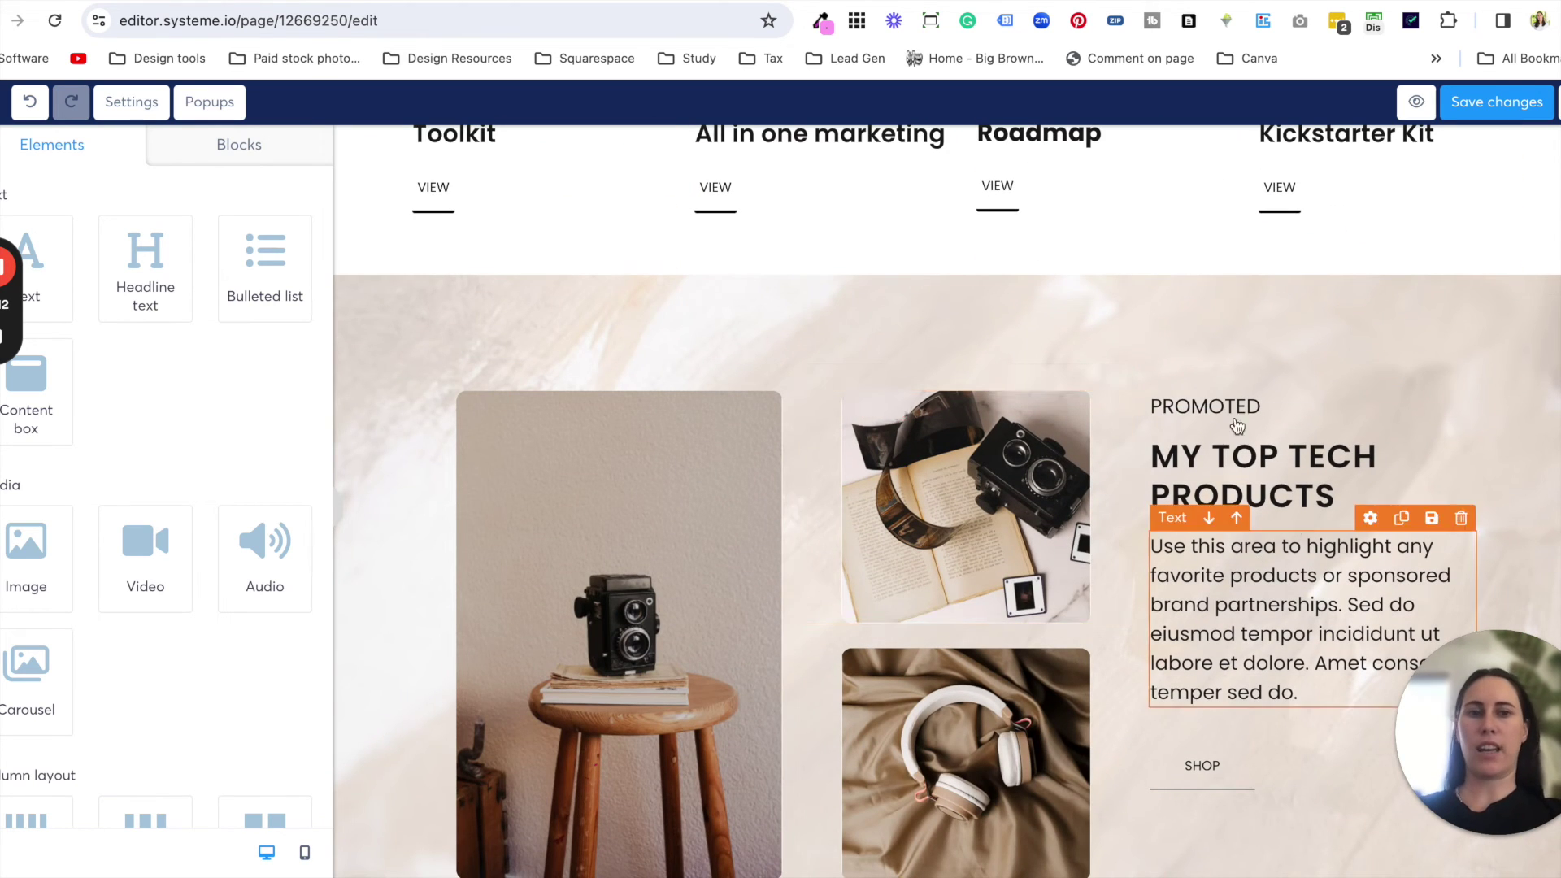
pyautogui.click(305, 852)
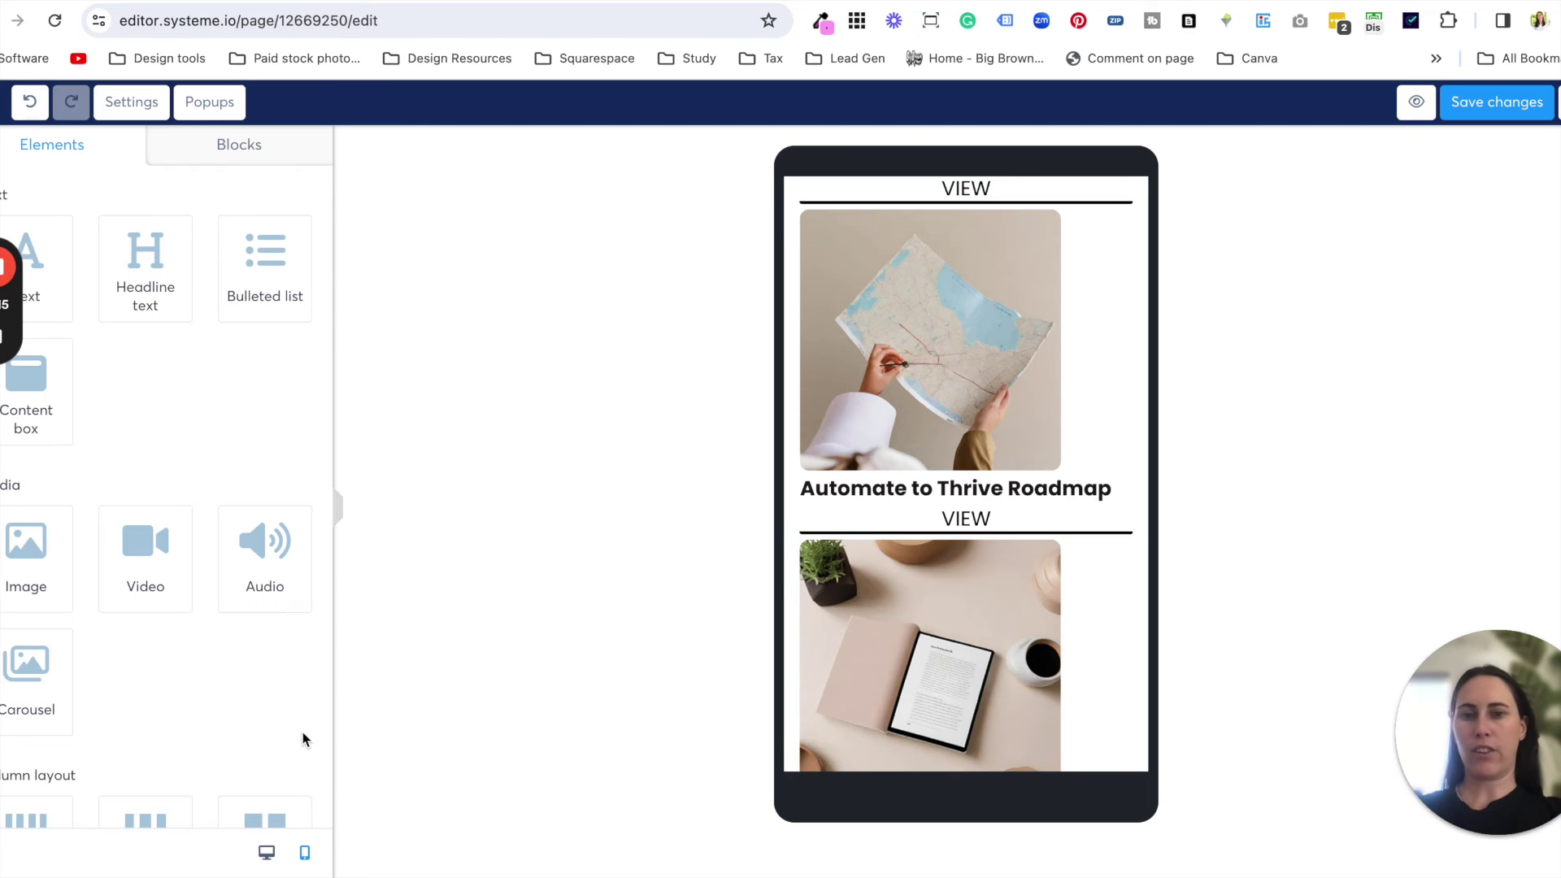
pyautogui.click(267, 852)
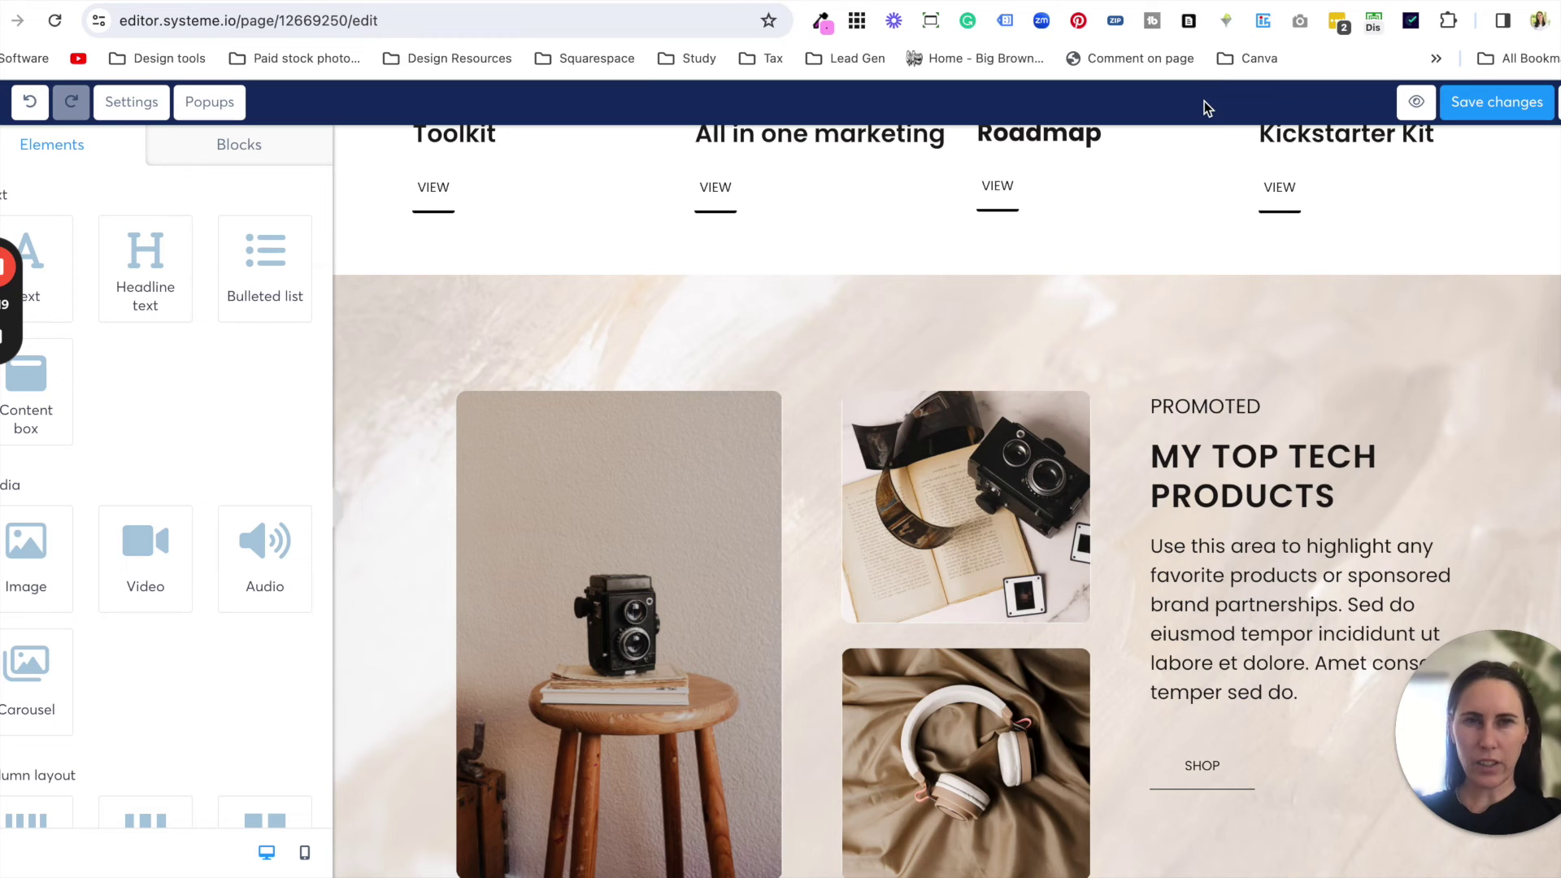
# Close the page editor without saving the changes and return to the funnel dashboard
pyautogui.press('super+w')
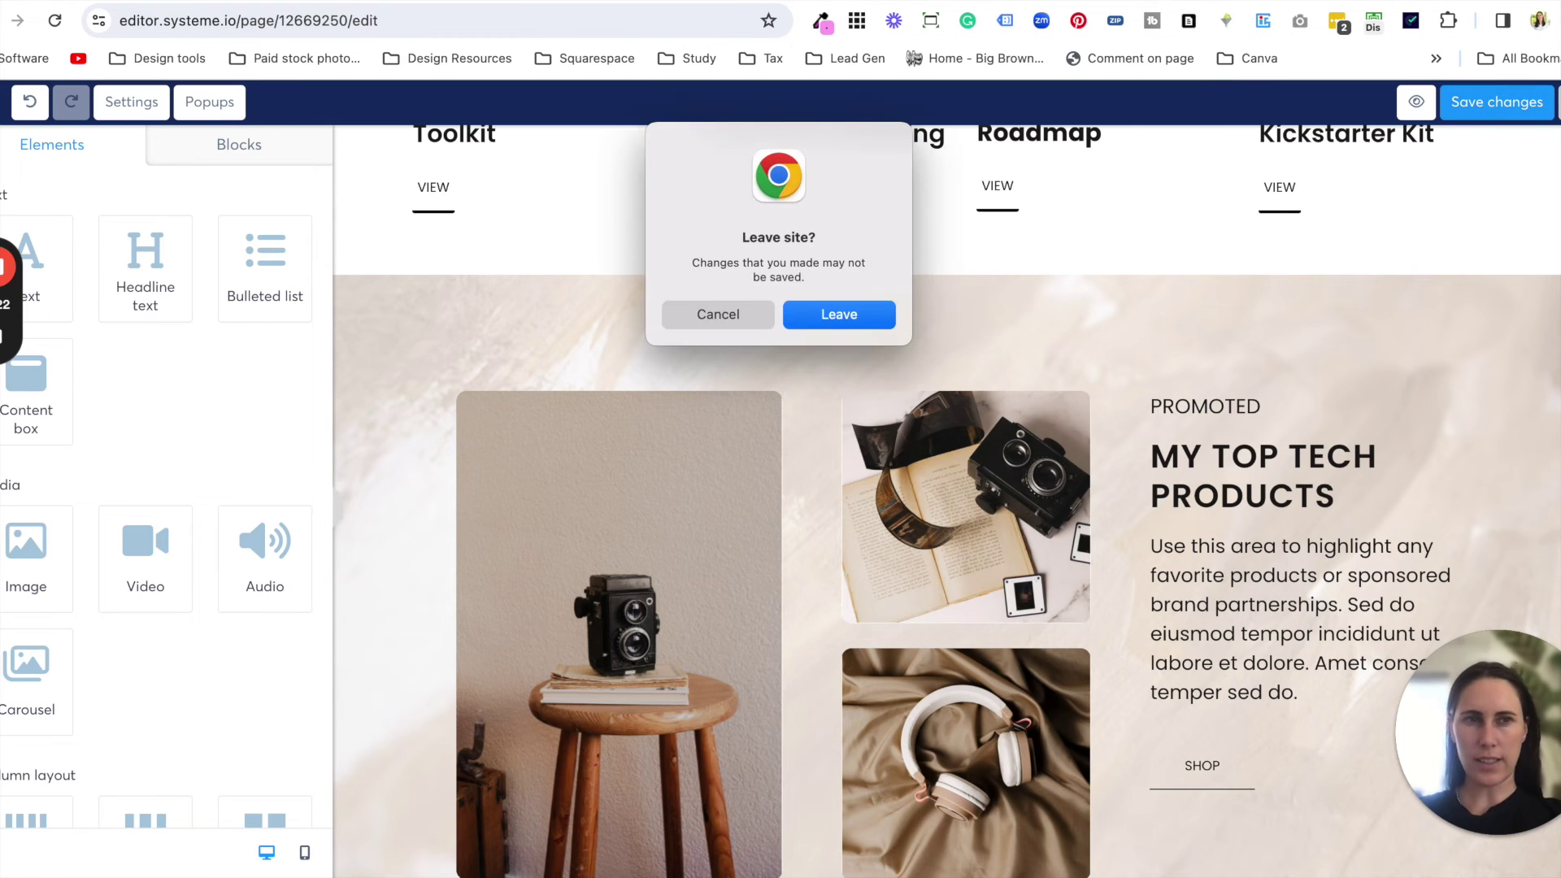
pyautogui.click(880, 311)
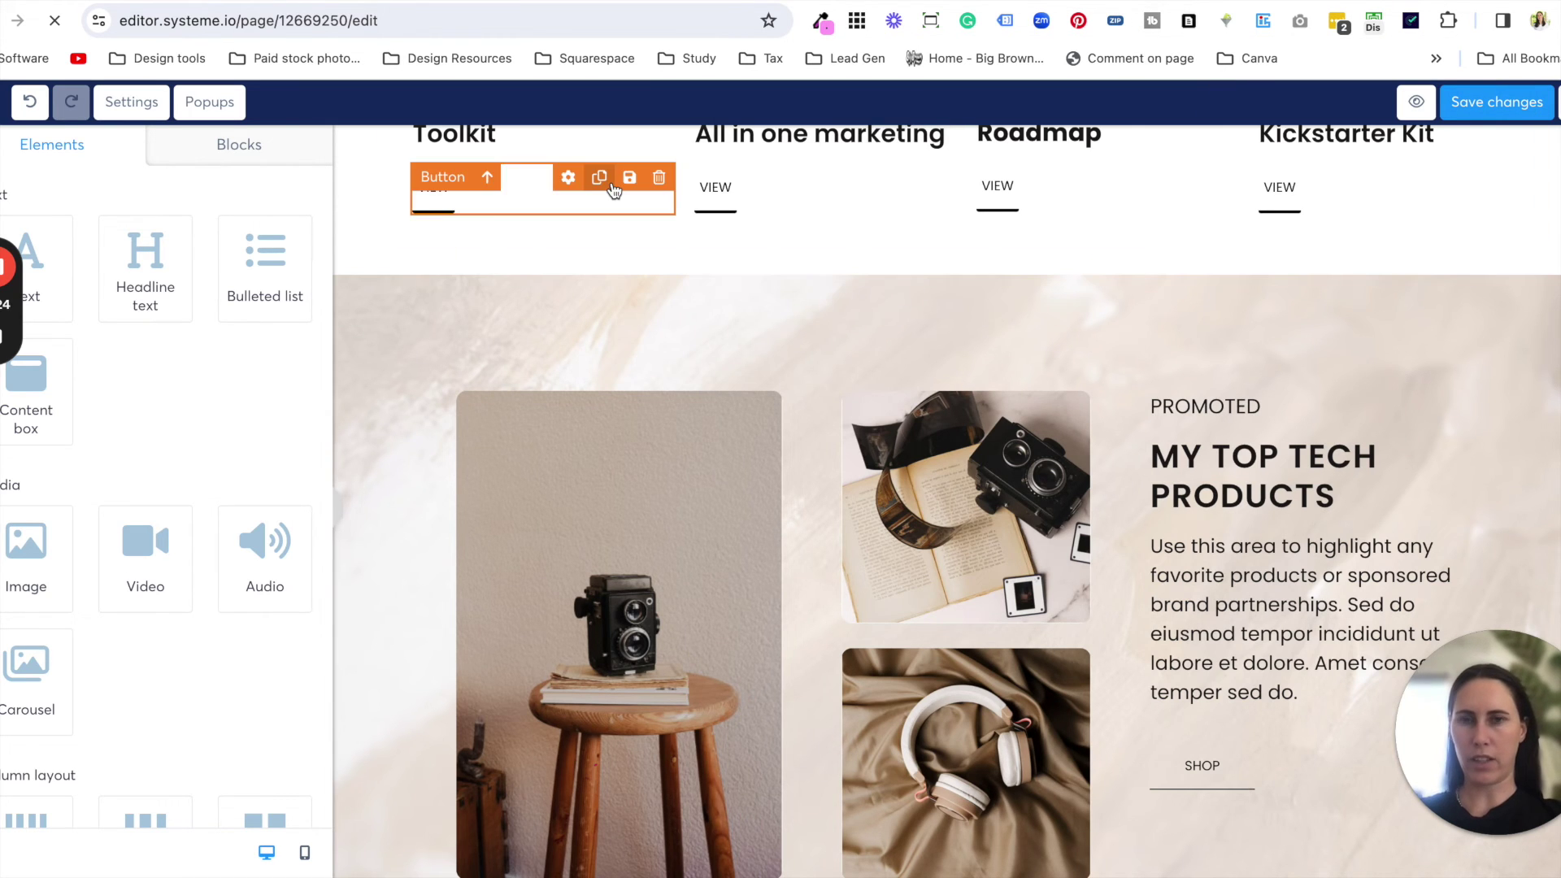
pyautogui.scroll(-1, 239, 345)
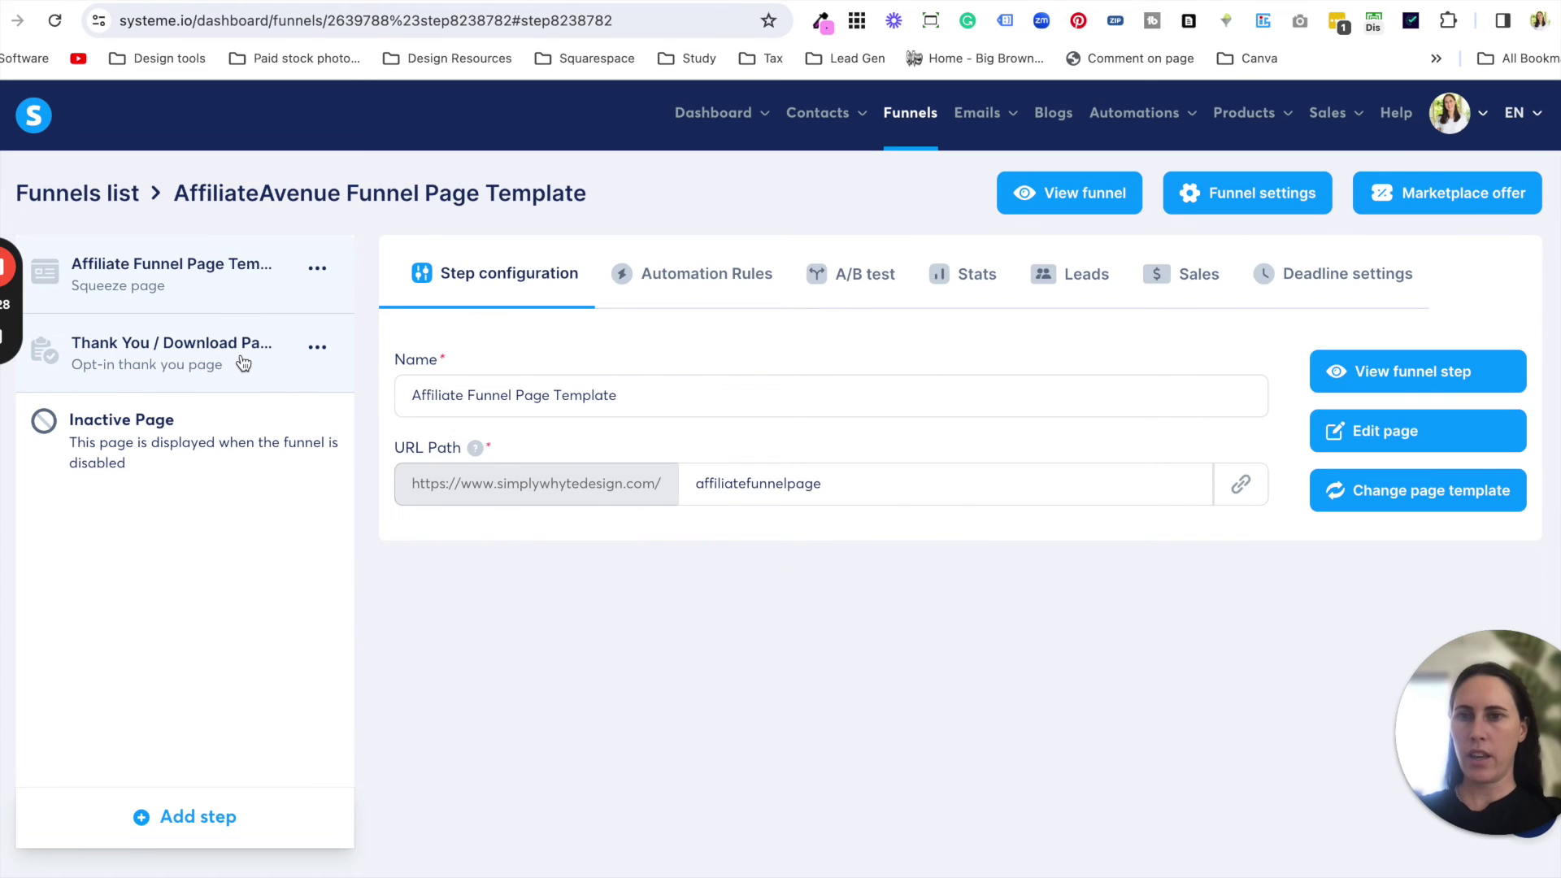
# View the live page of the Thank You / Download Page step, then close it to return to the funnel
pyautogui.click(243, 361)
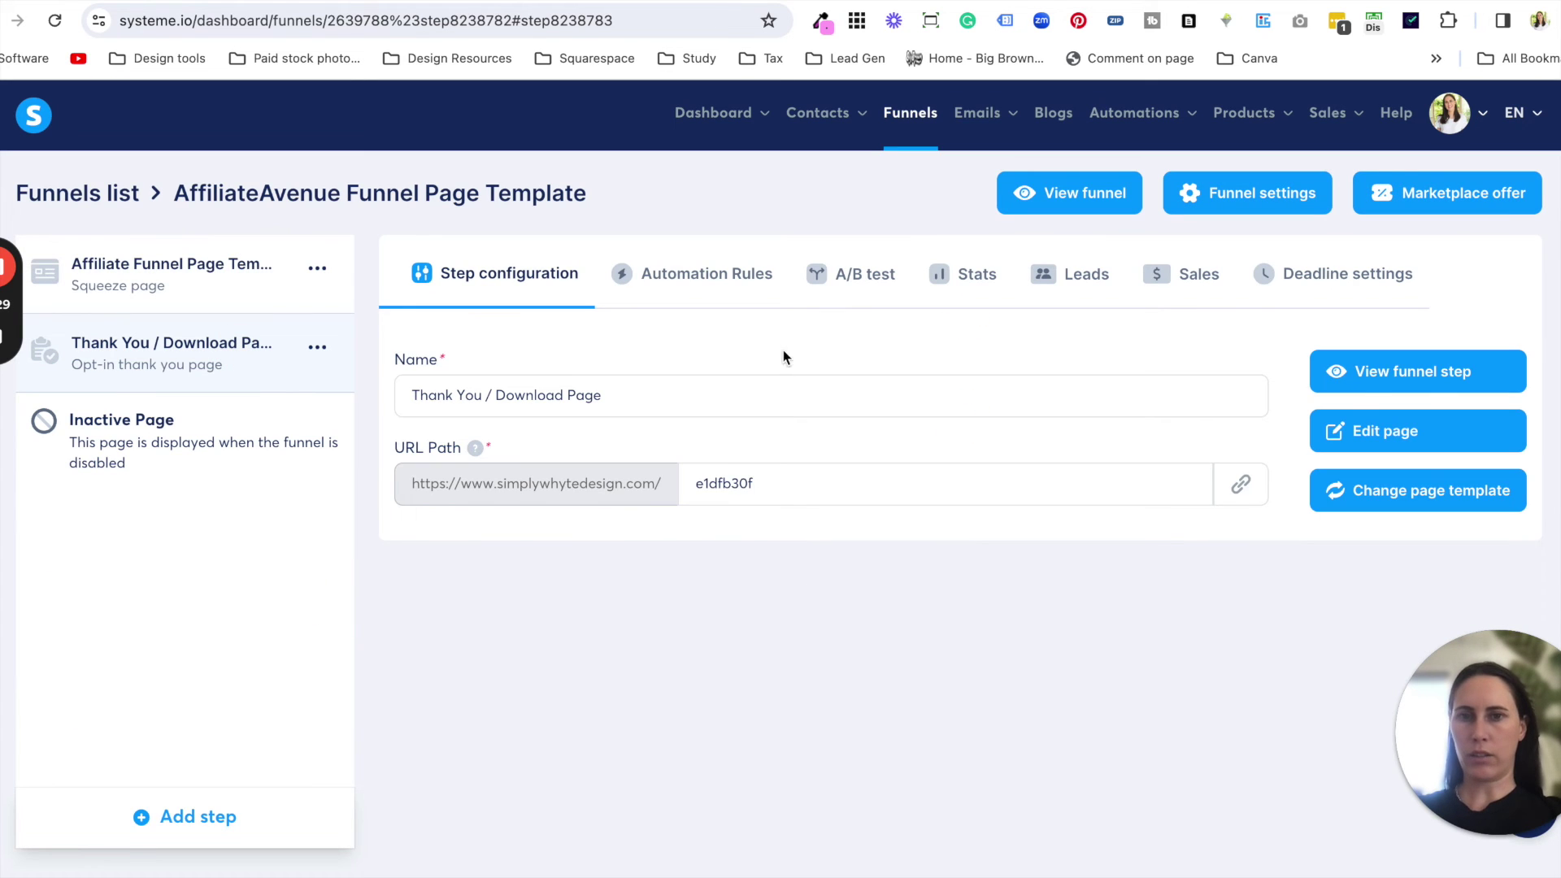
pyautogui.click(1360, 375)
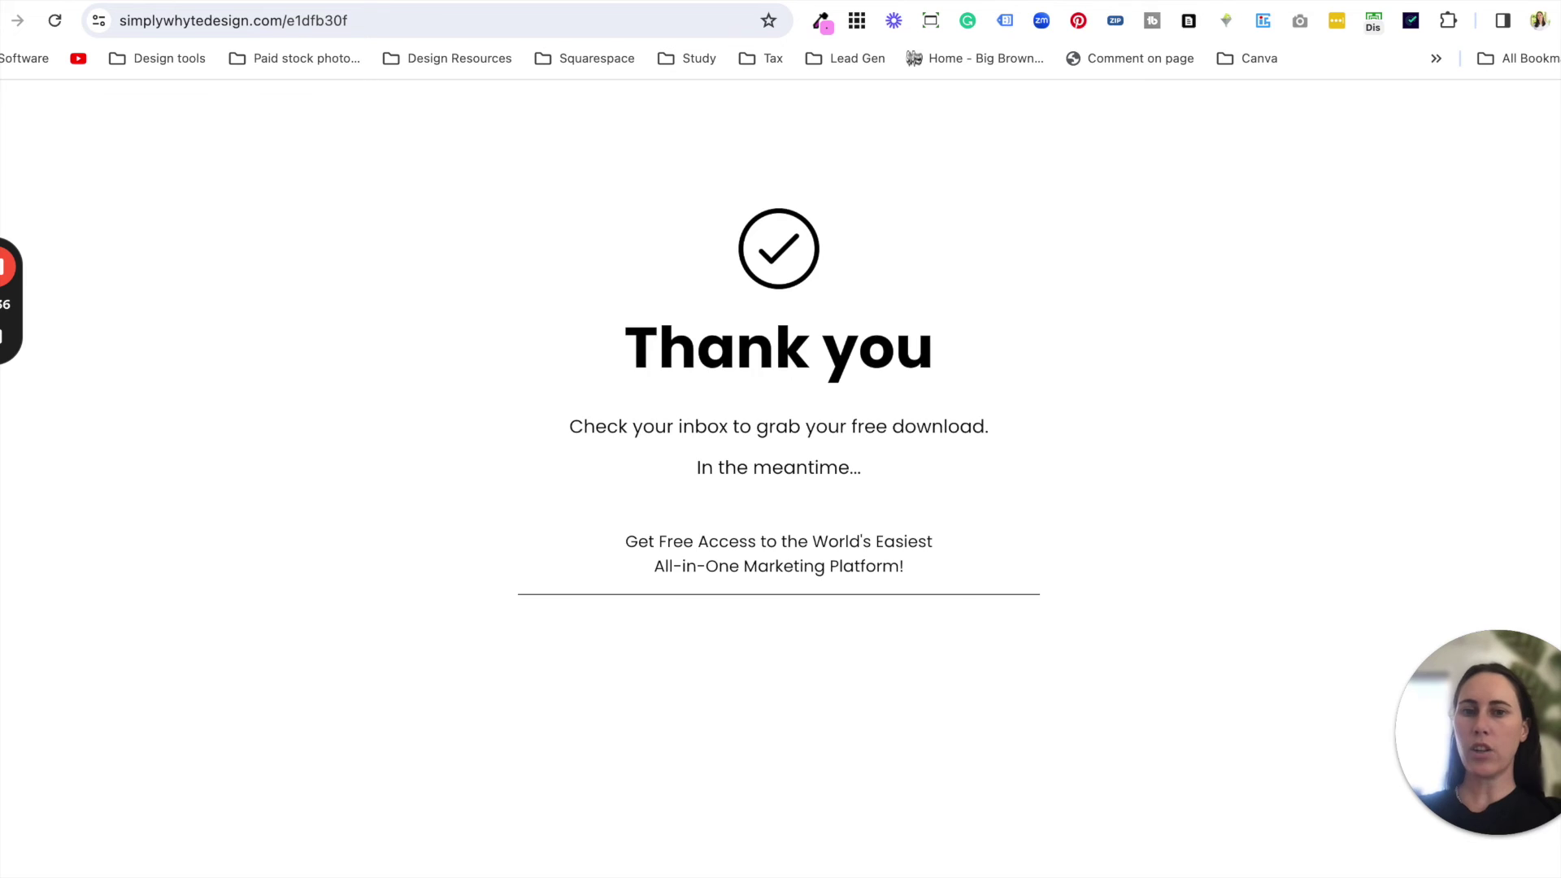
pyautogui.hotkey('ctrl', 'w')
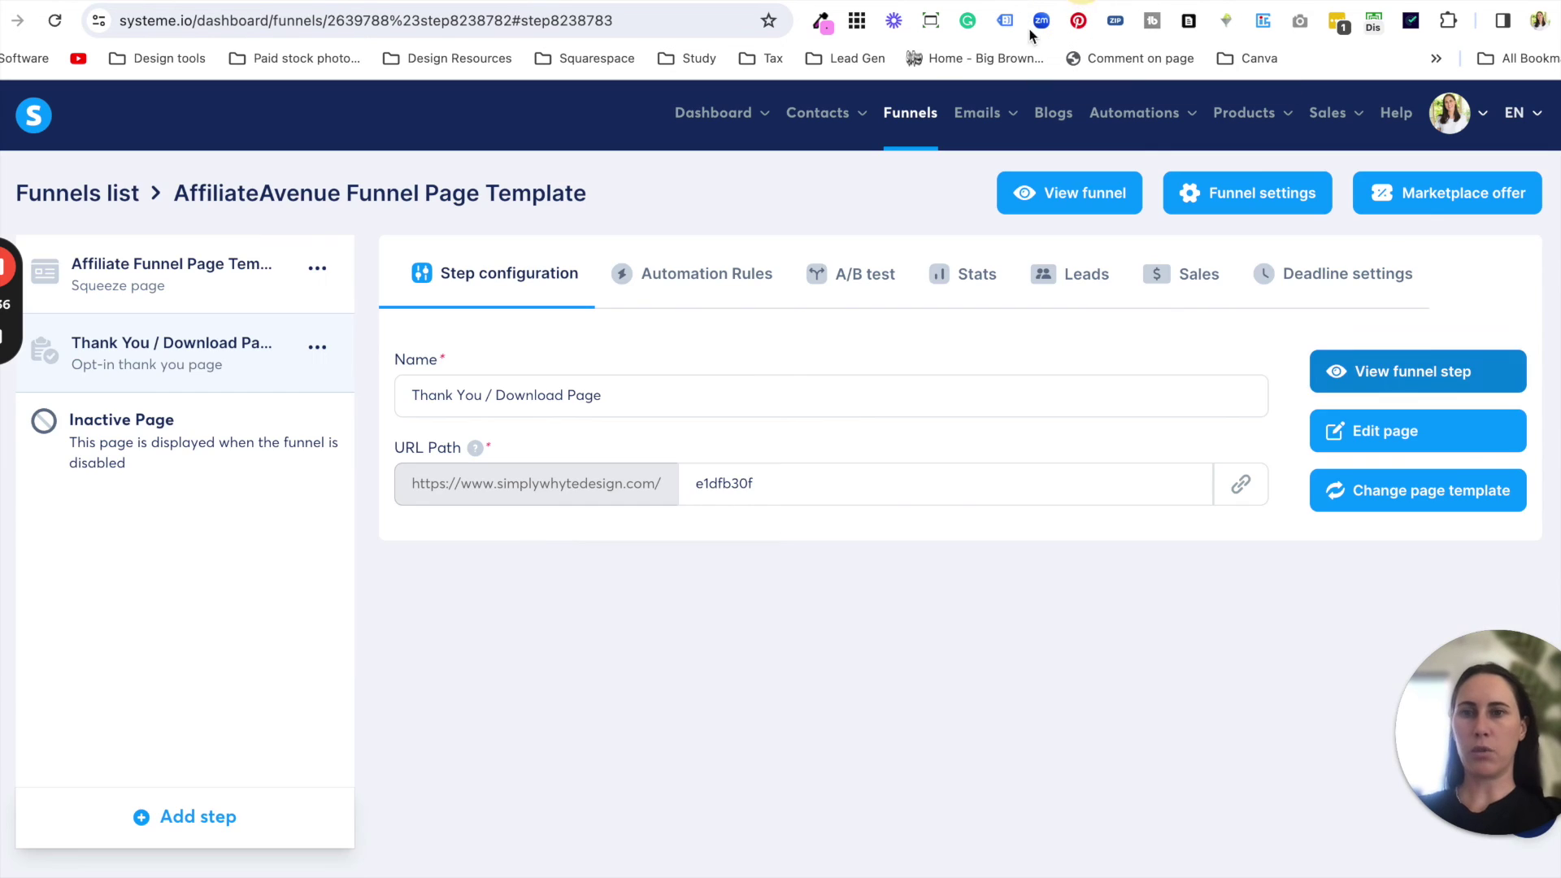
# View the live Affiliate Funnel Page Template step and examine its lead magnet section with the email sign-up form
pyautogui.click(262, 293)
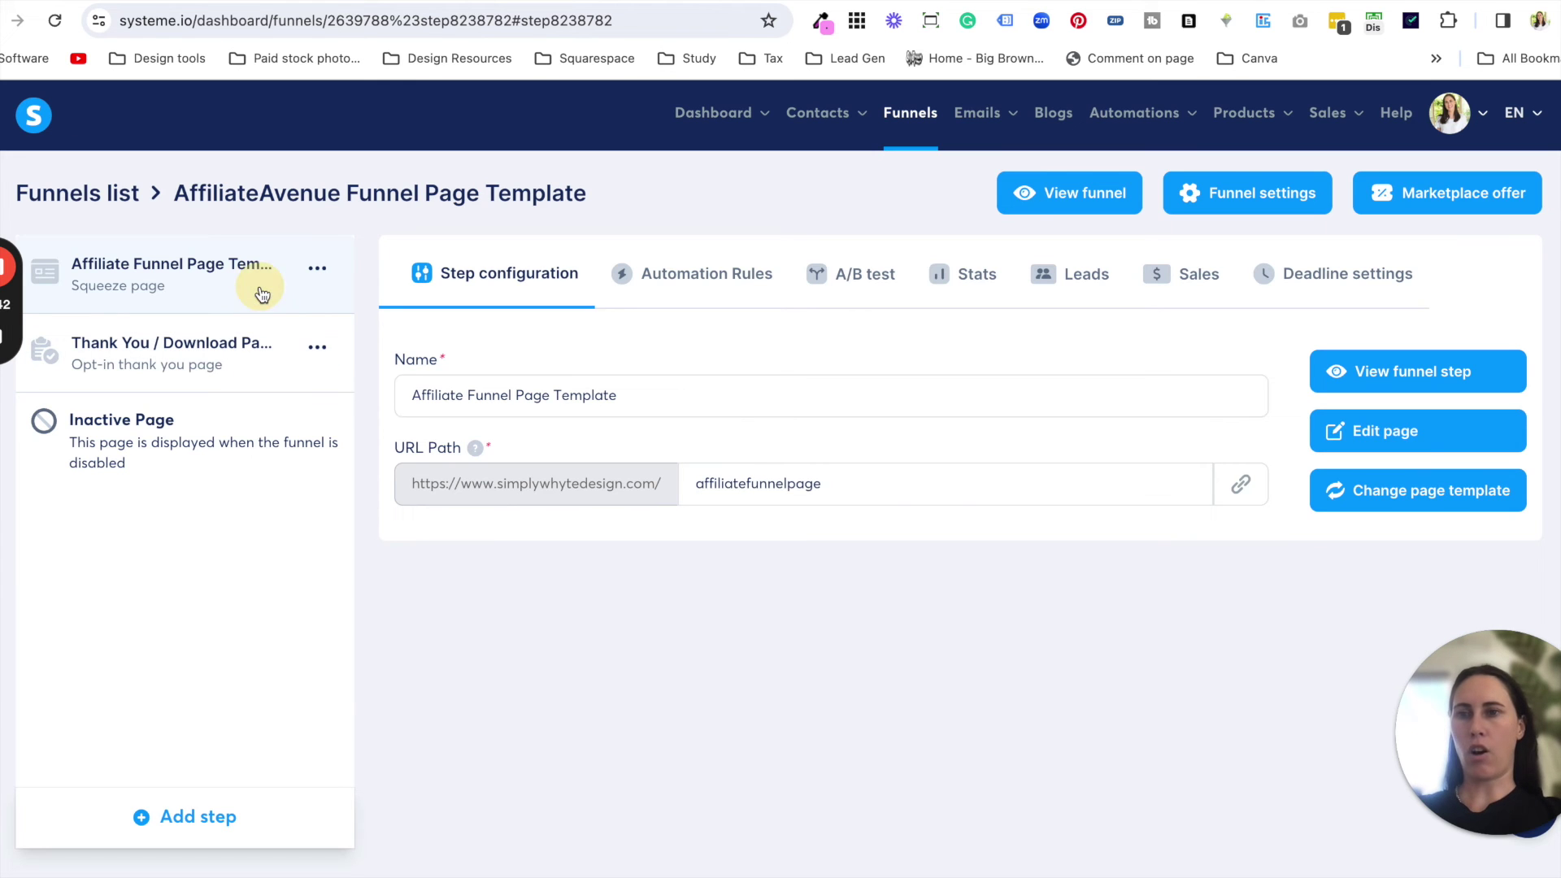
pyautogui.click(1376, 370)
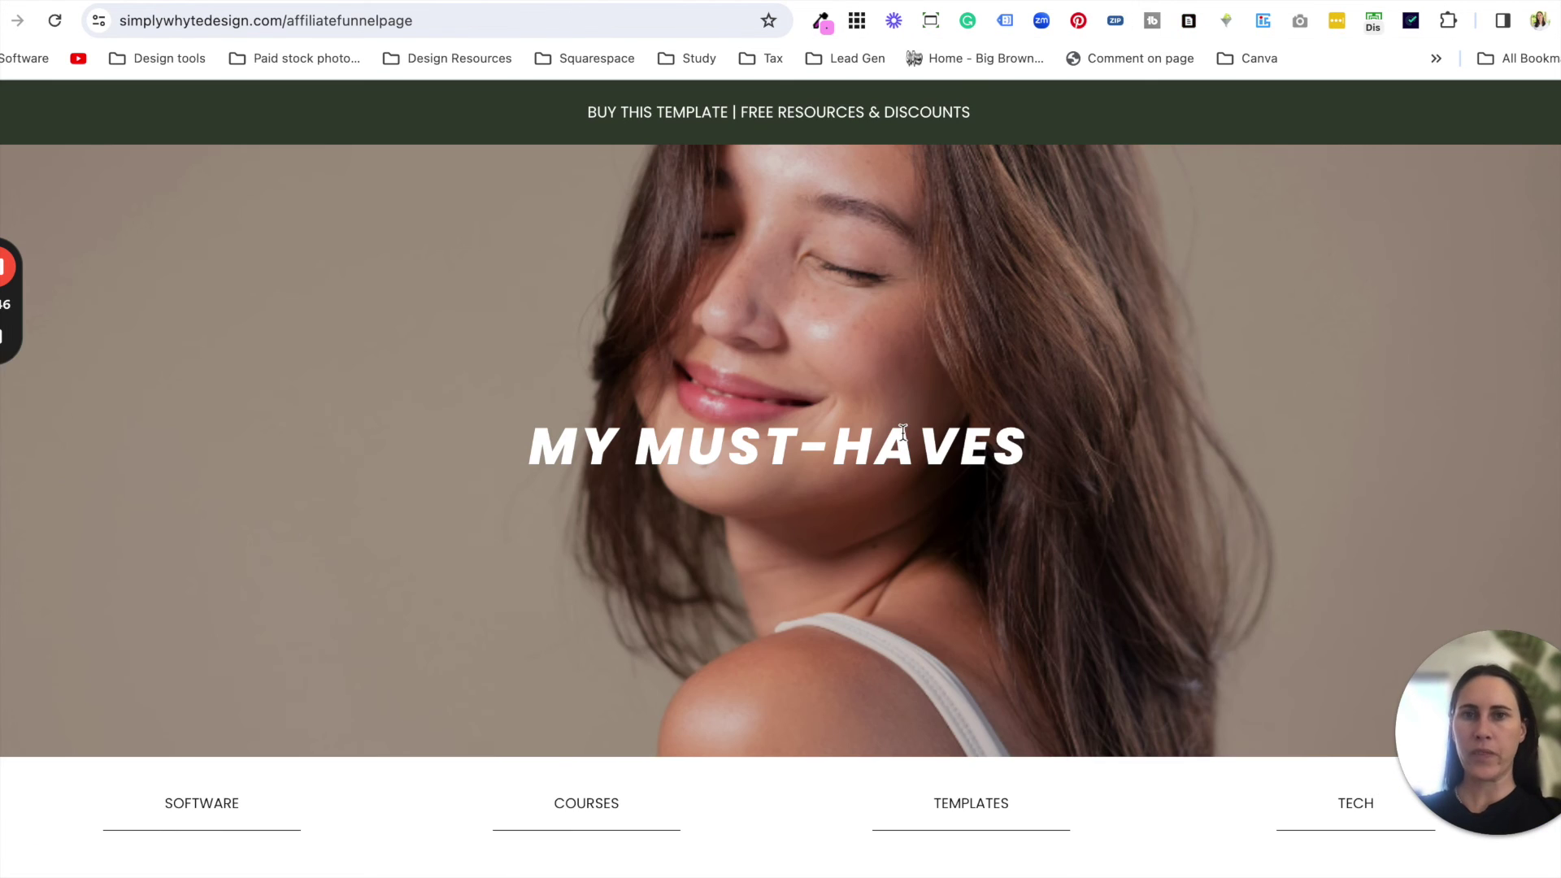
pyautogui.scroll(-20, 902, 432)
pyautogui.scroll(-10, 904, 440)
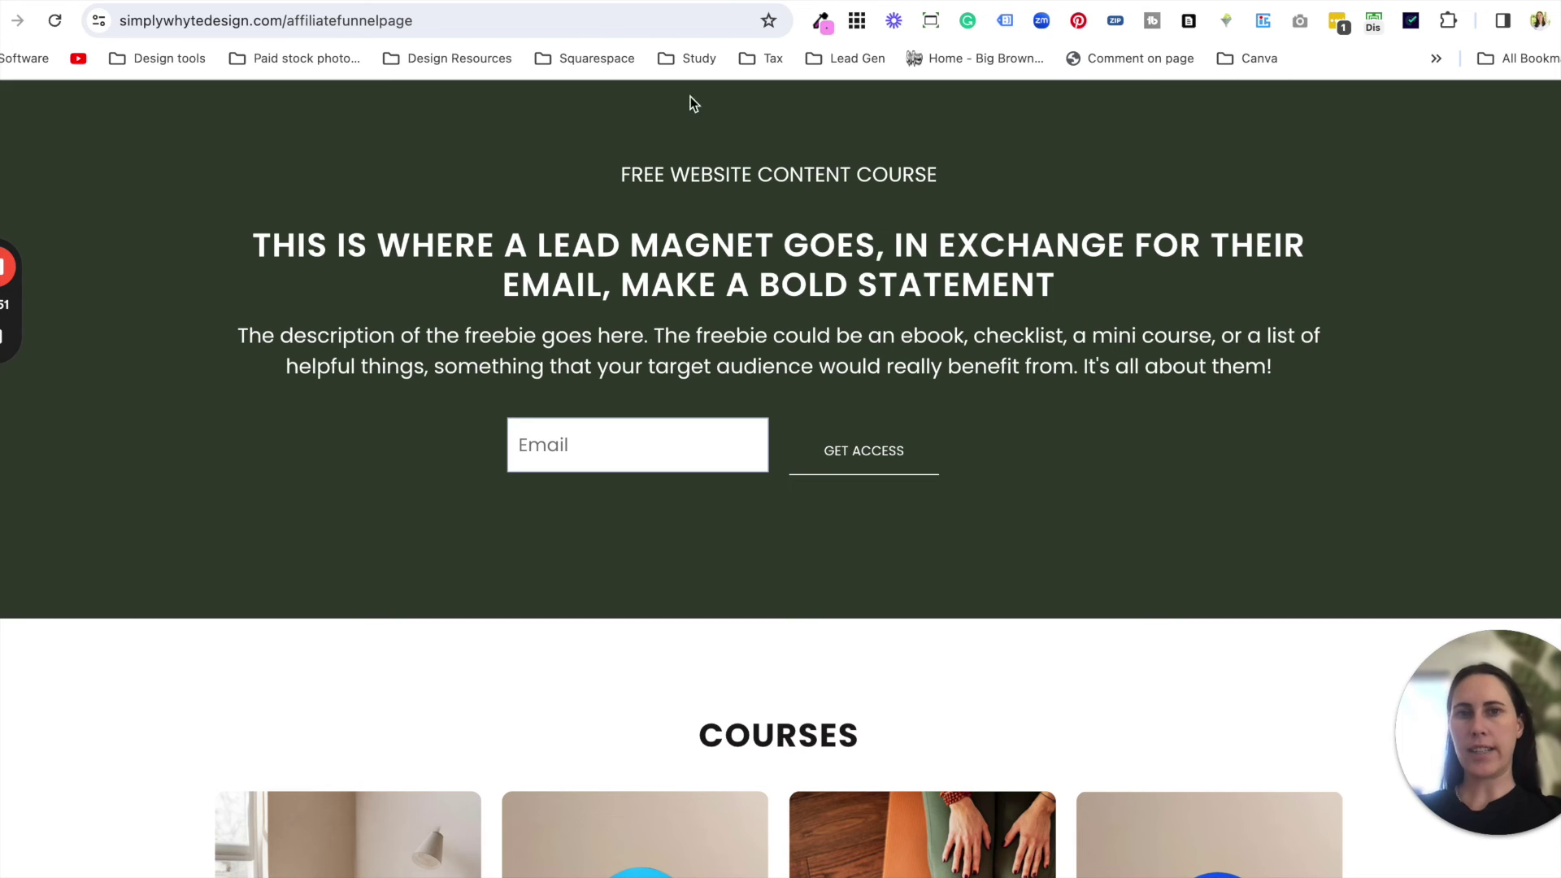
# Review the live thank you page, highlighting its "In the meantime..." line, and go back to the funnel dashboard
pyautogui.click(1005, 0)
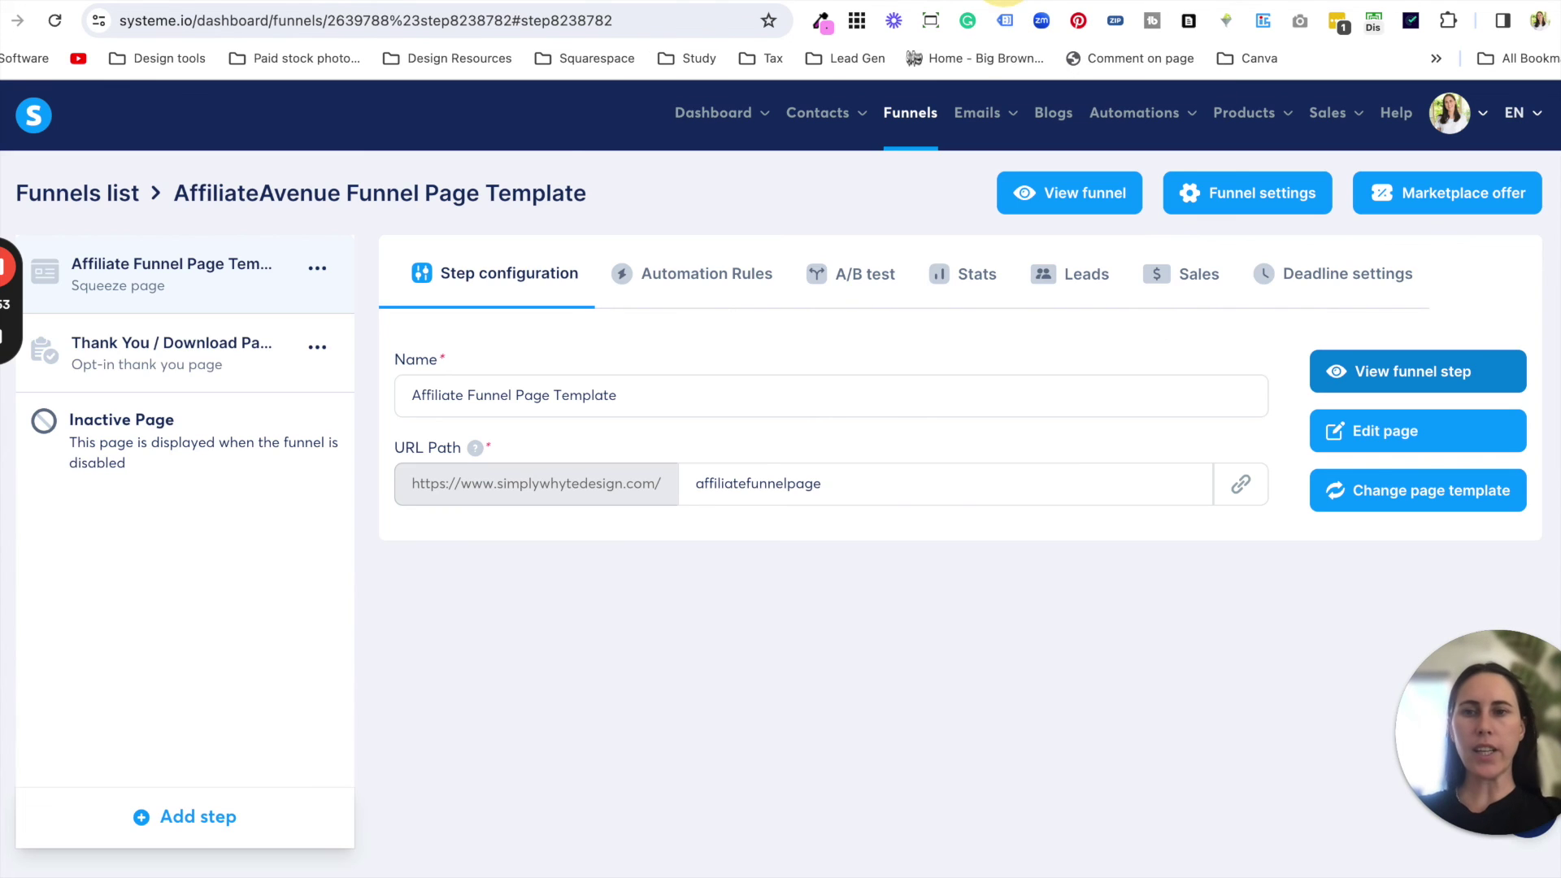
pyautogui.click(1204, 0)
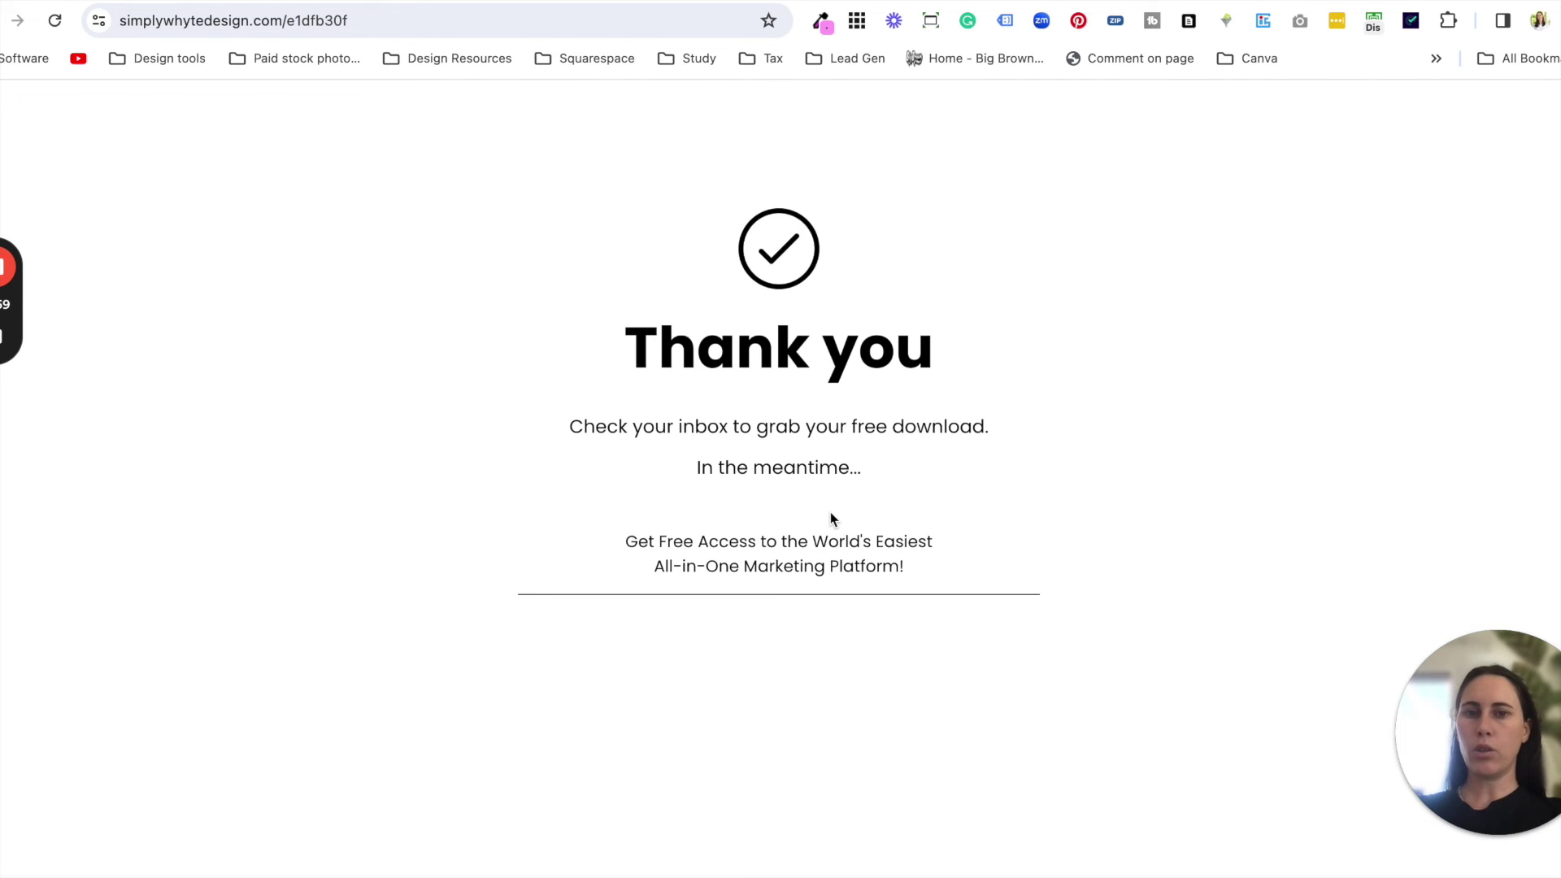
pyautogui.moveTo(864, 466); pyautogui.dragTo(689, 466)
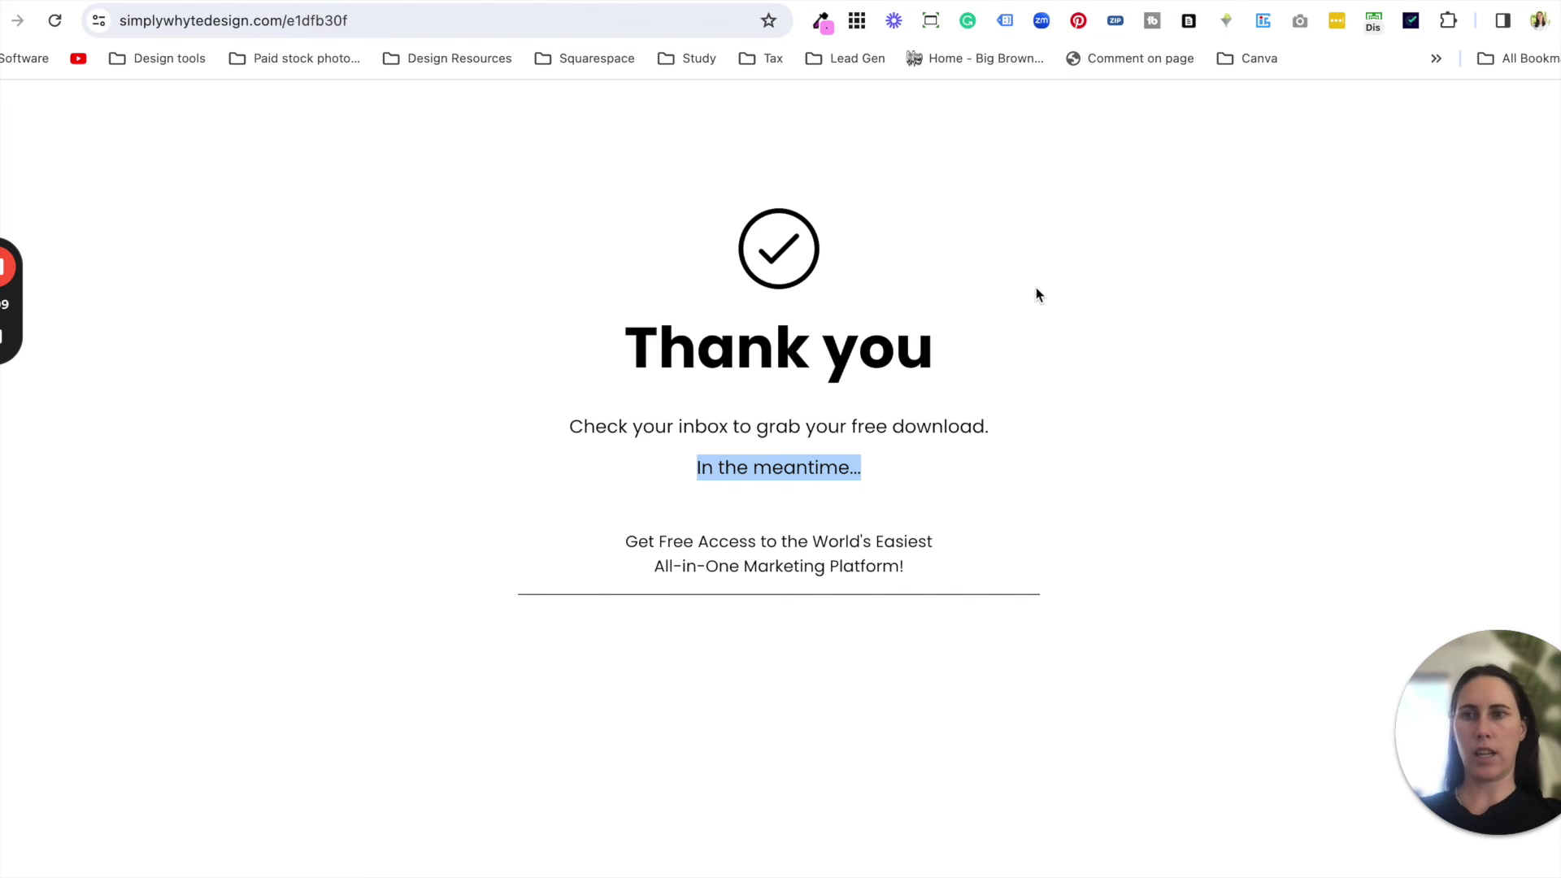
pyautogui.click(1009, 2)
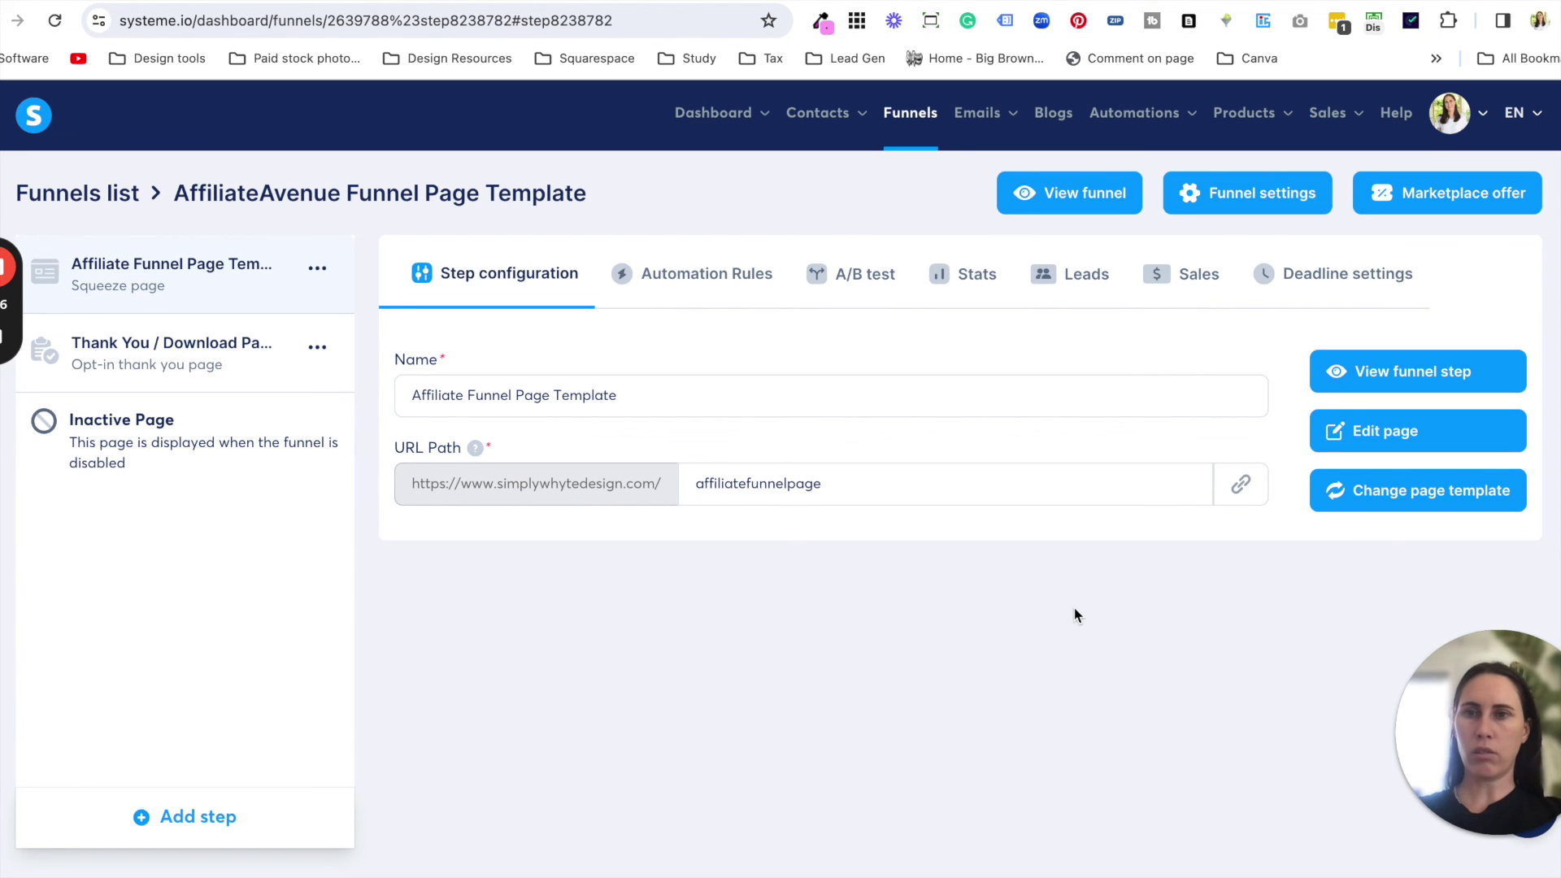
# Open the live affiliate funnel page and examine its My Must-Haves banner, category links, Featured products and promoted My Top Tech Products section
pyautogui.click(1090, 204)
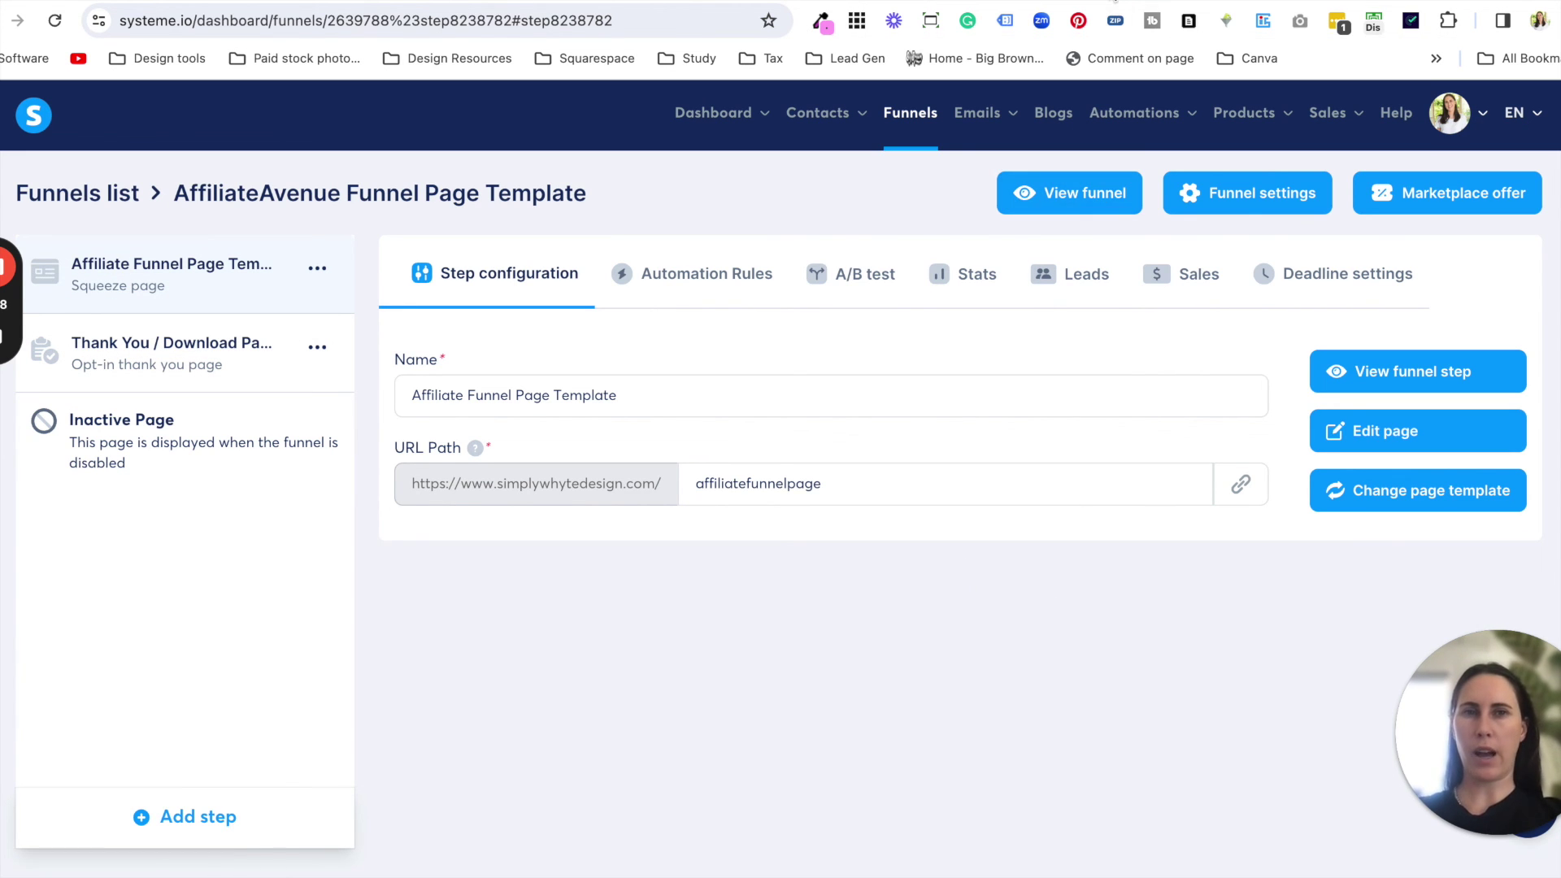
pyautogui.scroll(15, 1067, 322)
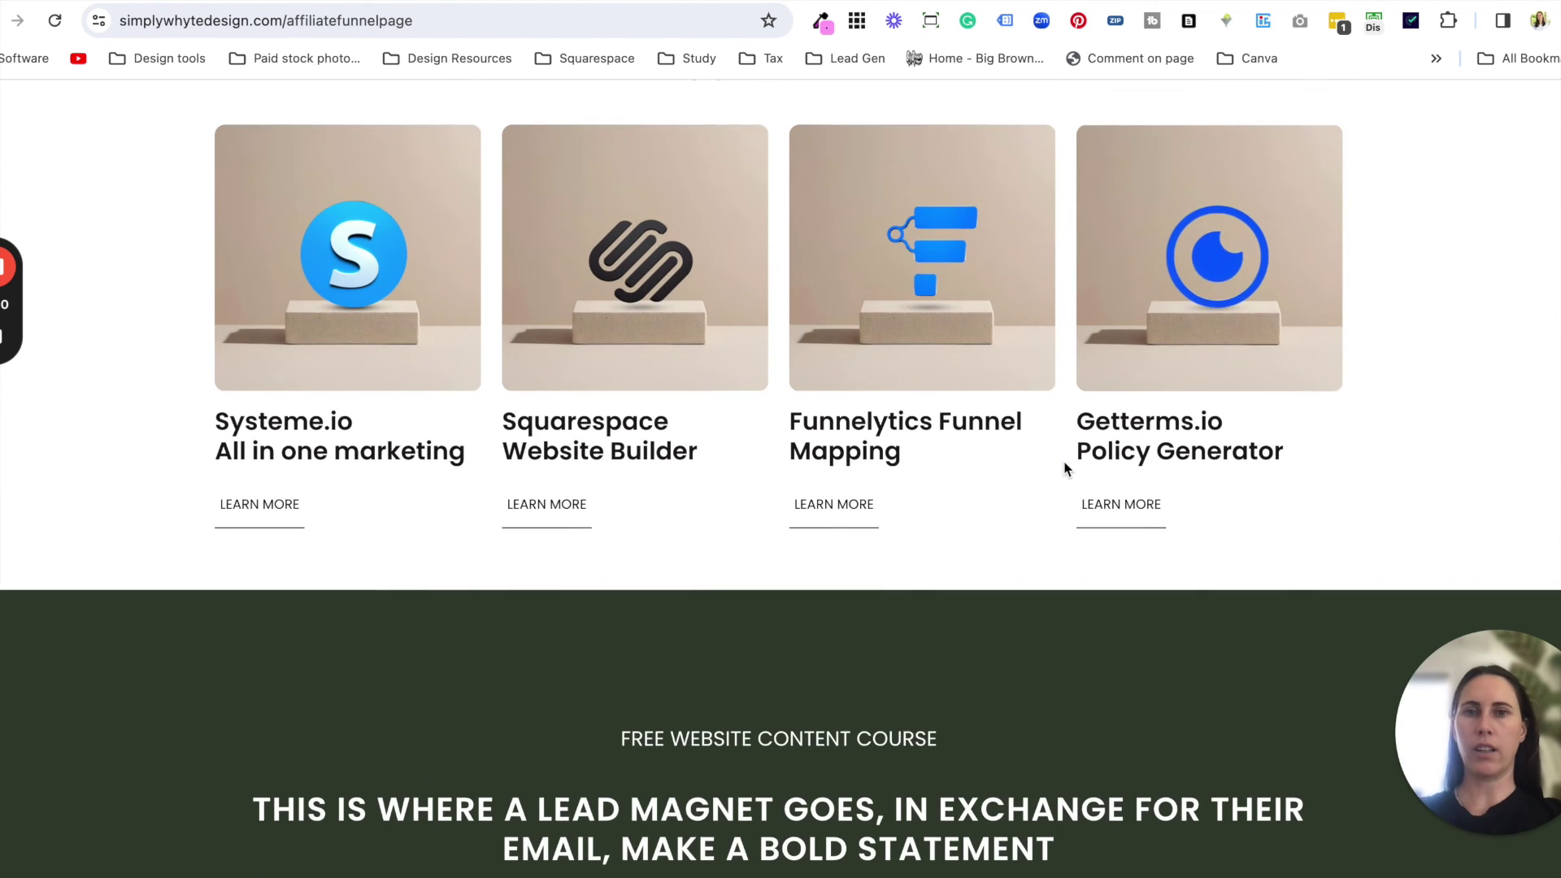
pyautogui.scroll(10, 1065, 470)
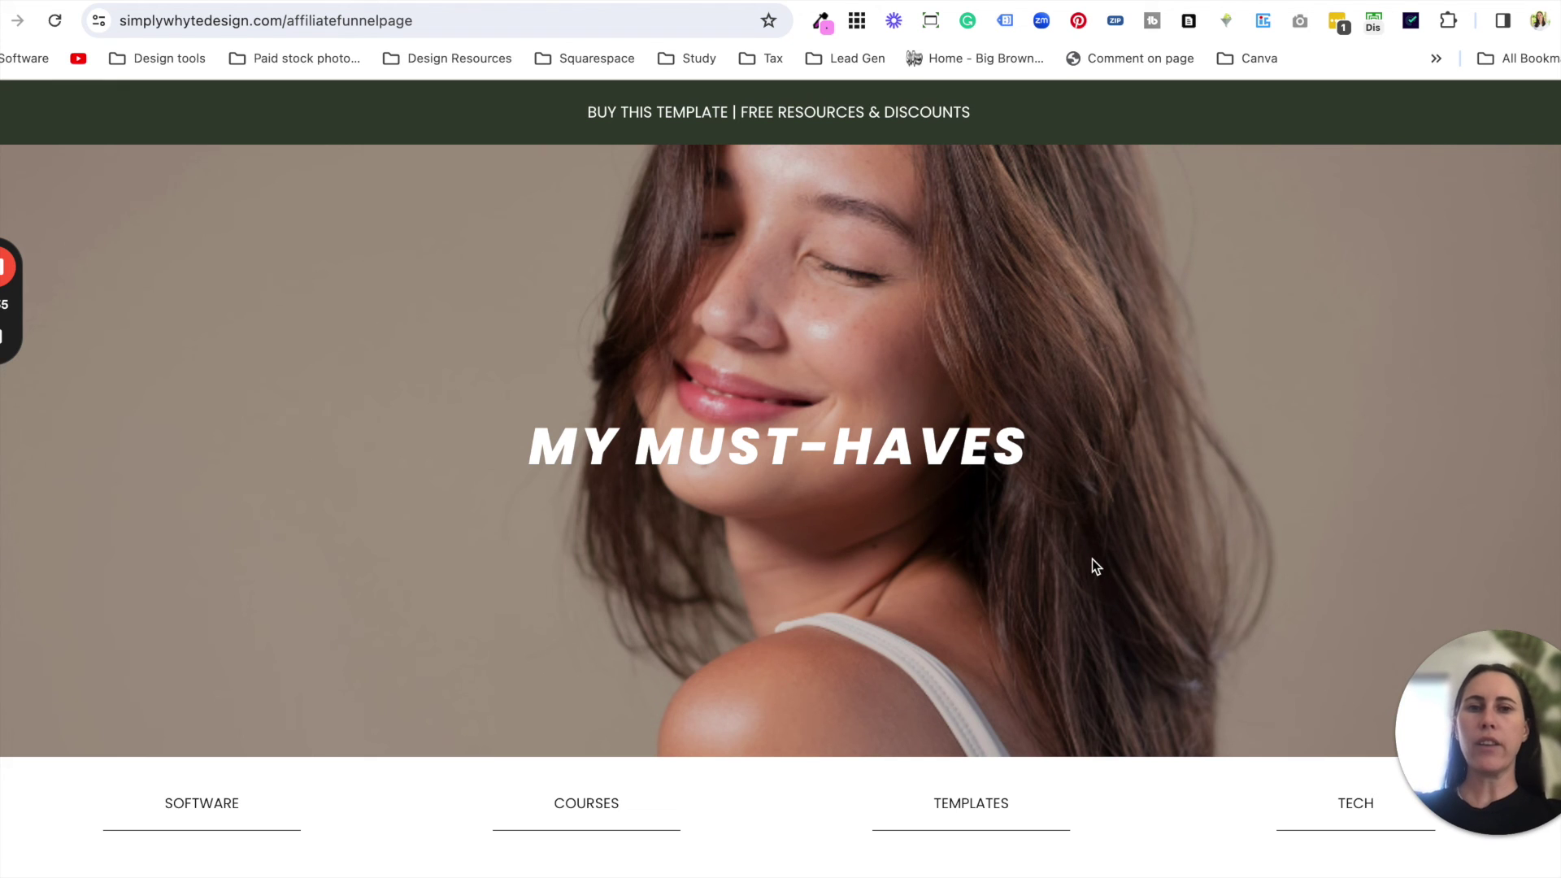
pyautogui.scroll(-3, 1091, 567)
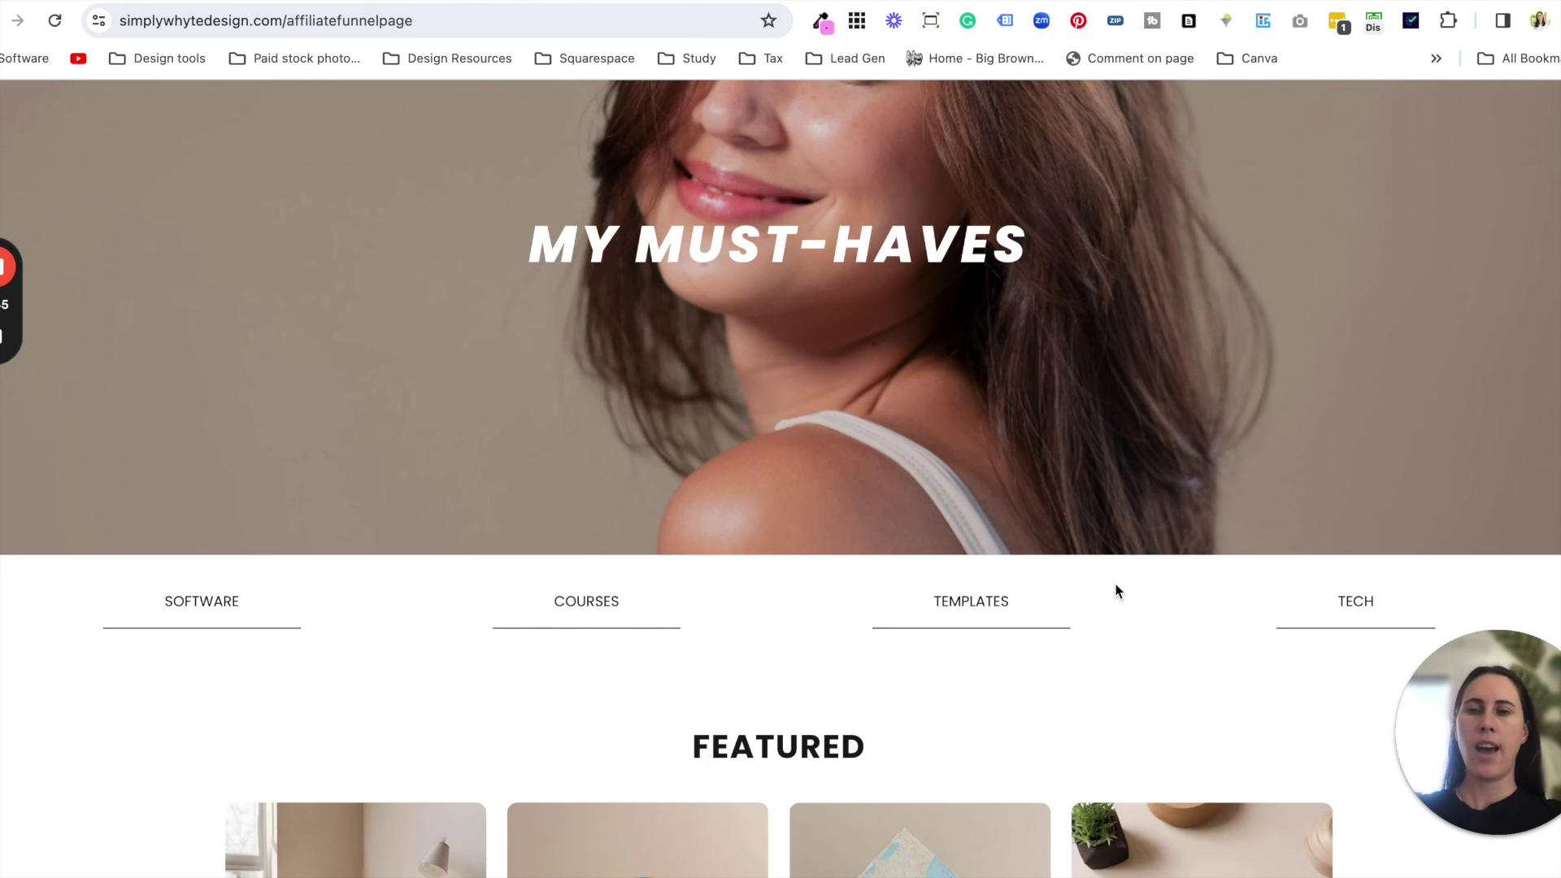
pyautogui.scroll(-6, 1116, 591)
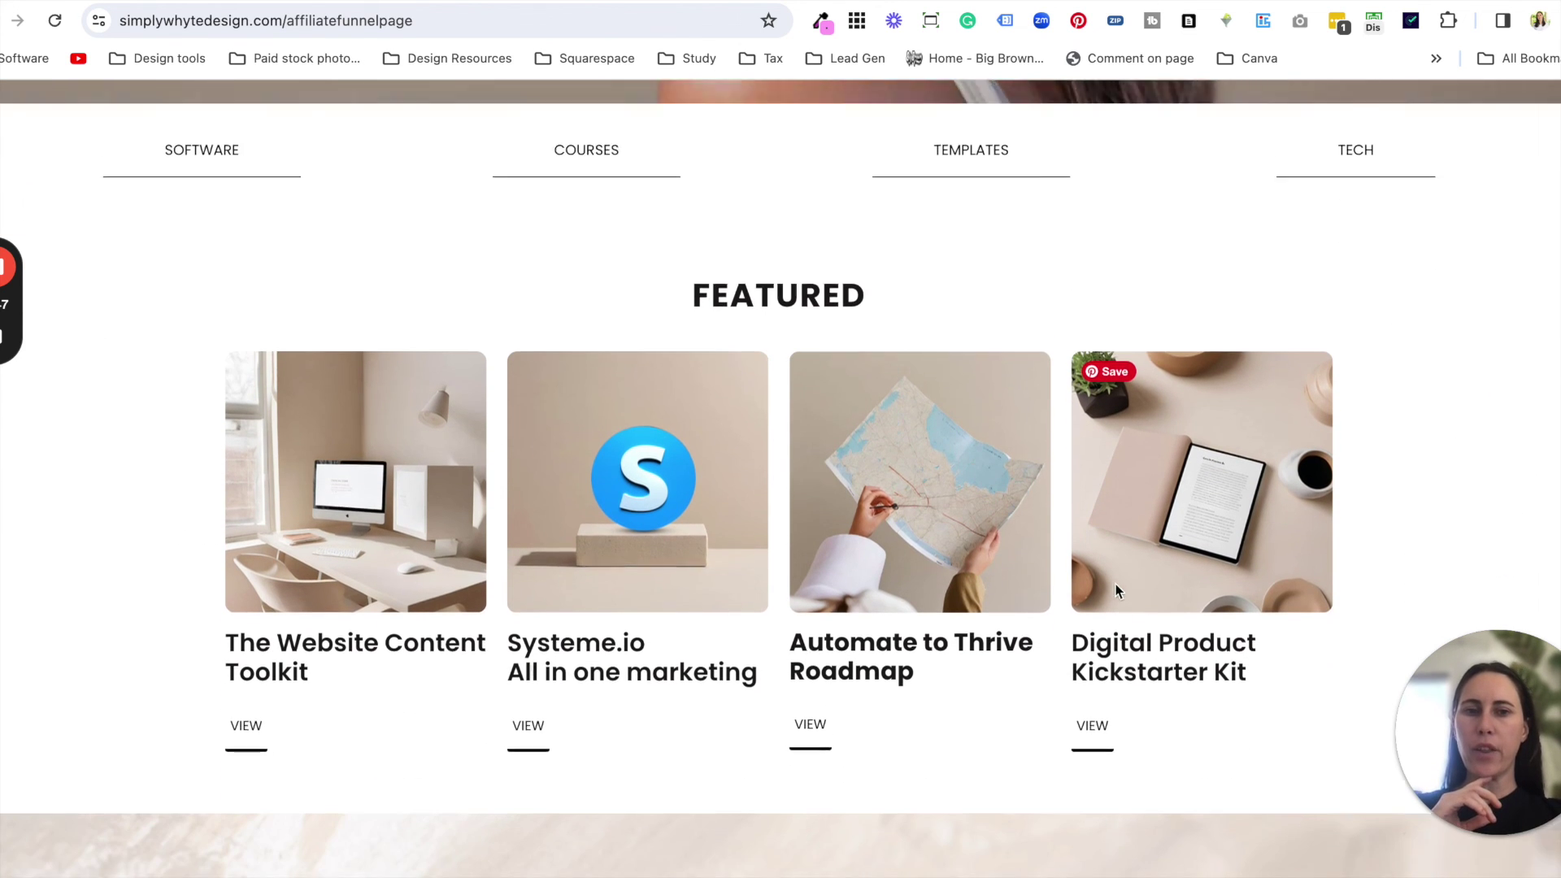
pyautogui.scroll(-7, 1217, 701)
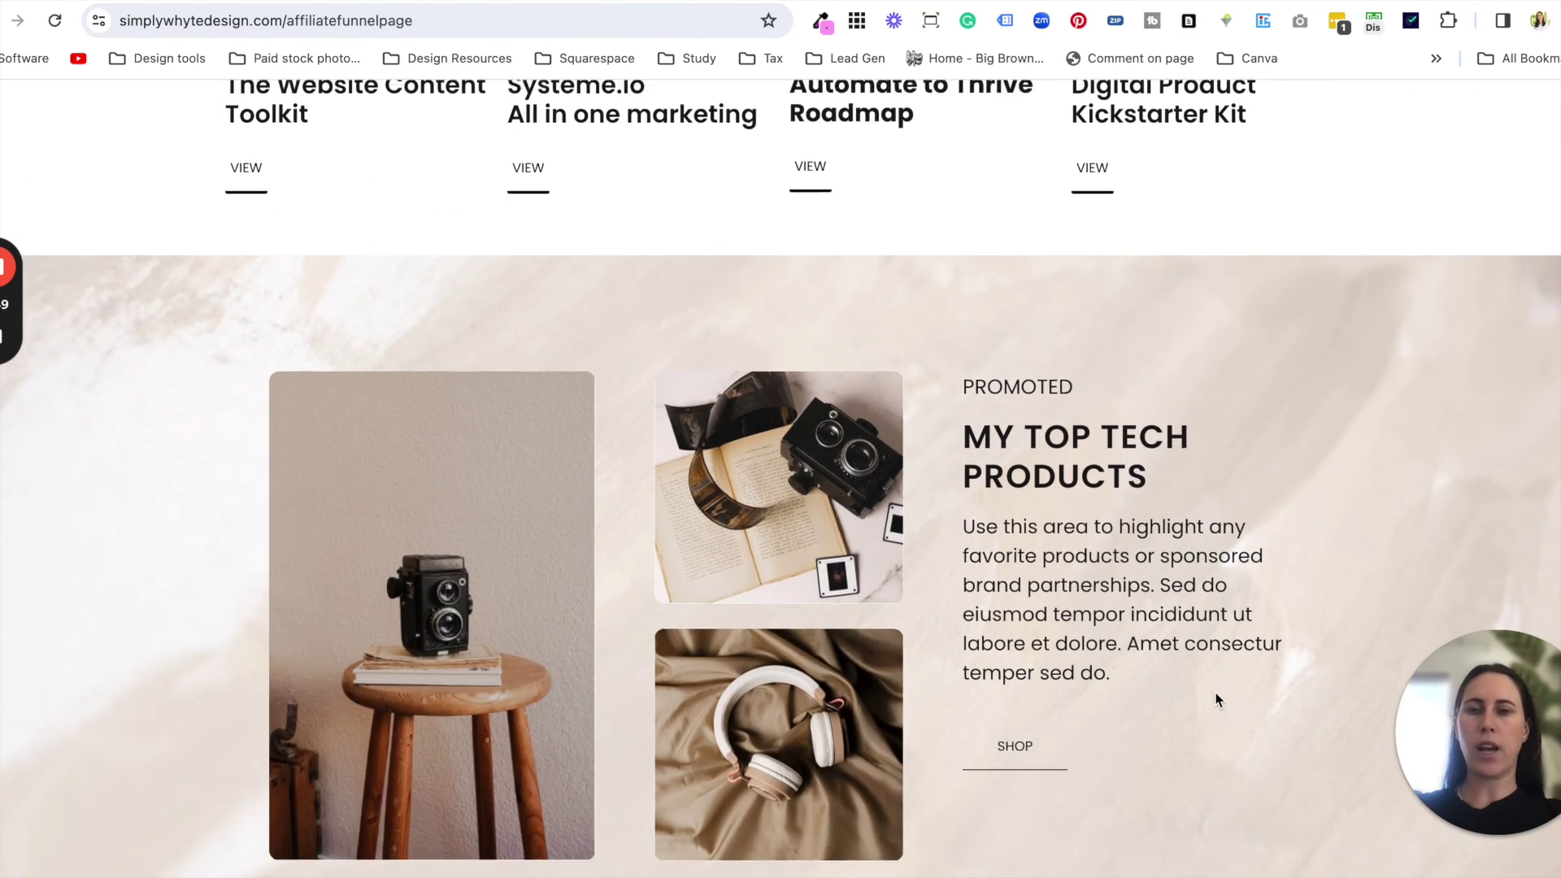
pyautogui.scroll(-3, 1217, 700)
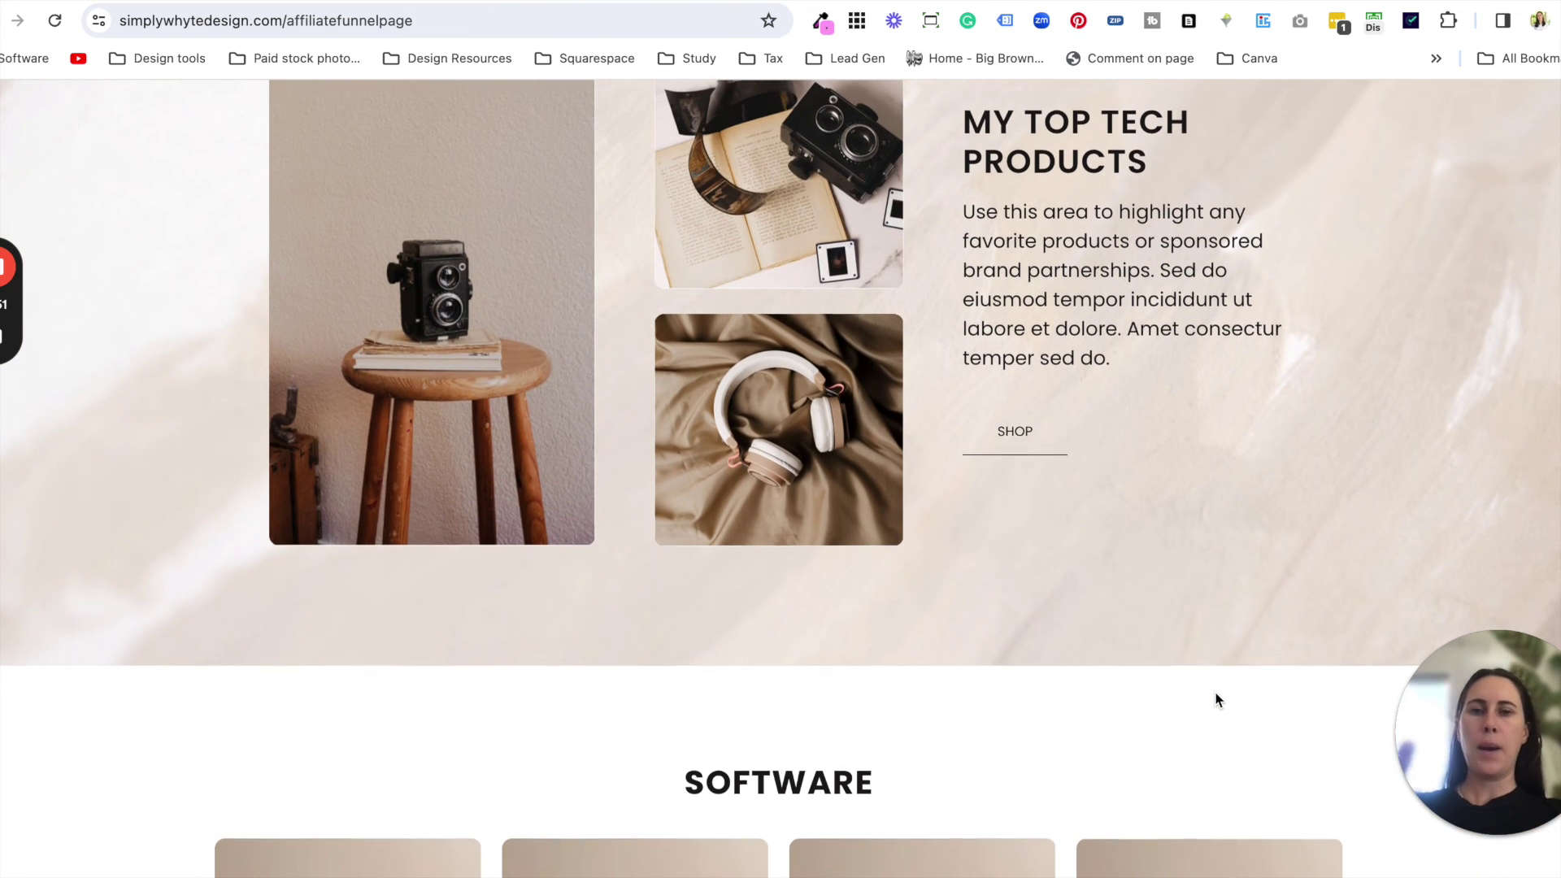
pyautogui.scroll(-2, 1218, 699)
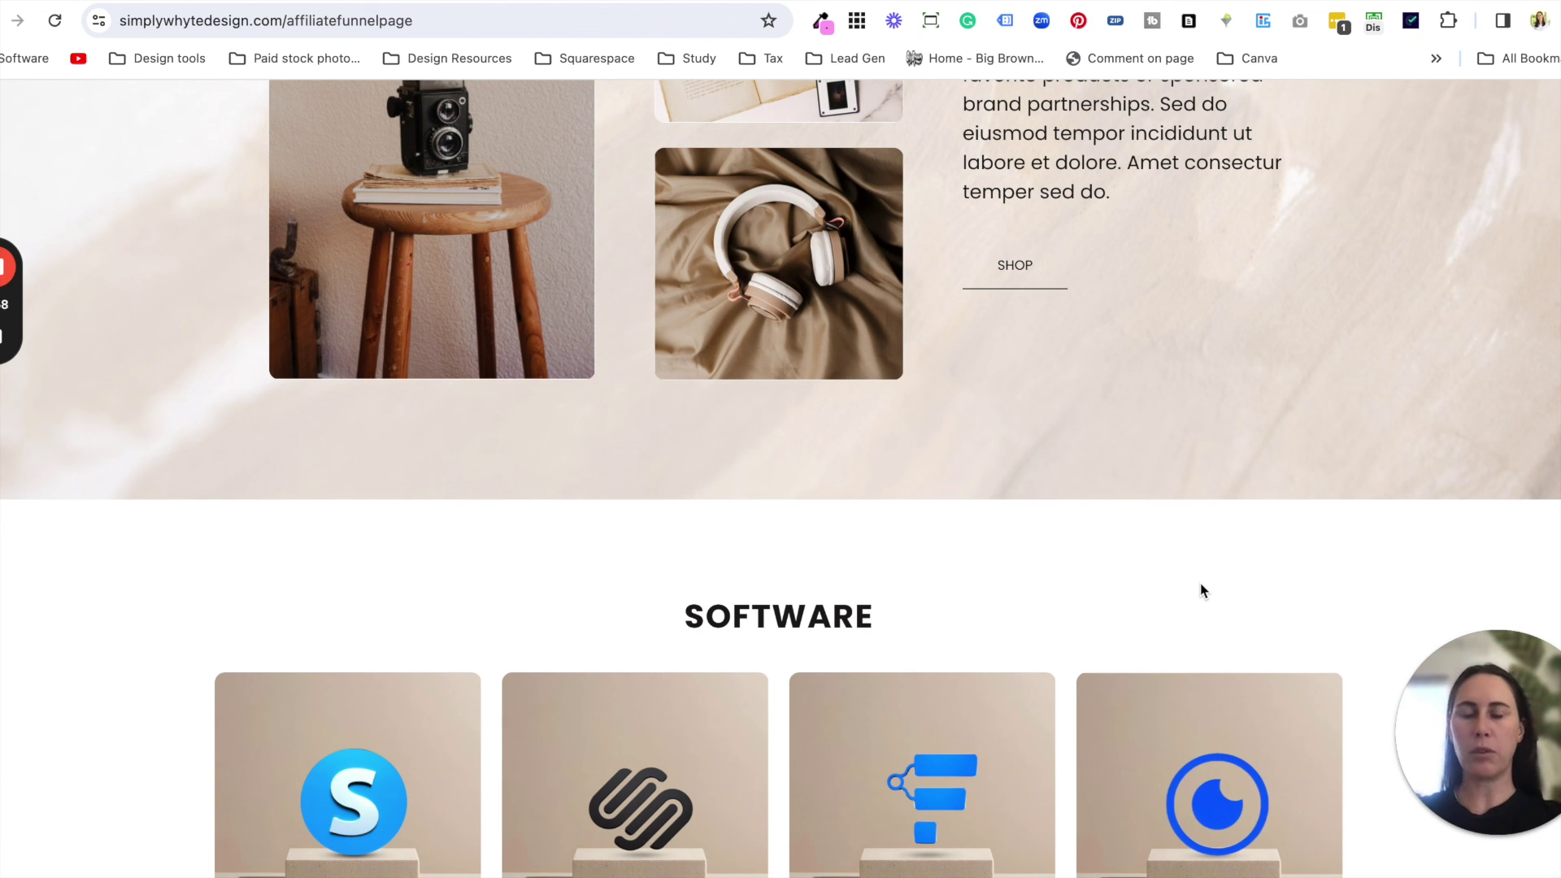
# Examine the Software, lead magnet and Courses sections and the promoted "Templates for people with big ideas" block on the live page
pyautogui.scroll(-8, 1201, 585)
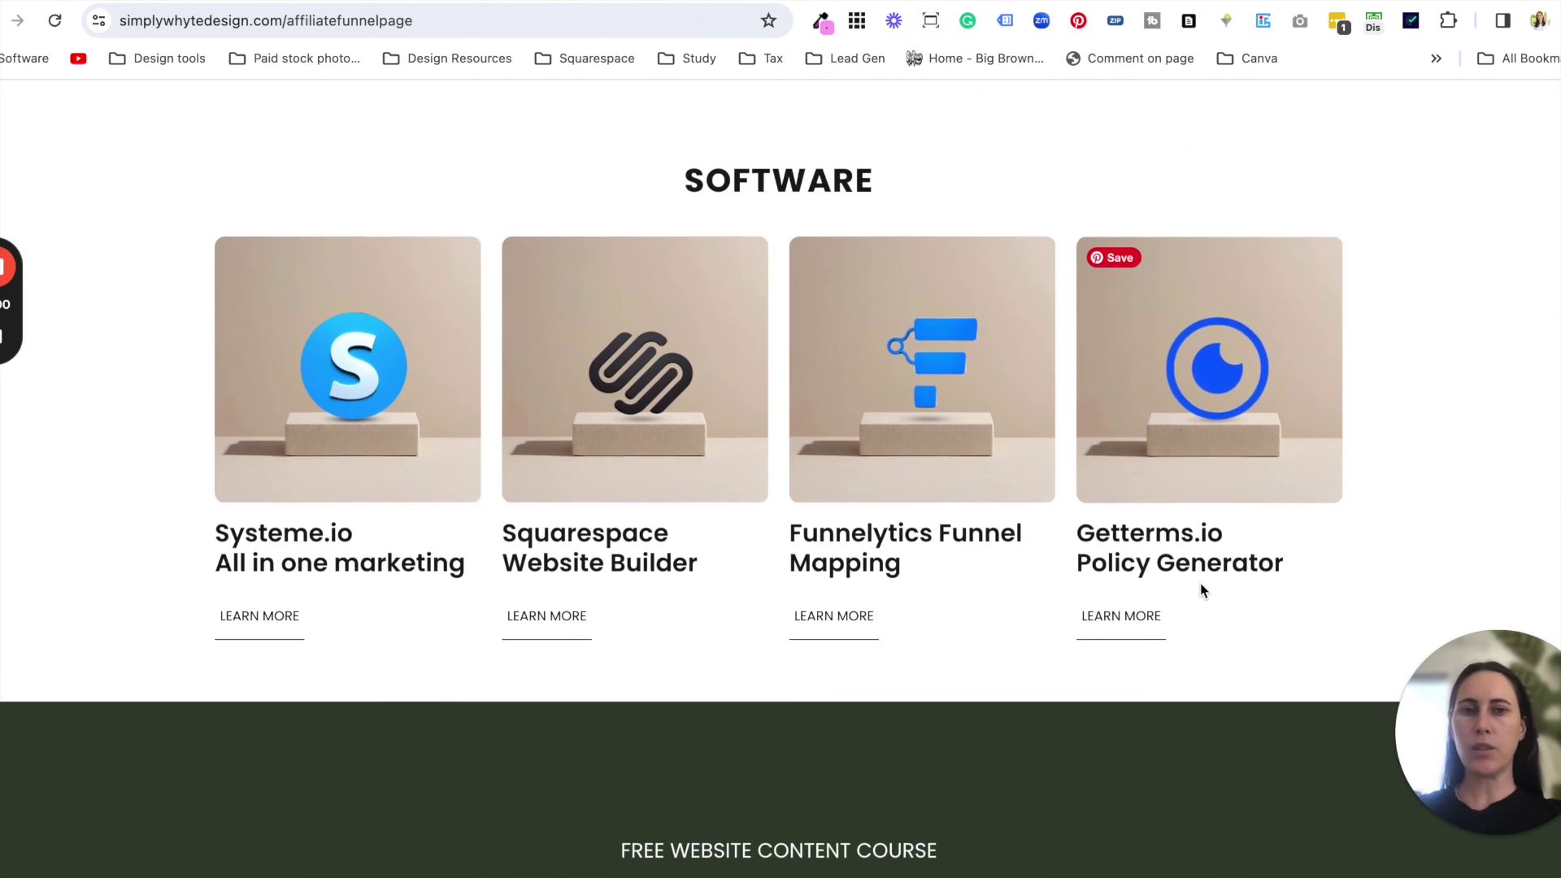
pyautogui.scroll(-1, 1205, 591)
pyautogui.scroll(-3, 1204, 591)
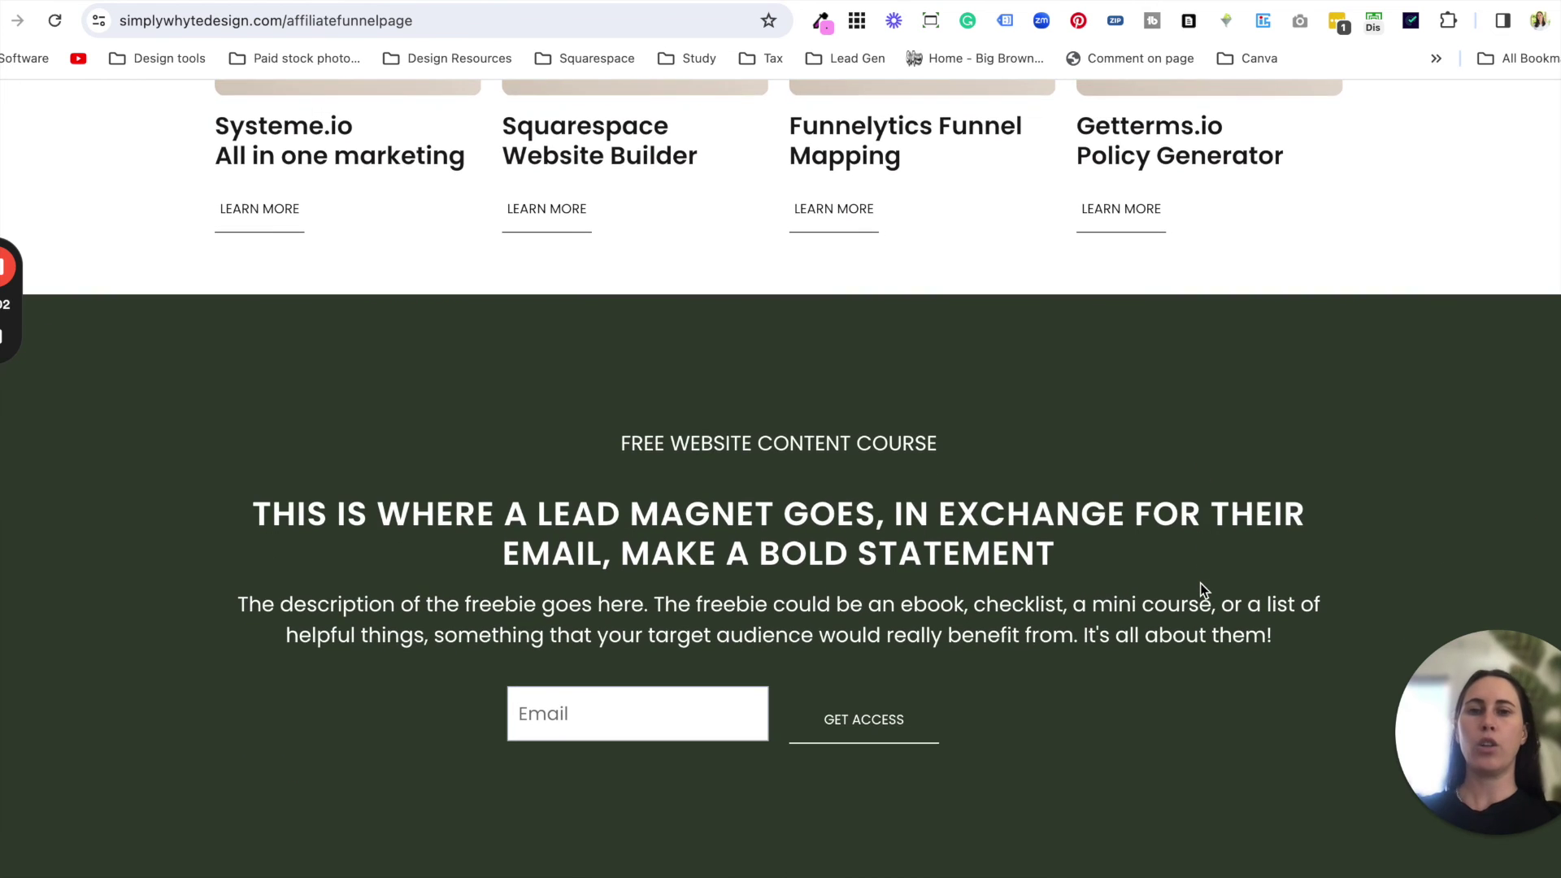
pyautogui.scroll(-9, 1201, 585)
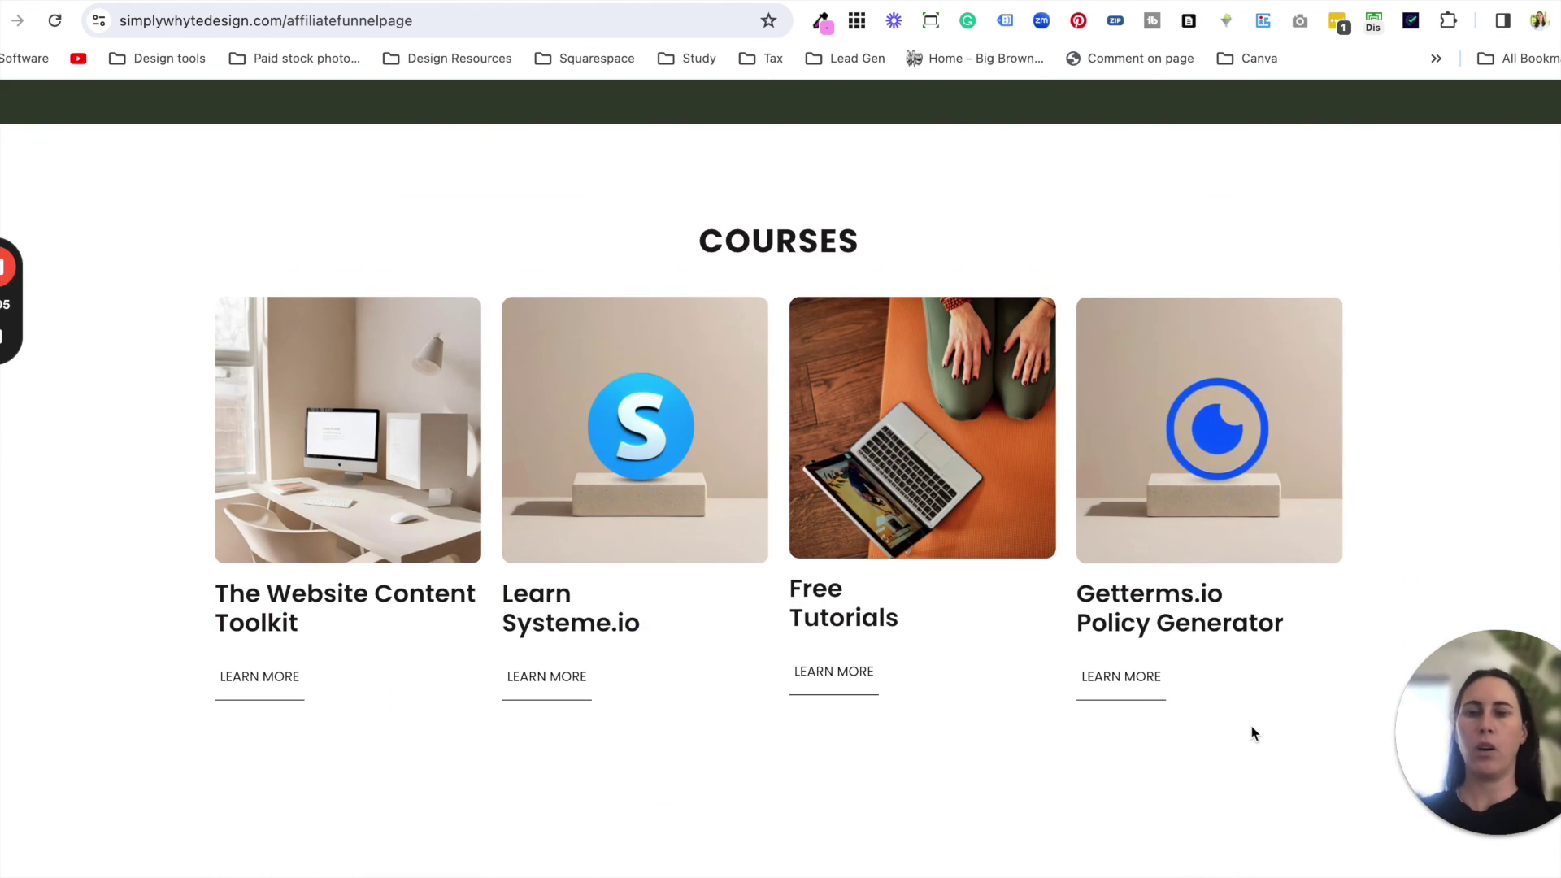
pyautogui.scroll(-3, 1252, 731)
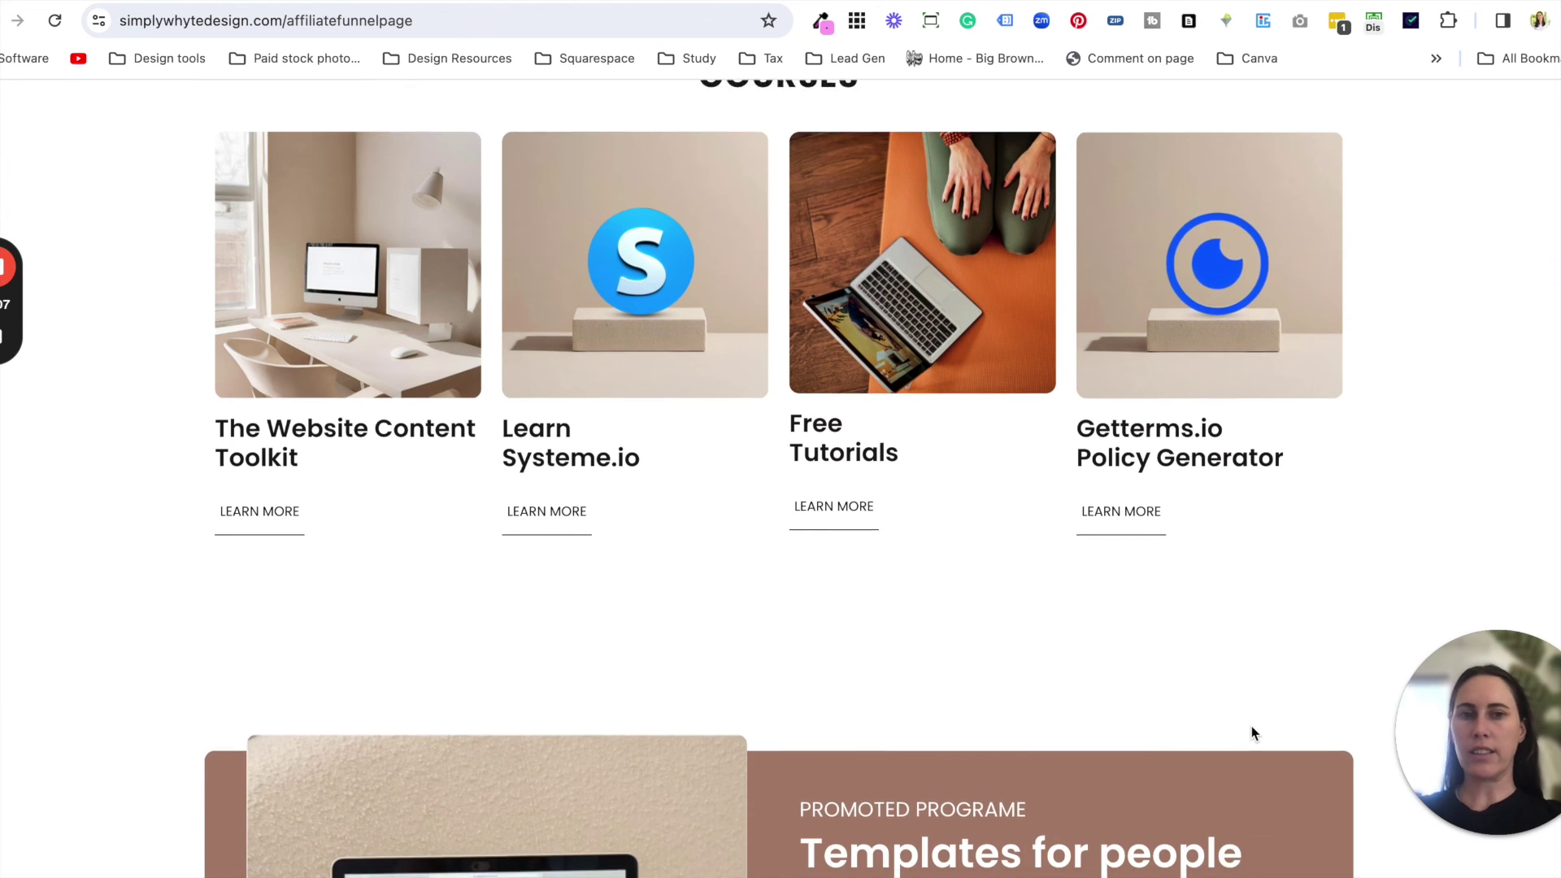
pyautogui.scroll(-6, 1228, 618)
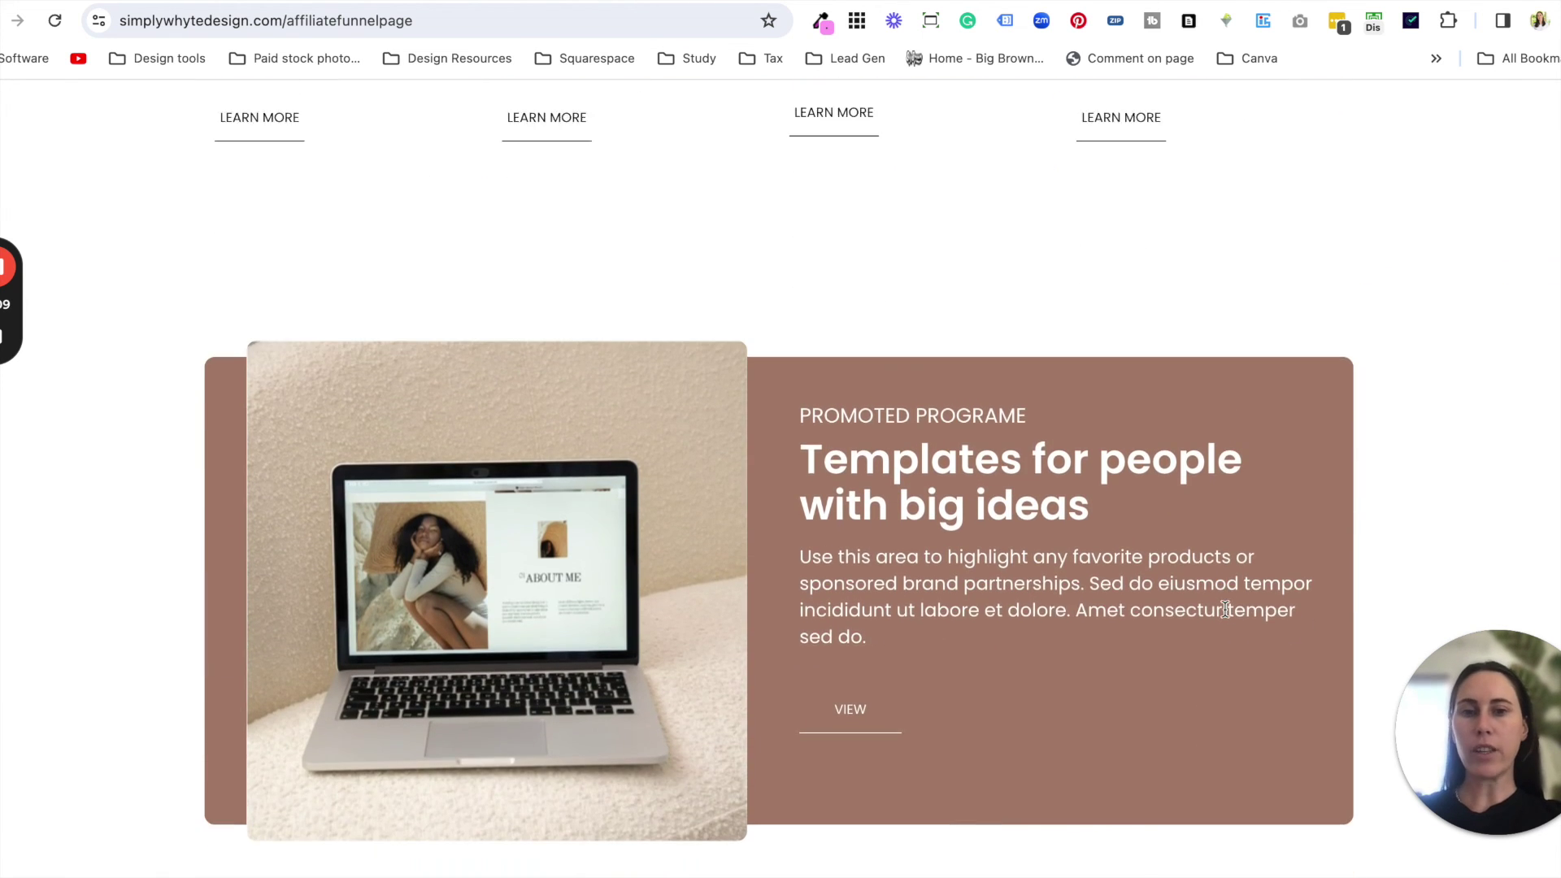
pyautogui.scroll(-2, 1227, 617)
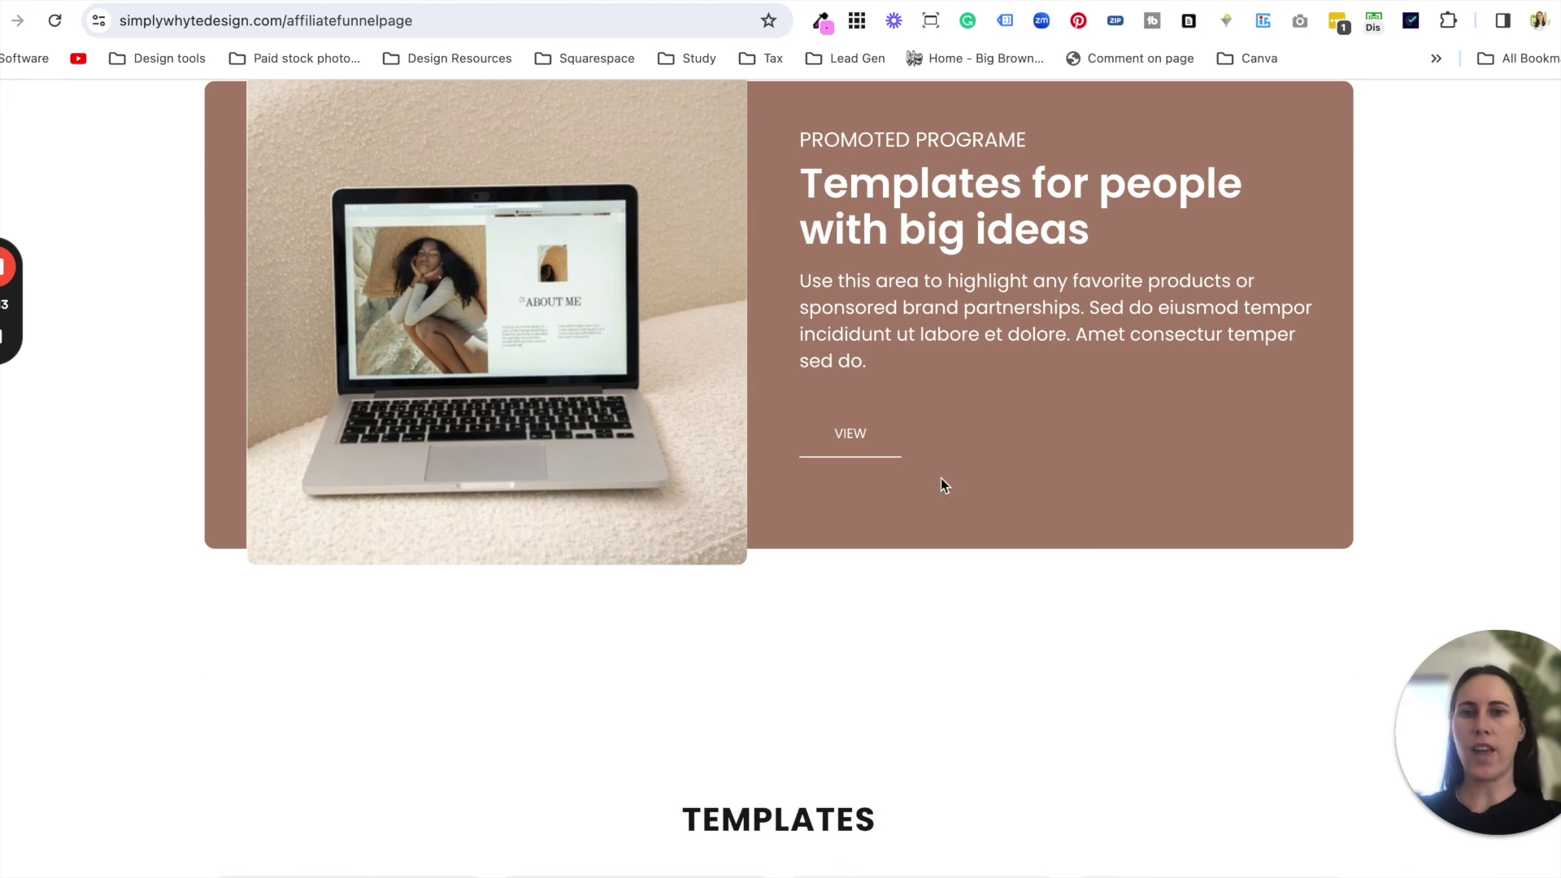
pyautogui.scroll(2, 783, 561)
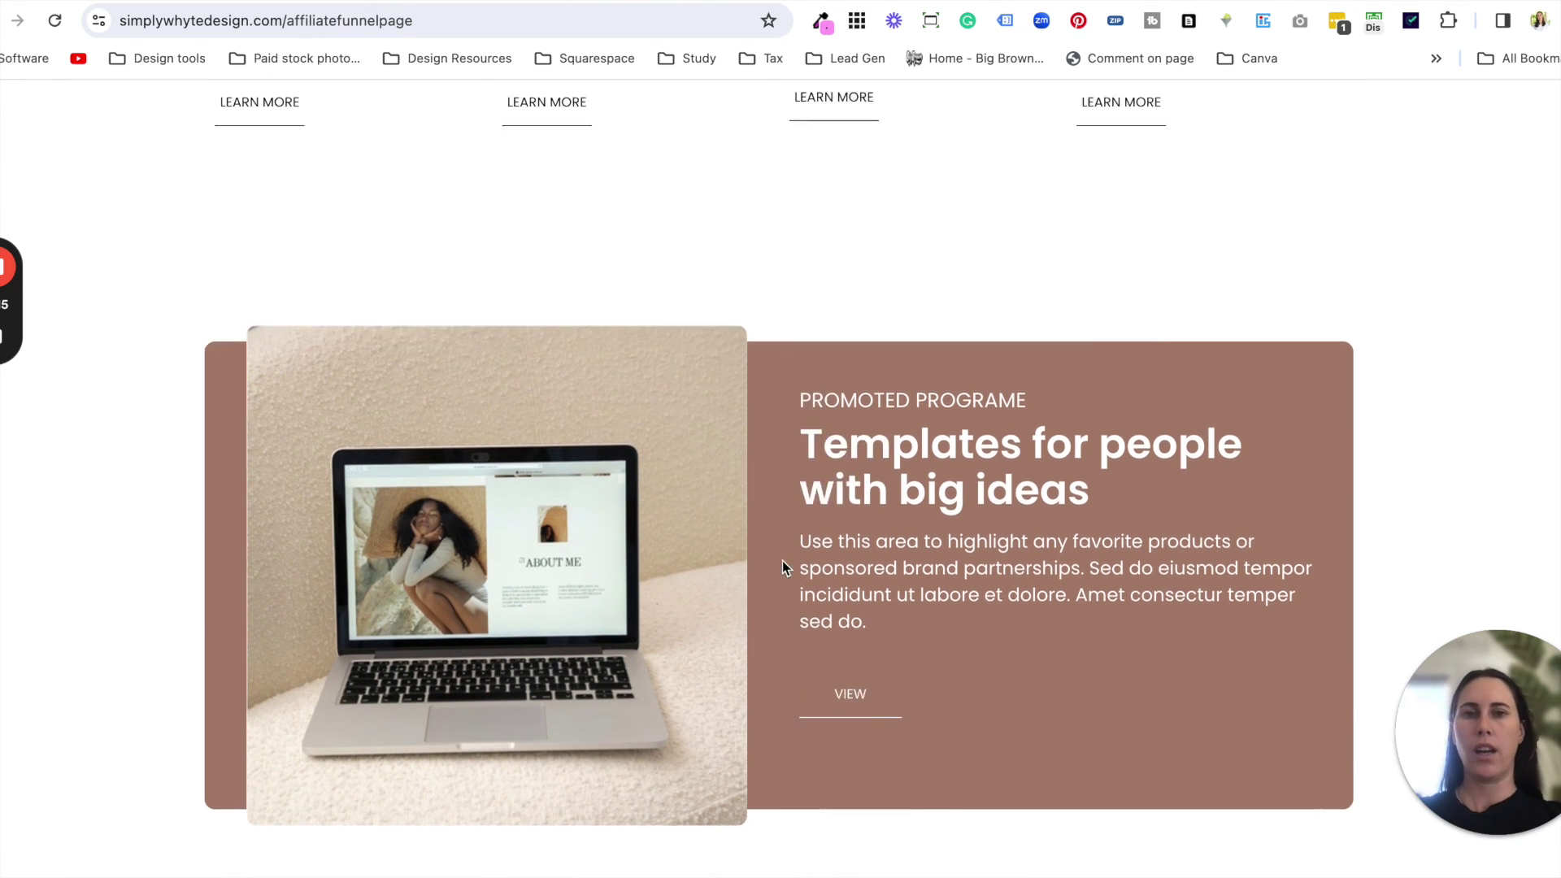
# Return to the My Must-Haves banner and look over the Featured products section once more
pyautogui.scroll(20, 782, 567)
pyautogui.scroll(20, 782, 564)
pyautogui.scroll(5, 782, 560)
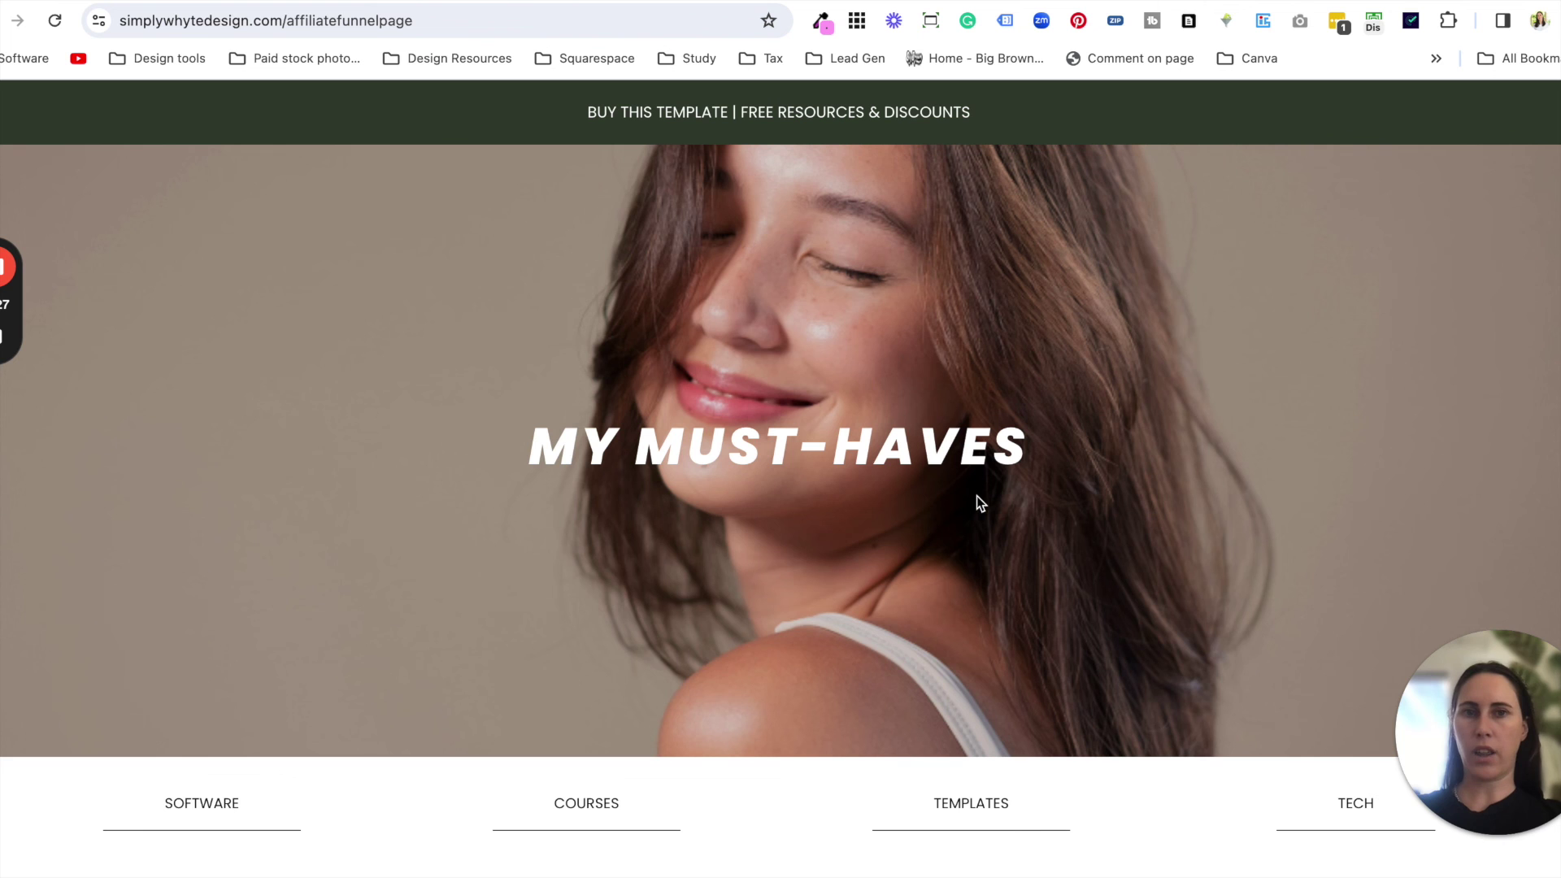
pyautogui.moveTo(9, 382)
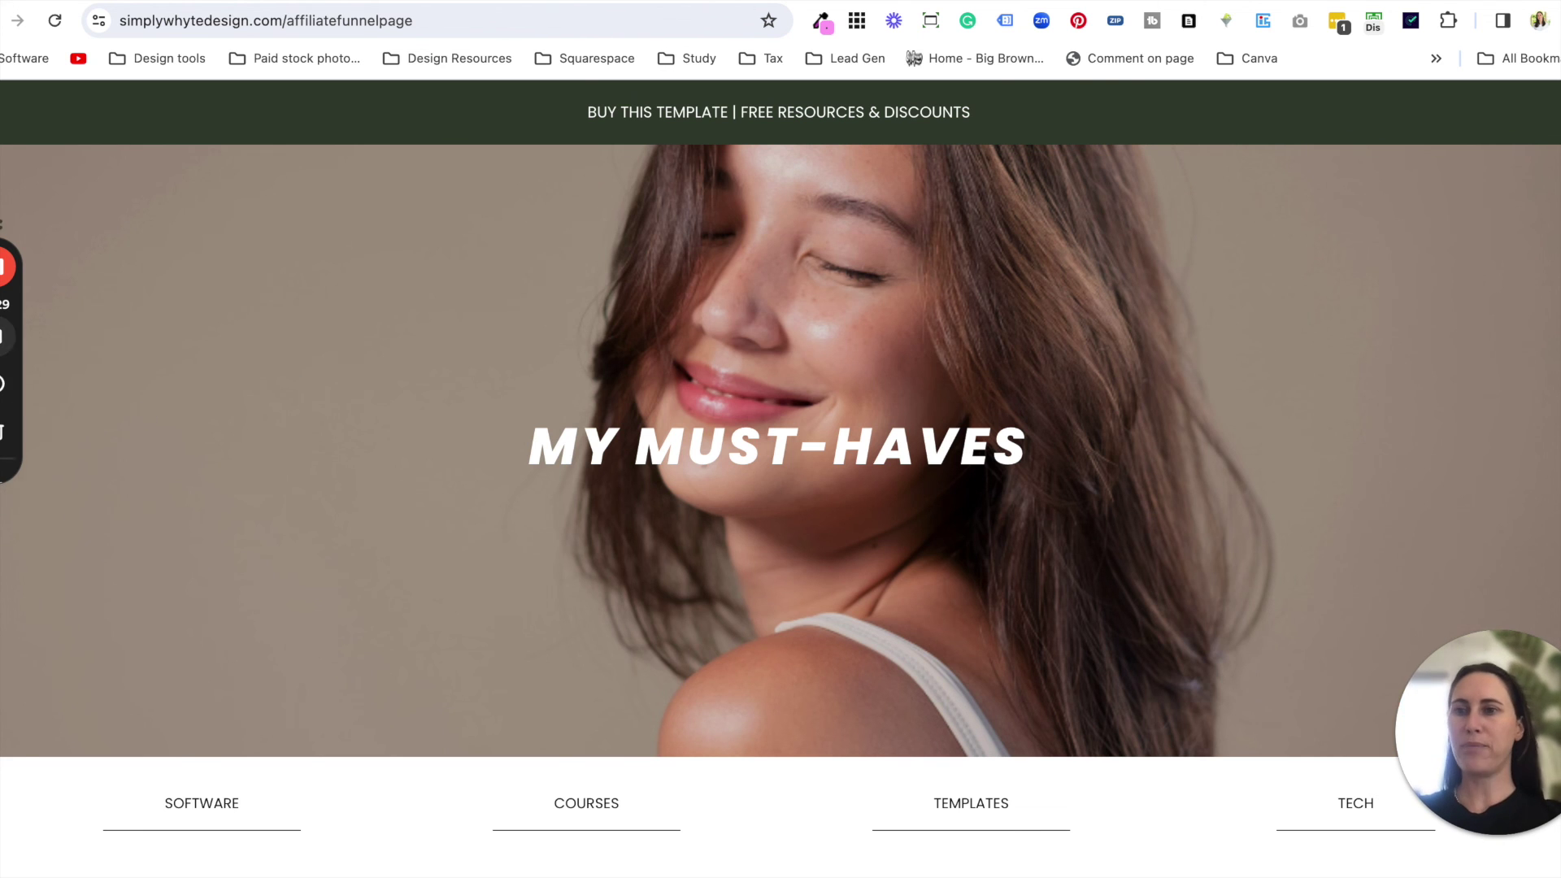
pyautogui.scroll(-10, 980, 565)
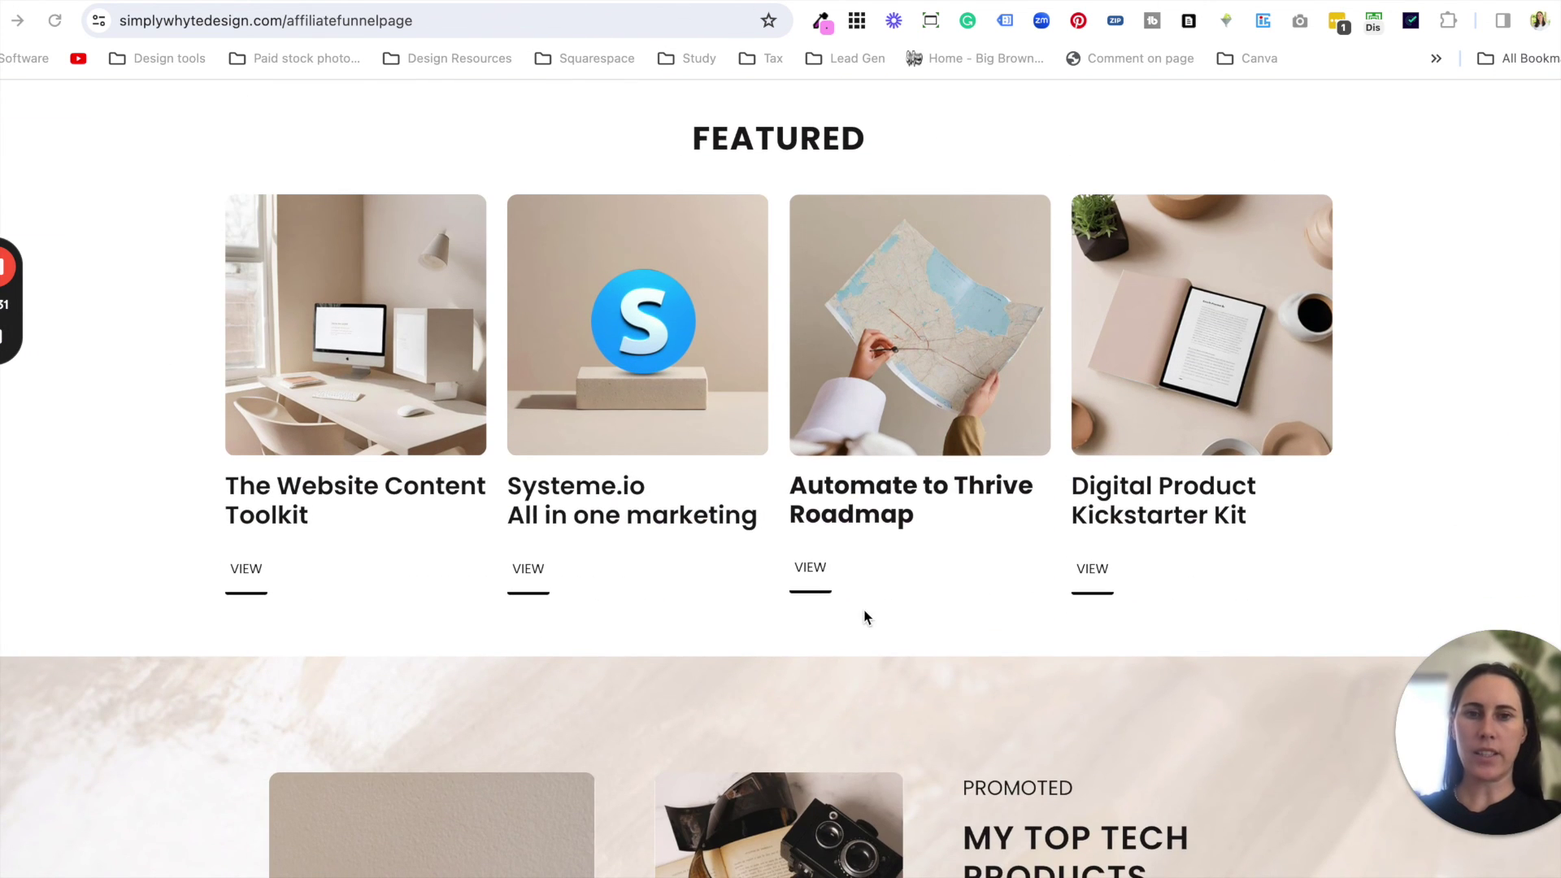
pyautogui.click(867, 575)
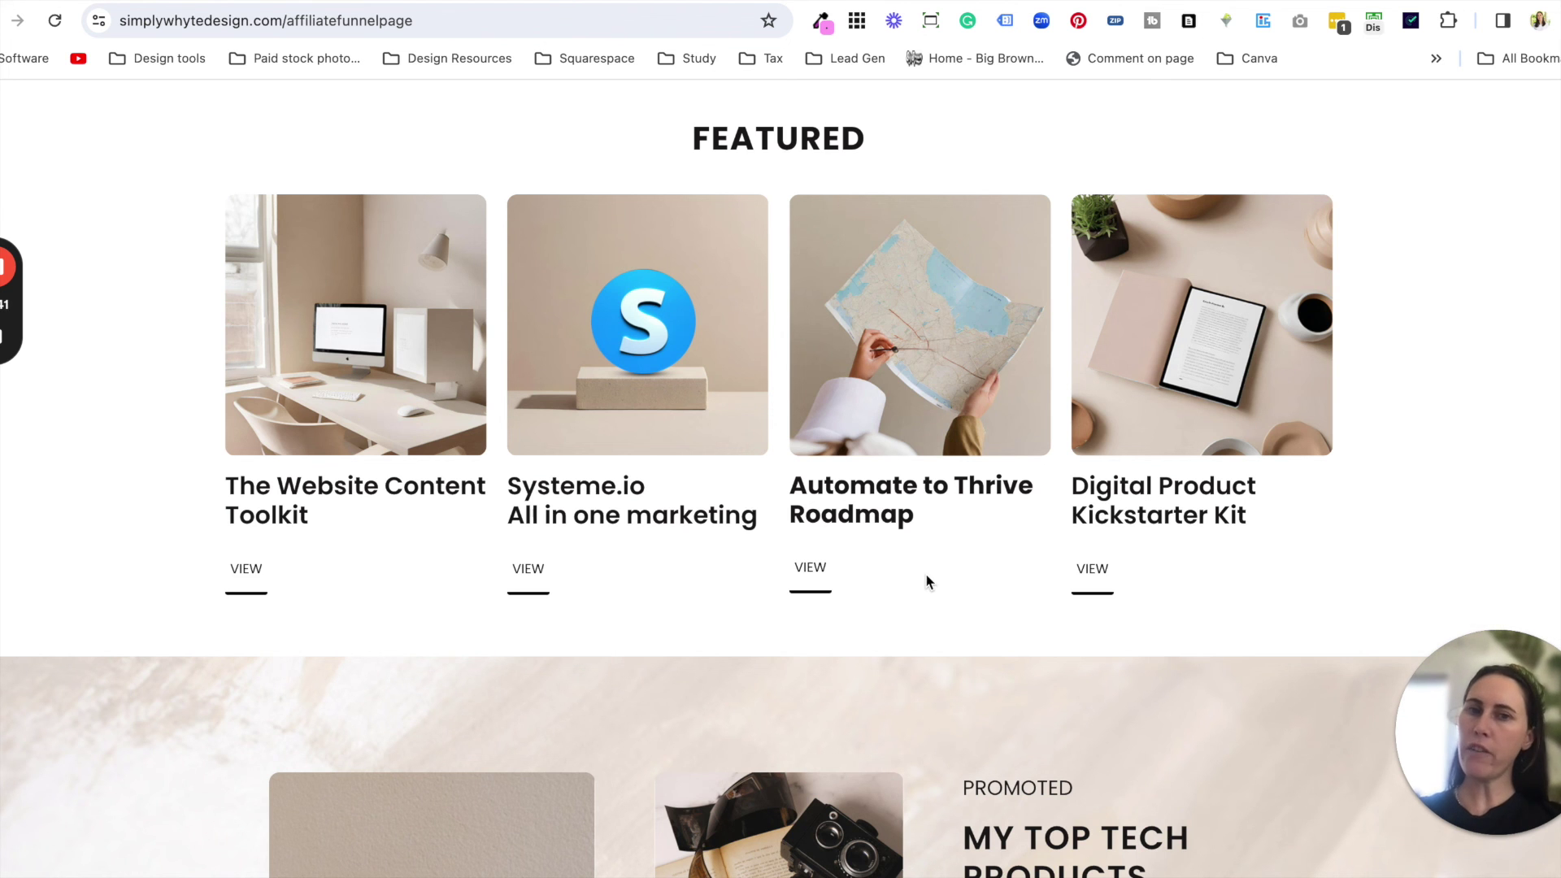
pyautogui.scroll(10, 937, 622)
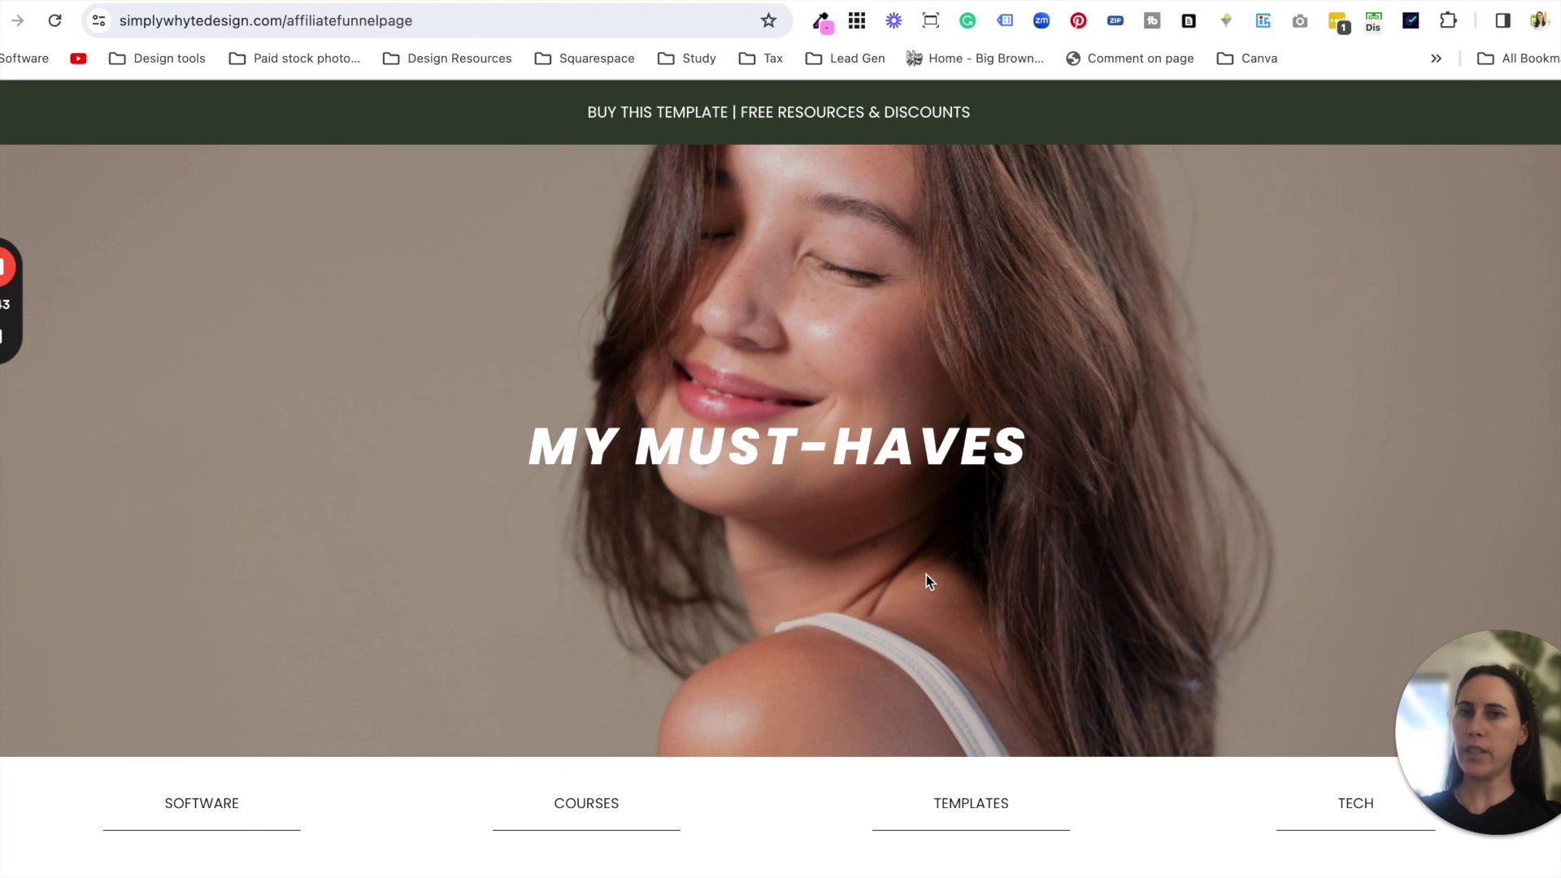
pyautogui.scroll(-3, 925, 574)
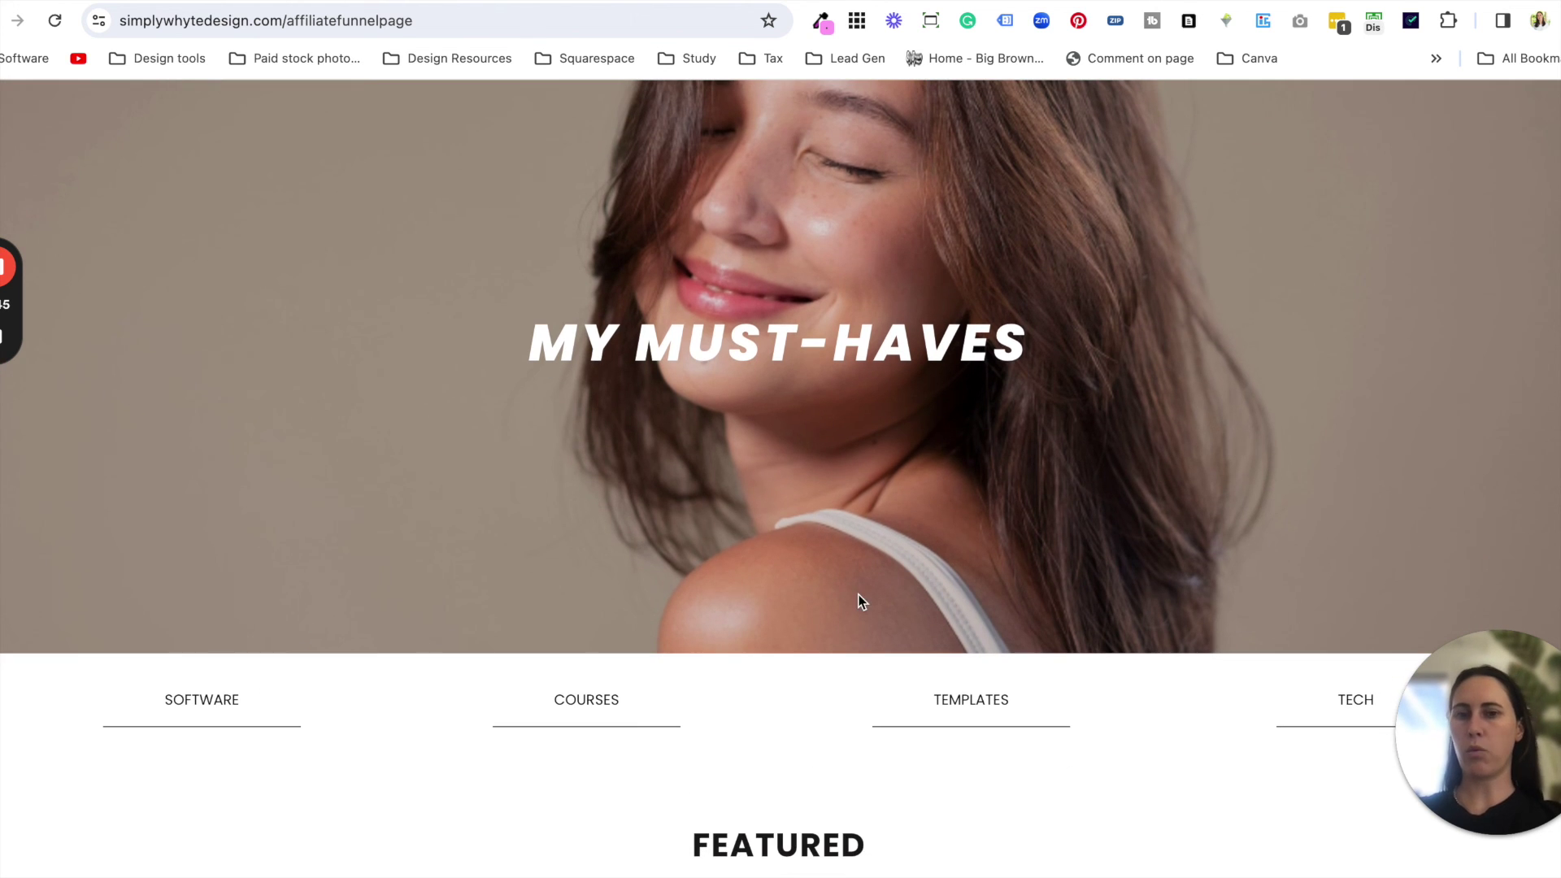